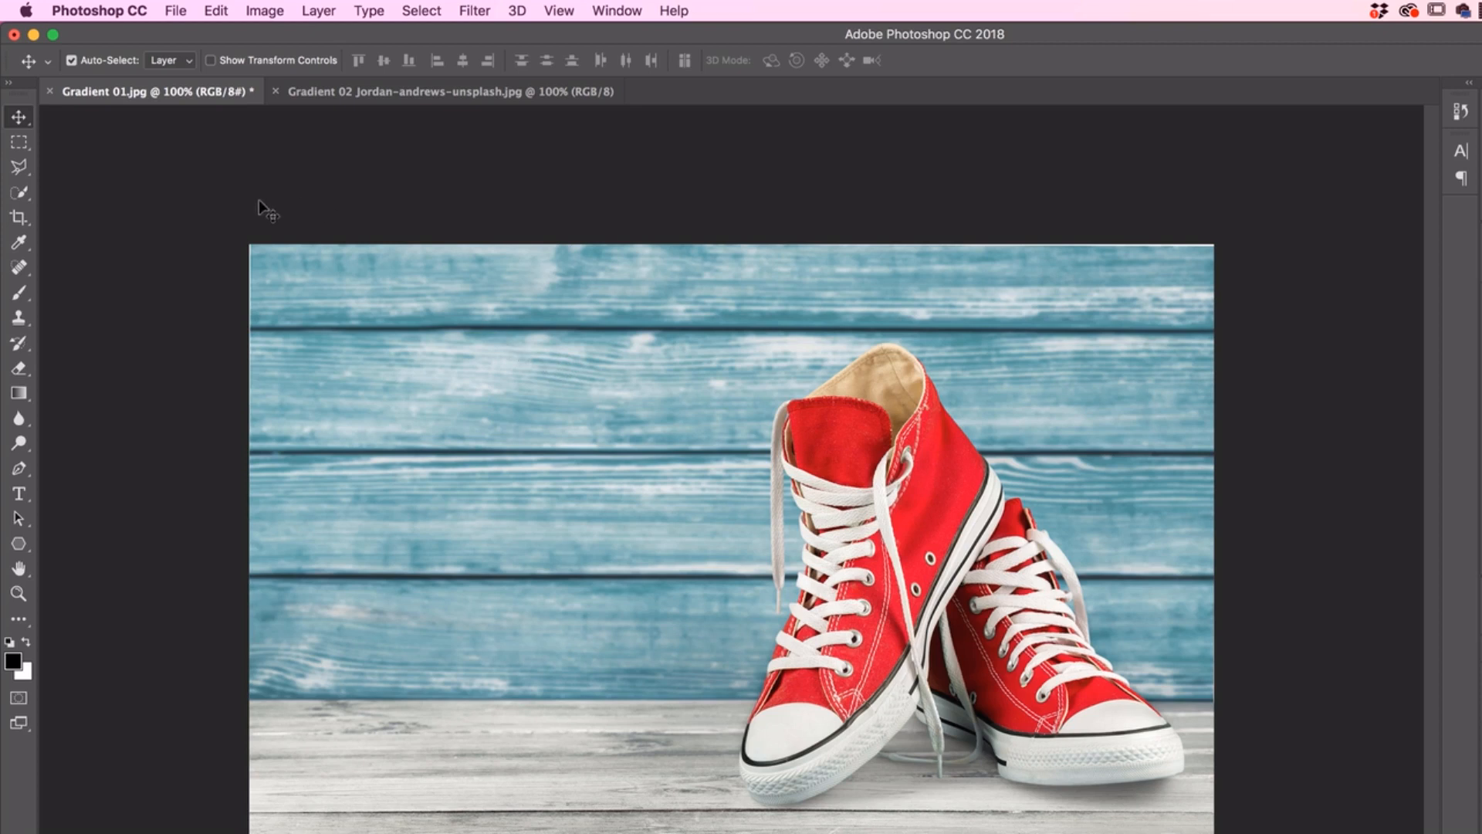
Step: Add the two-line text "ALL STAR" in white 80 pt Museo Sans Rounded 1000 on the wall beside the shoes
click(17, 497)
click(398, 447)
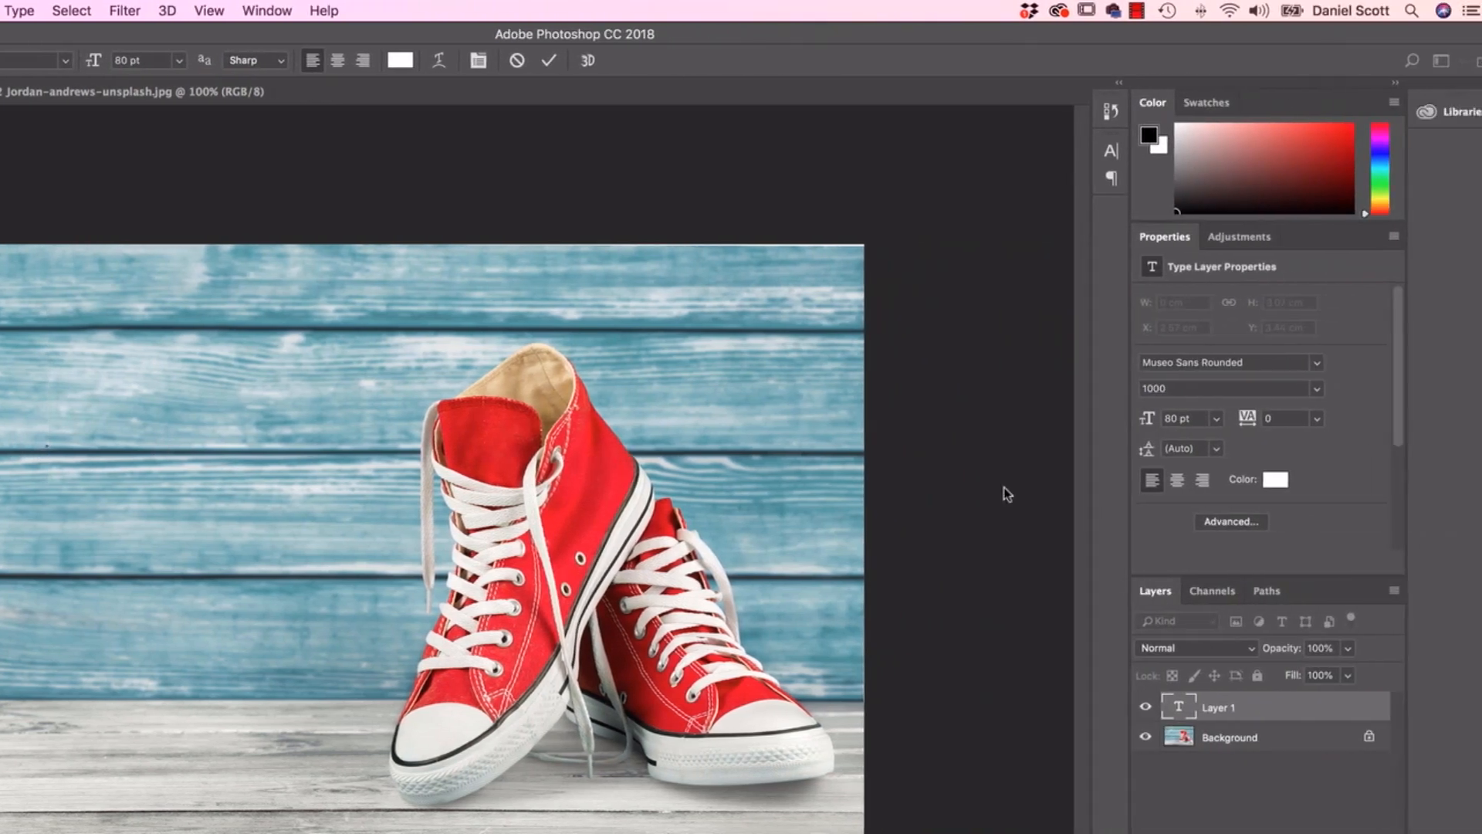
click(1177, 417)
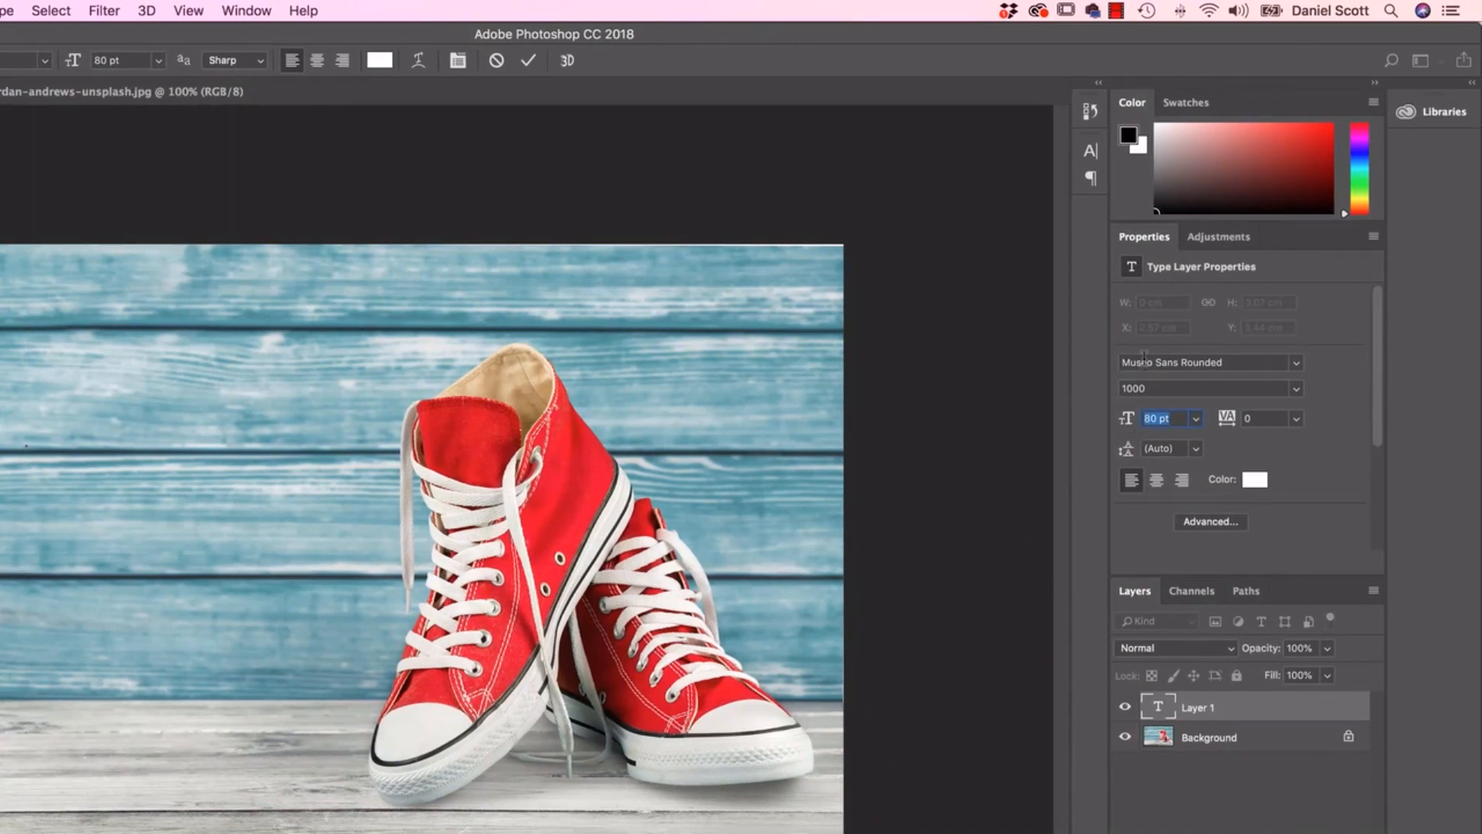
click(1296, 363)
click(1297, 365)
click(1165, 418)
double_click(1150, 419)
click(27, 460)
text(ALL )
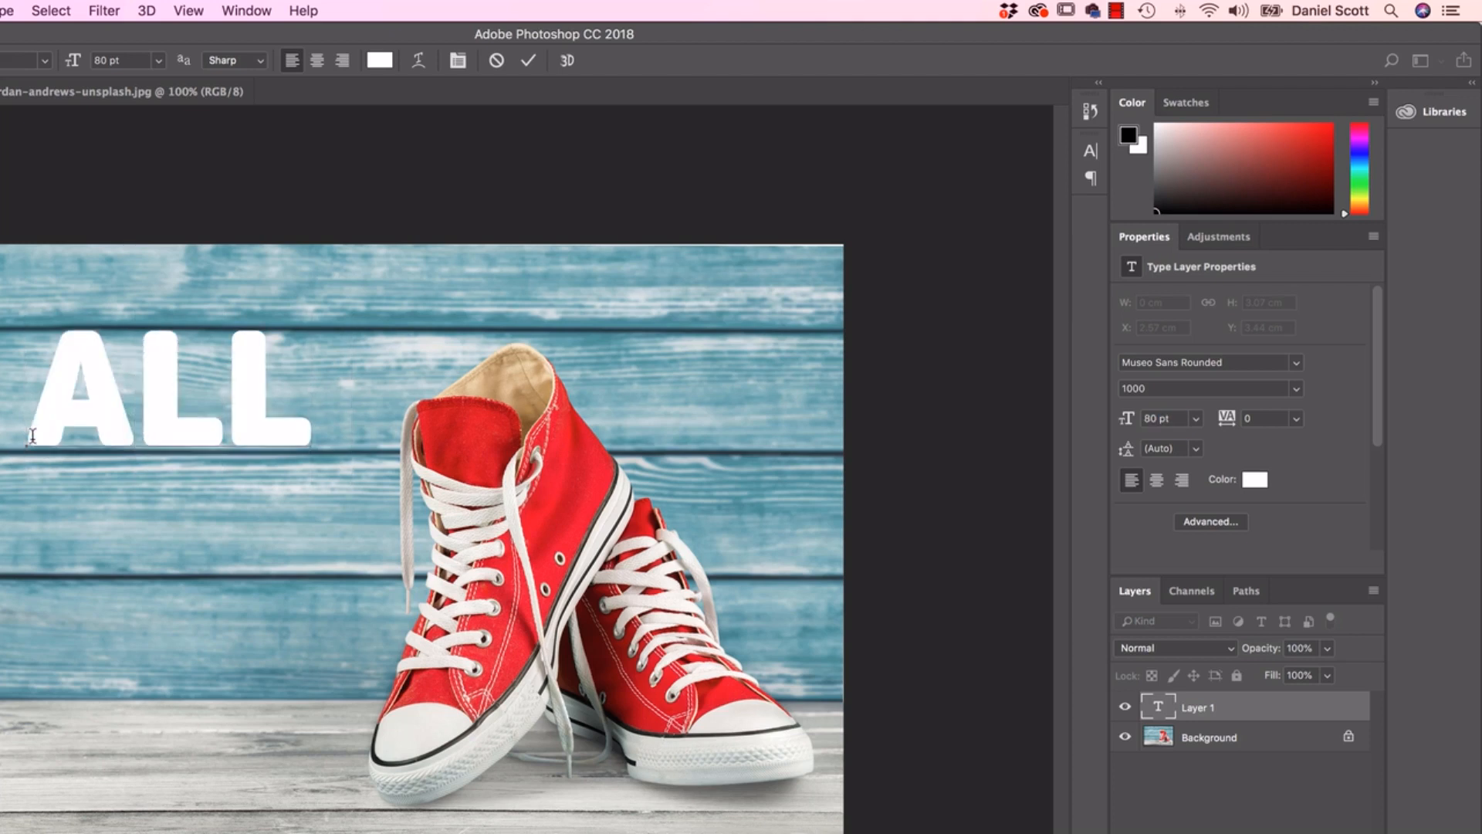
text(STAR)
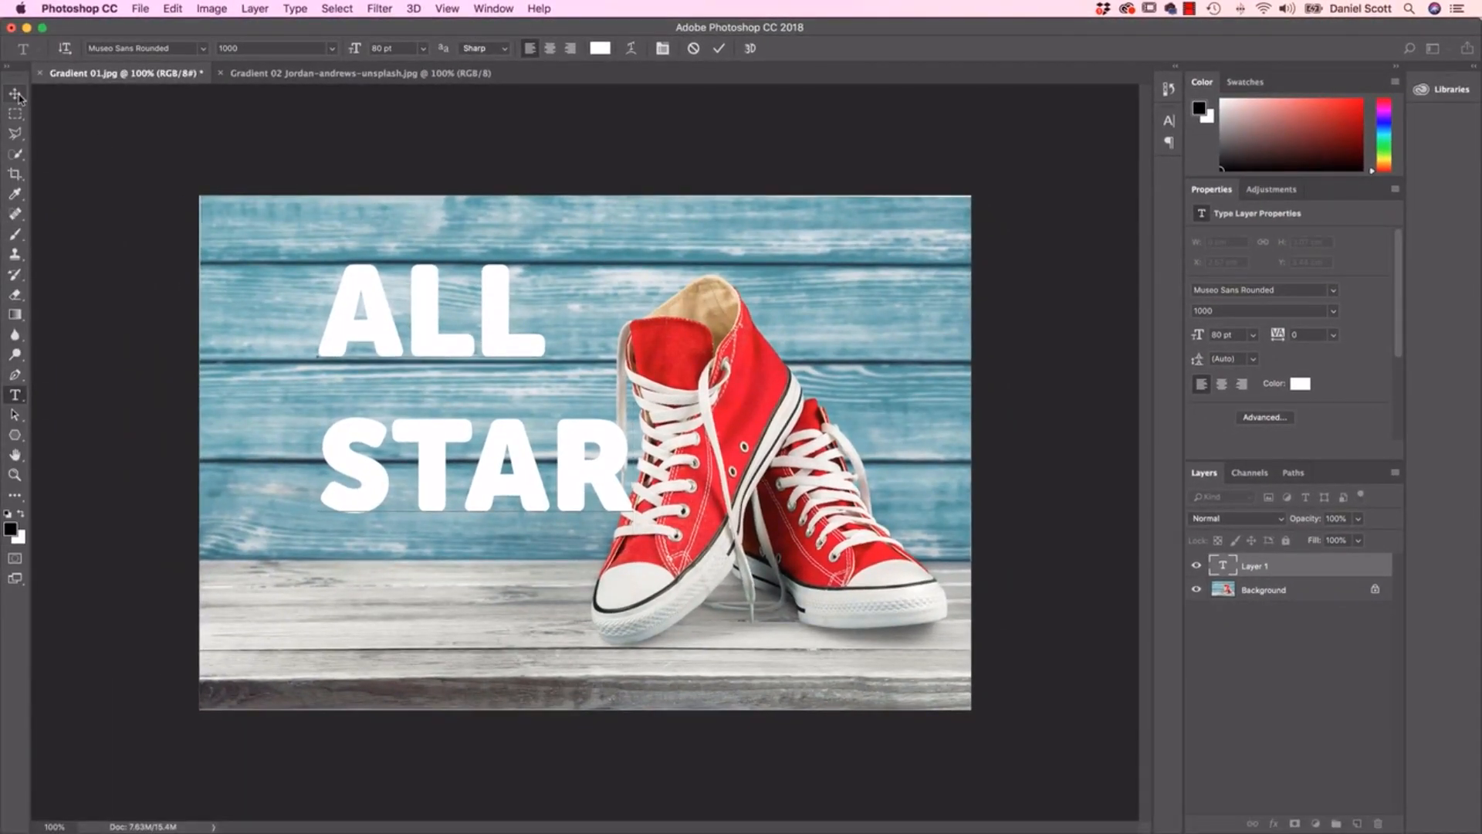
Step: Move the ALL STAR text down and left, clear of the shoes, and set its colour to red c50000
click(15, 94)
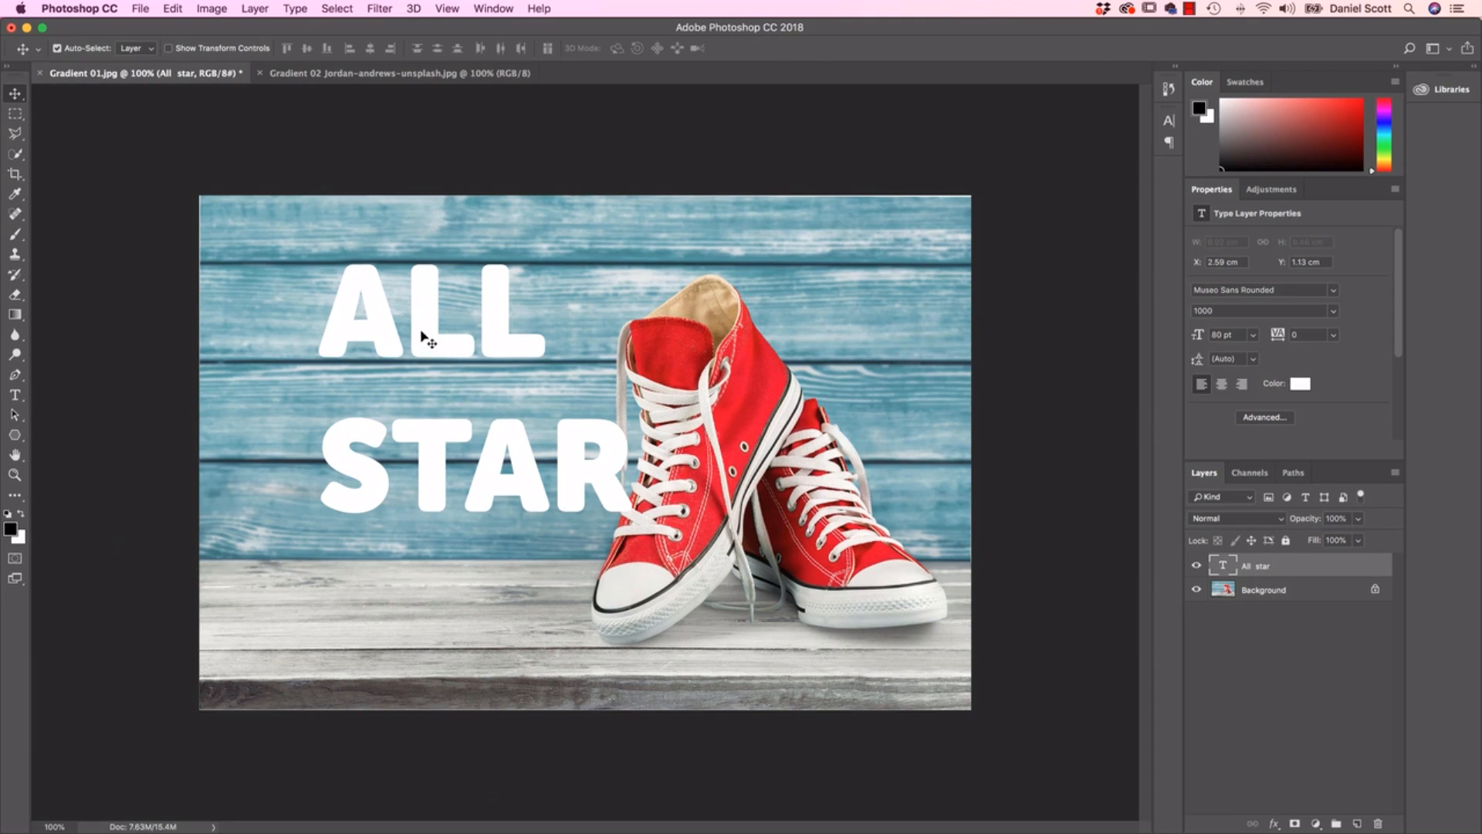
drag(414, 347, 368, 383)
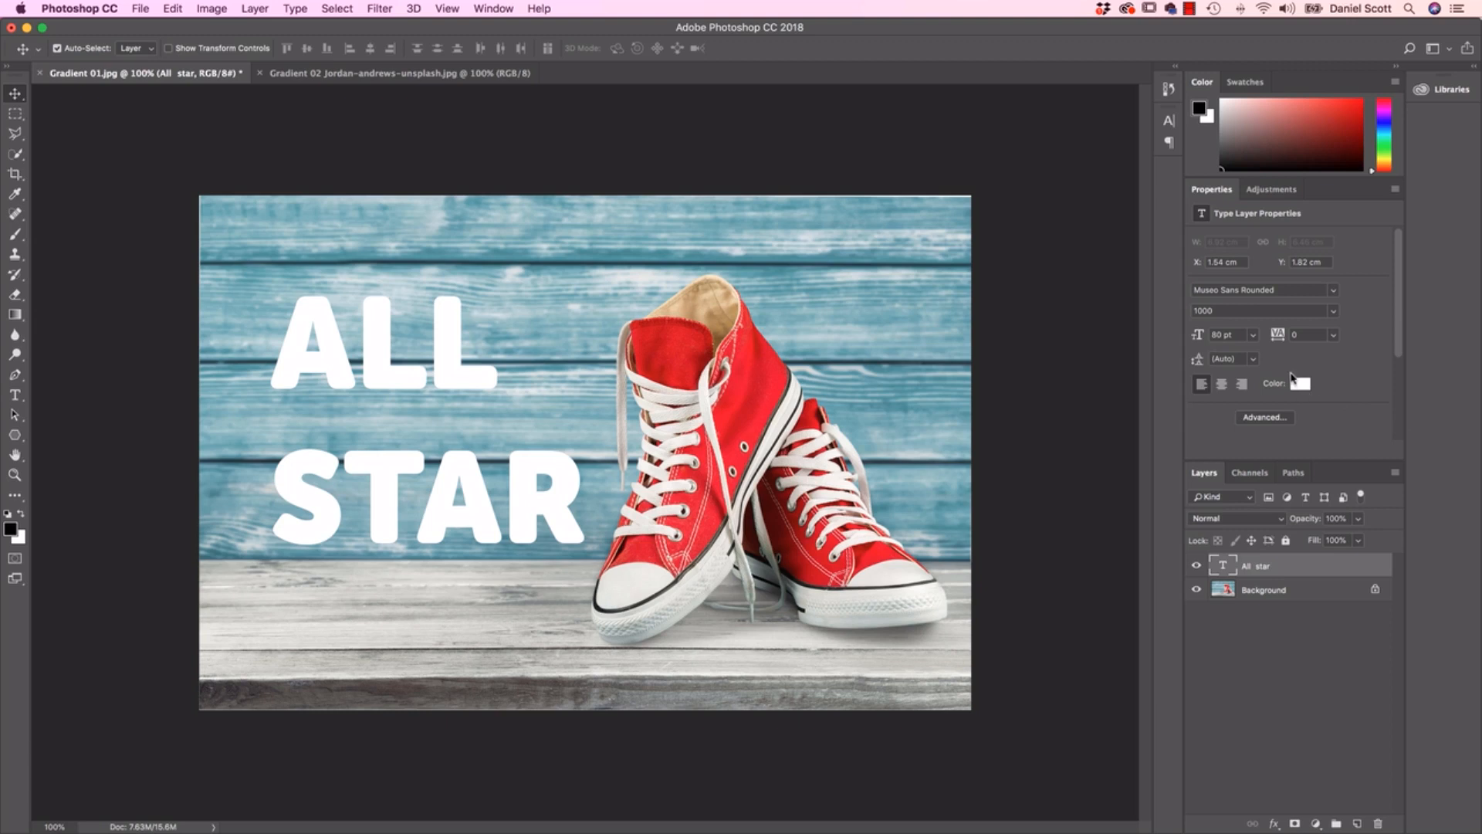
click(1299, 383)
click(1059, 301)
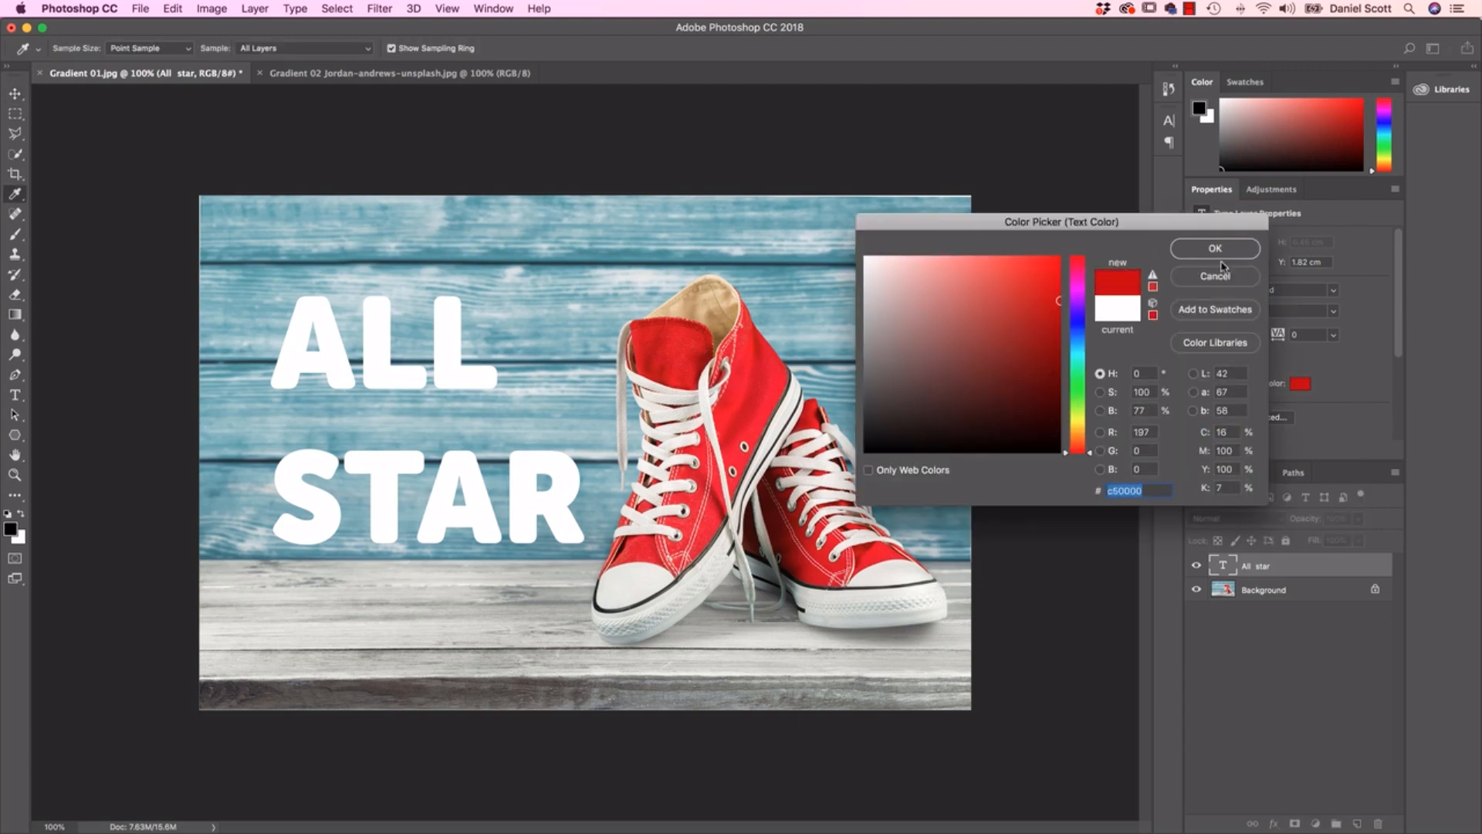
click(1218, 250)
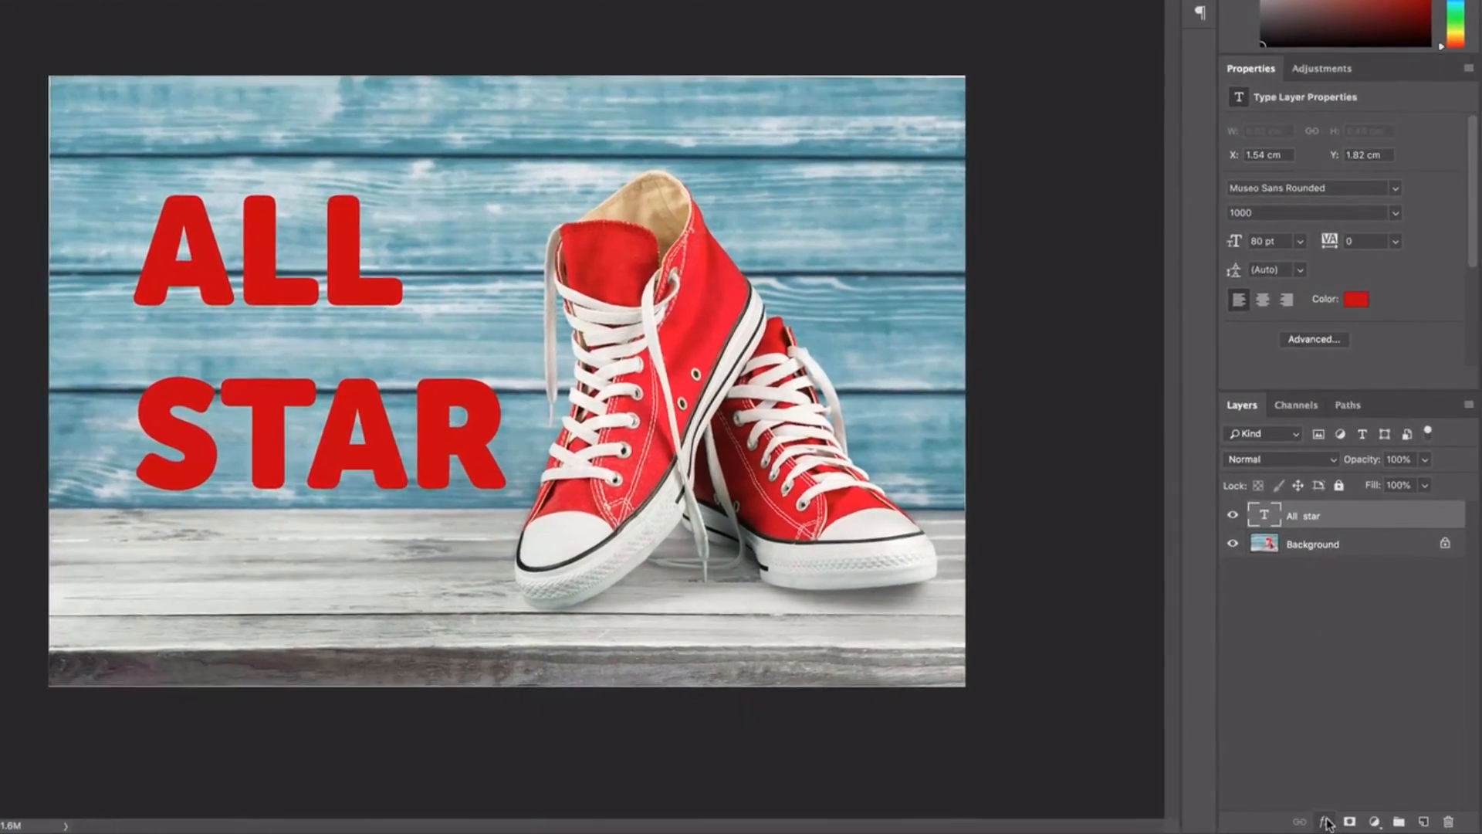
Step: Add a Gradient Overlay effect to the All star text layer, keeping the text in view beside the settings
click(1274, 824)
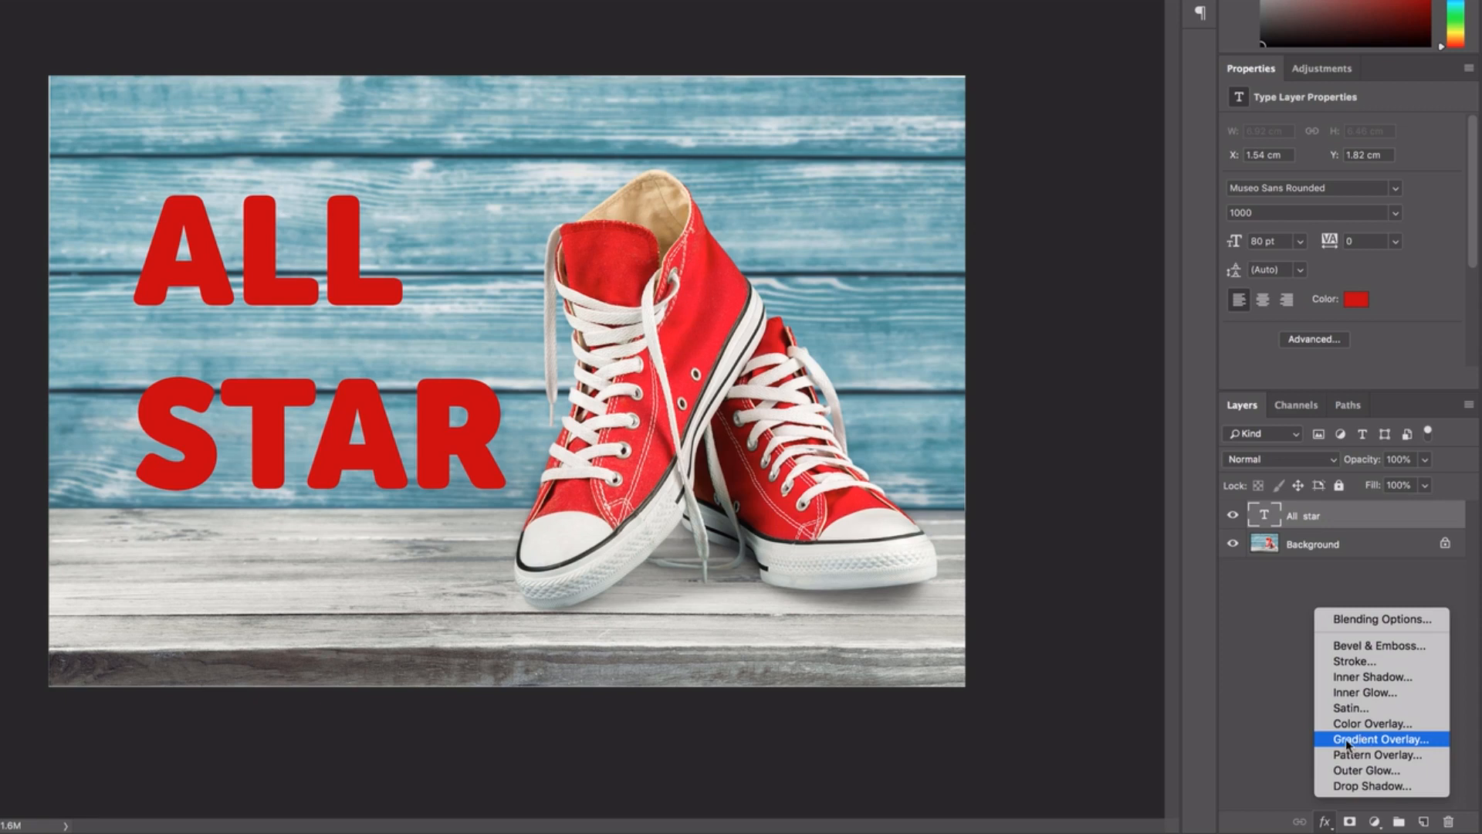
click(1359, 740)
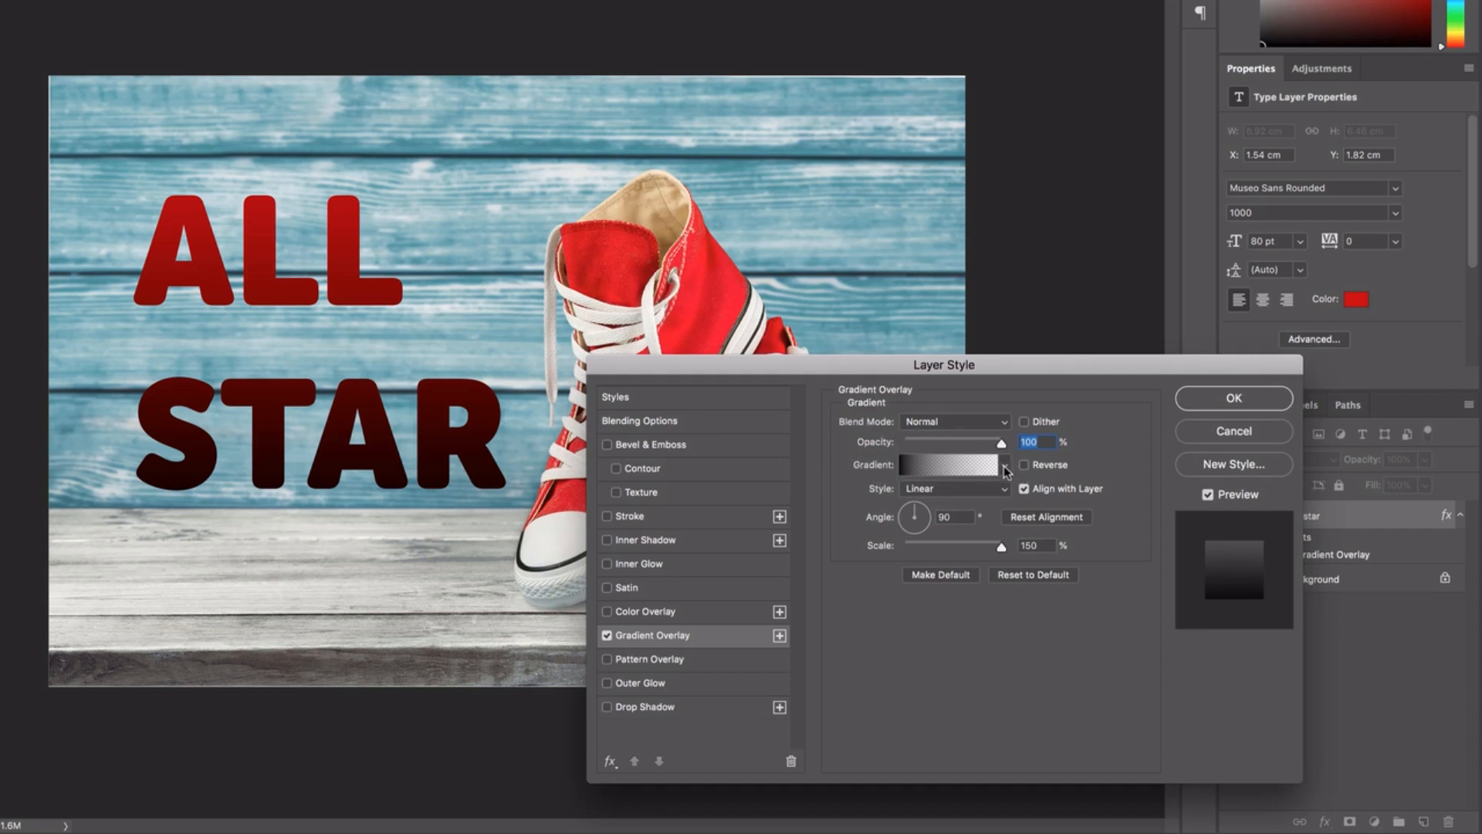
drag(1030, 364, 984, 125)
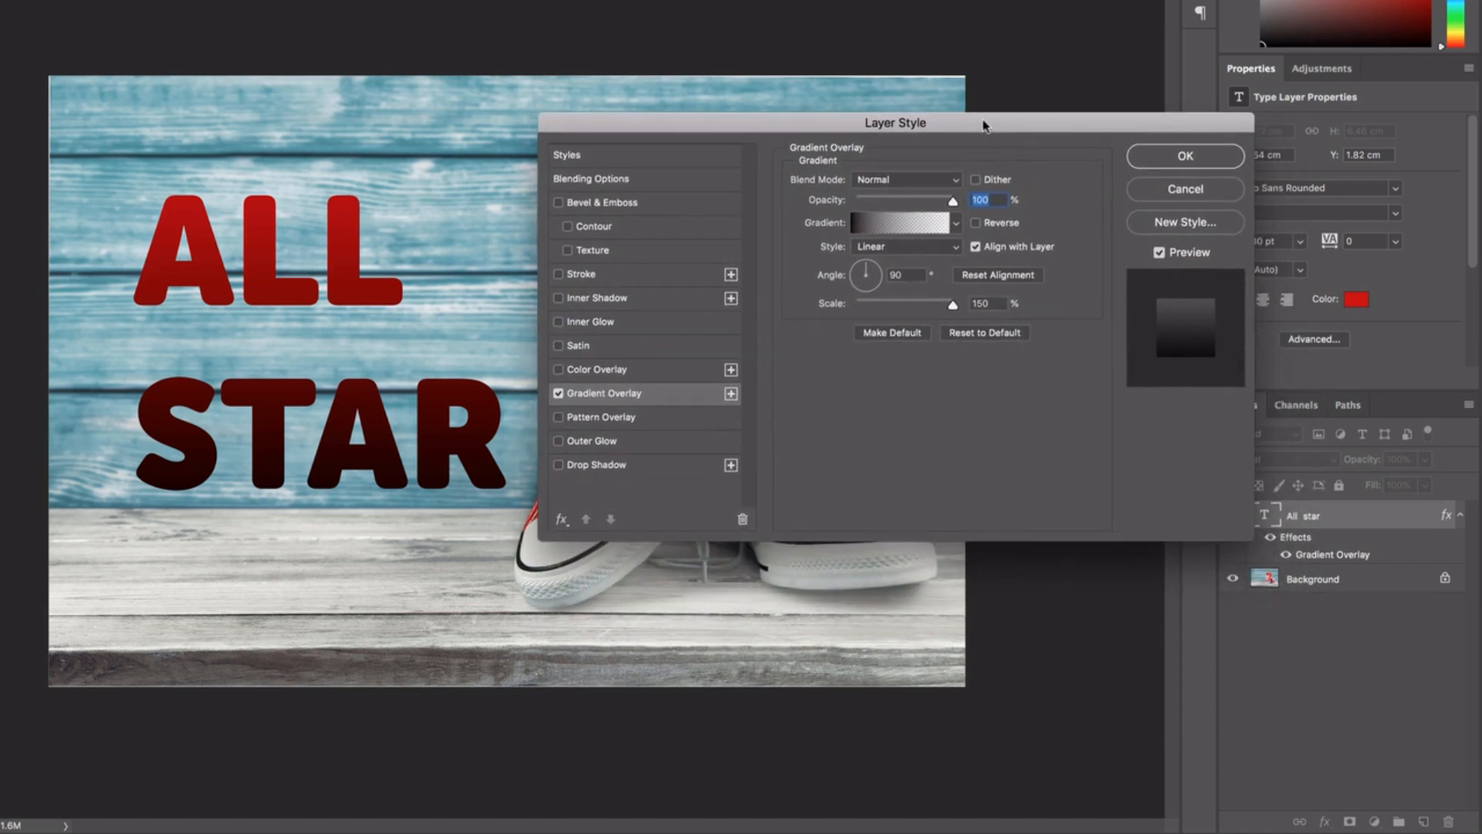
Step: Try out various preset gradients on the text, including the violet-orange, rainbow and striped ones
click(956, 224)
click(841, 261)
click(894, 266)
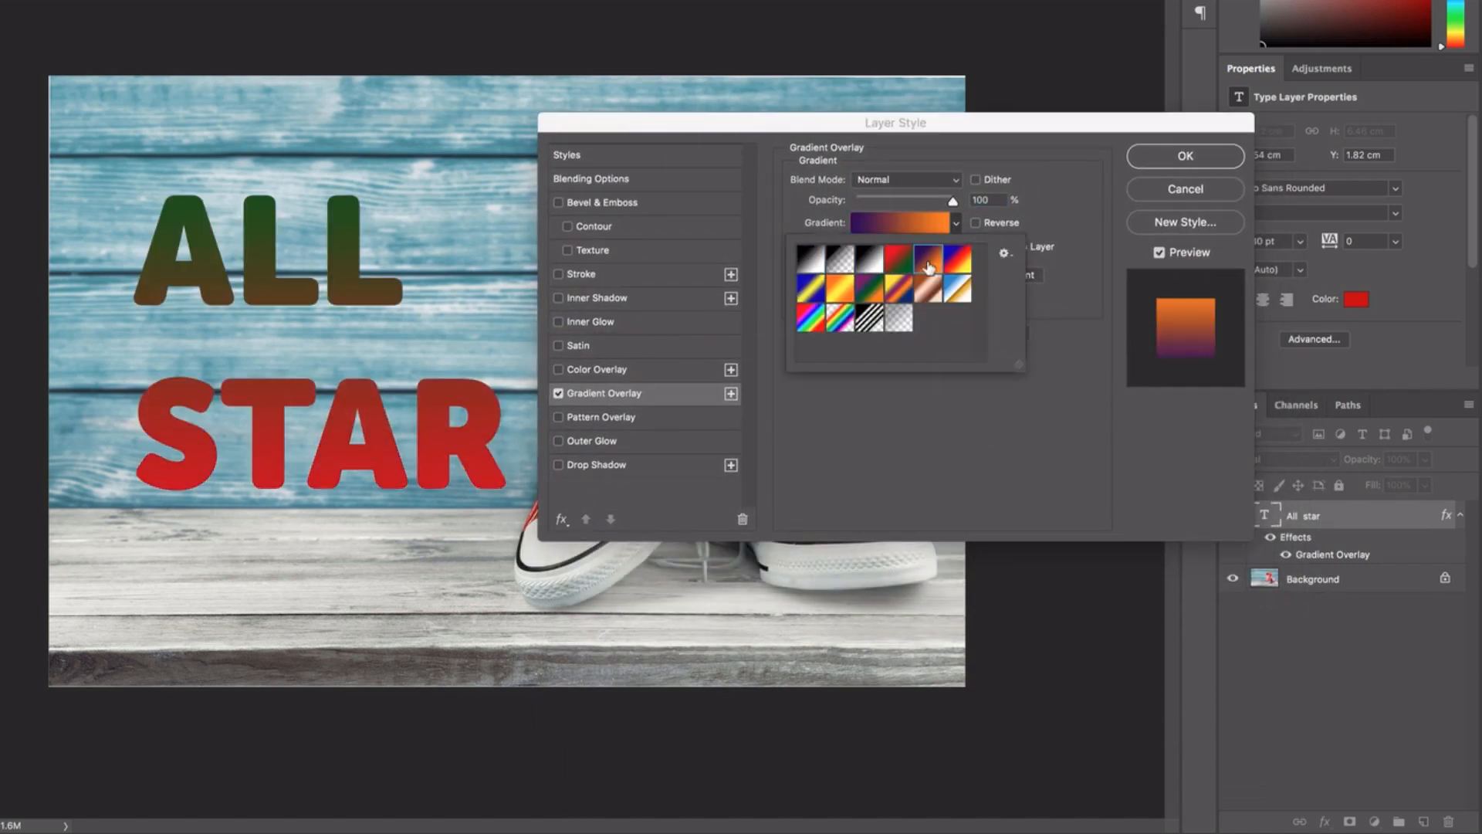
click(929, 263)
click(957, 264)
click(959, 292)
click(924, 295)
click(928, 268)
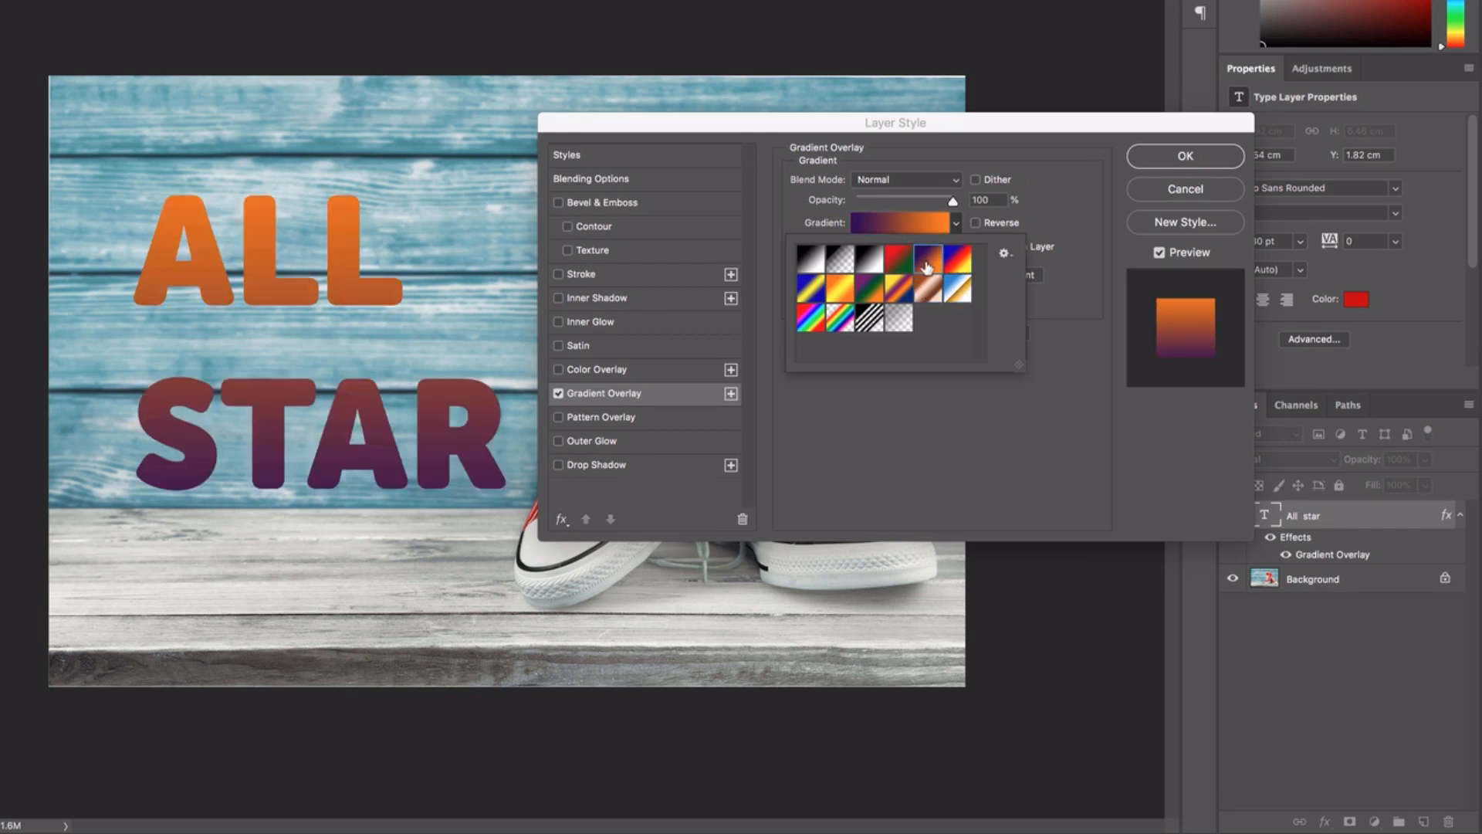
click(895, 296)
click(866, 295)
click(831, 295)
click(812, 292)
click(808, 328)
click(845, 326)
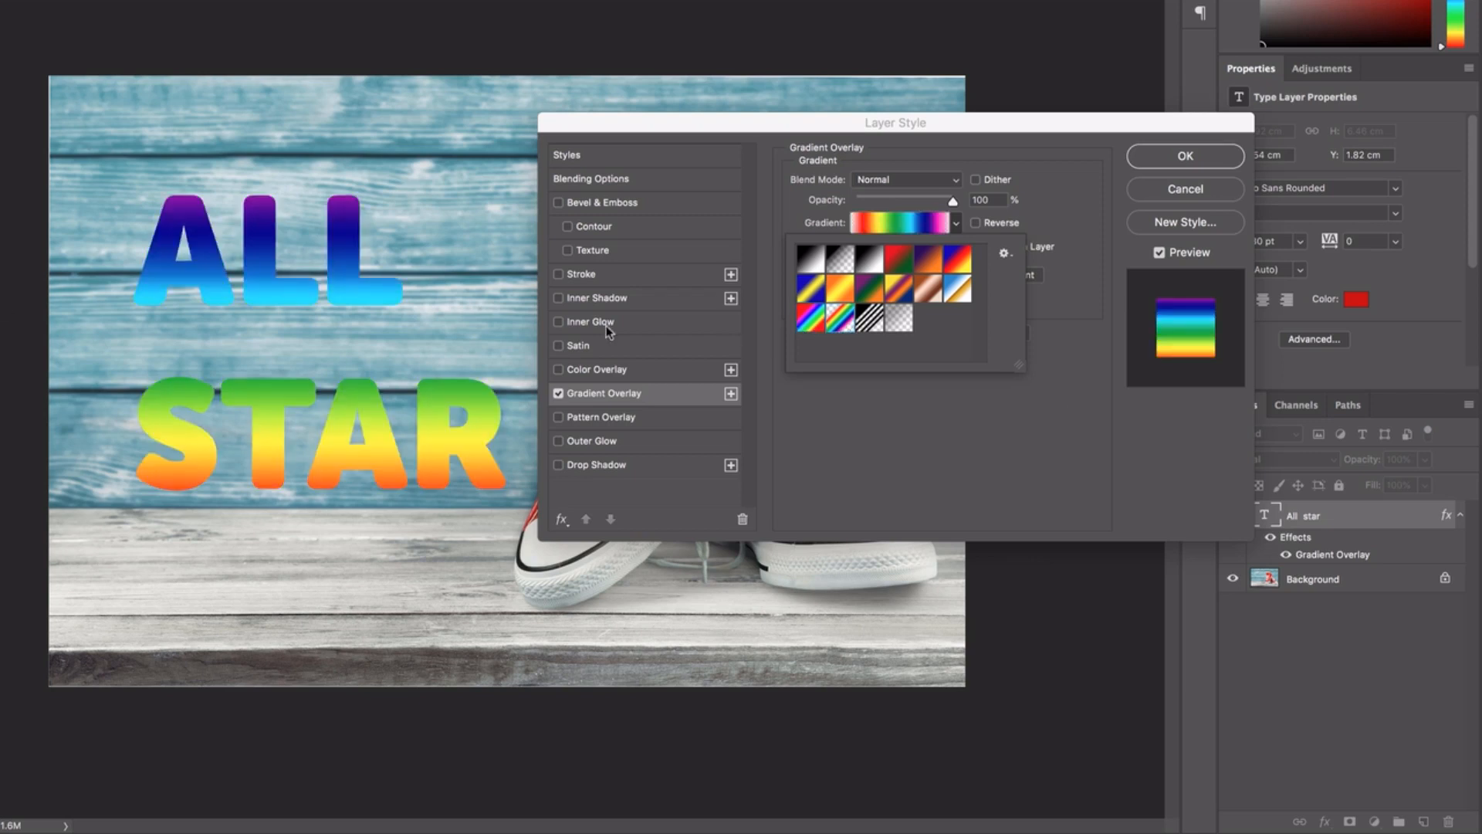
click(810, 326)
click(847, 324)
click(869, 323)
click(836, 320)
Step: Apply the black-to-white Foreground to Background preset and open it in the Gradient Editor
click(816, 262)
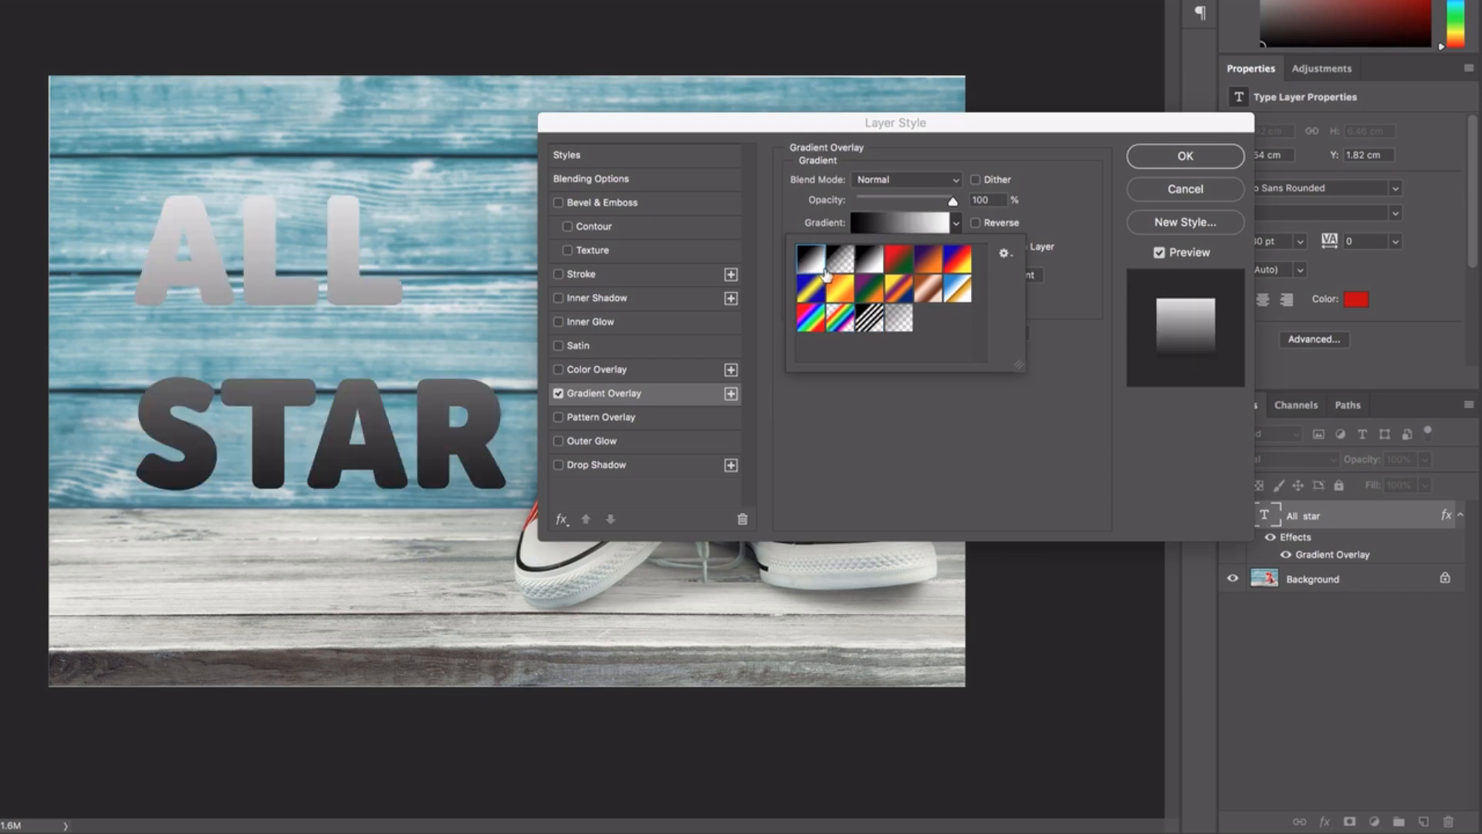
click(956, 222)
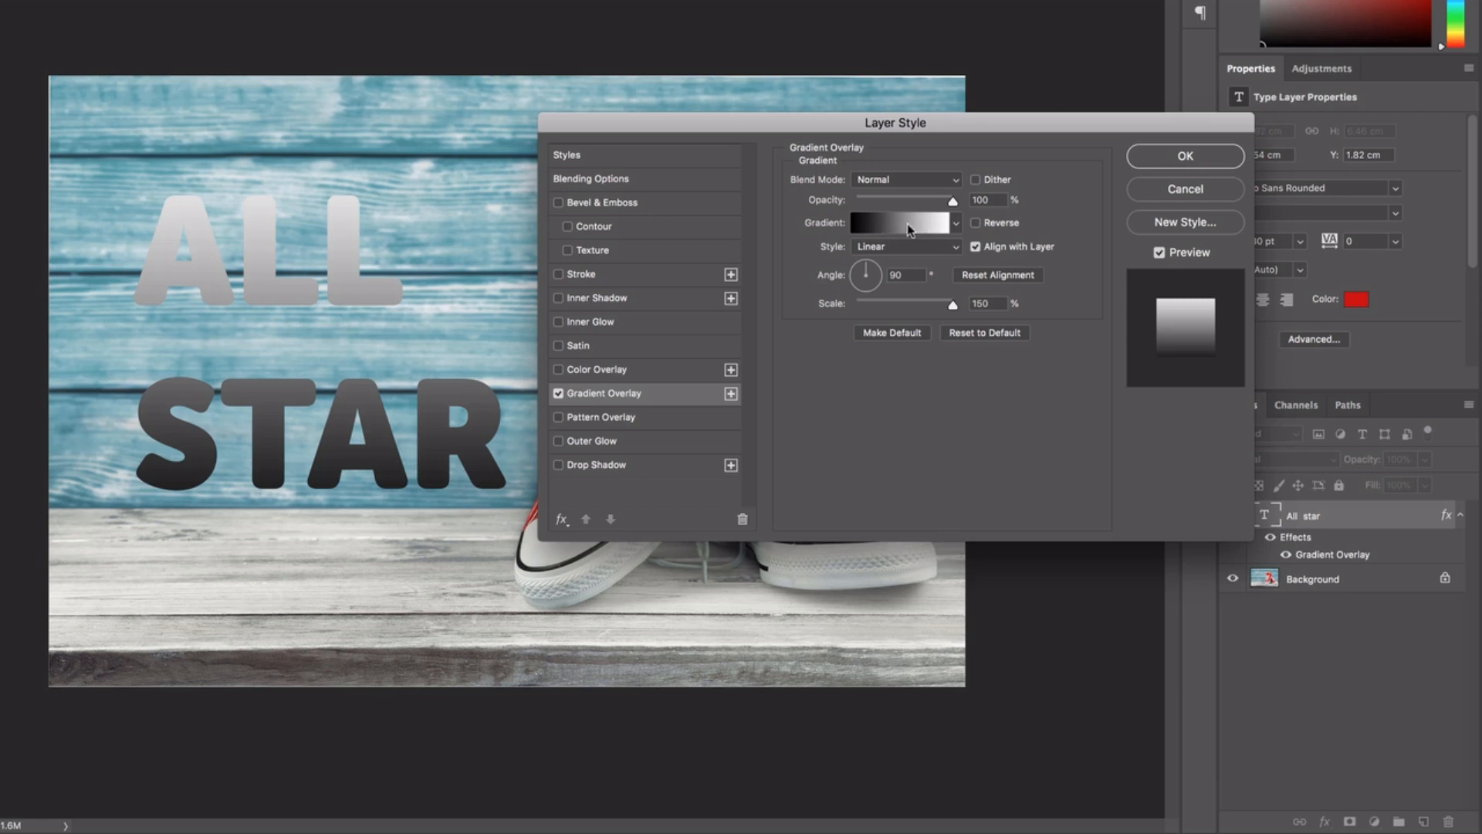
click(909, 229)
mouse_move(856, 113)
mouse_down()
mouse_move(766, 227)
mouse_move(942, 121)
mouse_move(874, 120)
mouse_move(860, 137)
mouse_up()
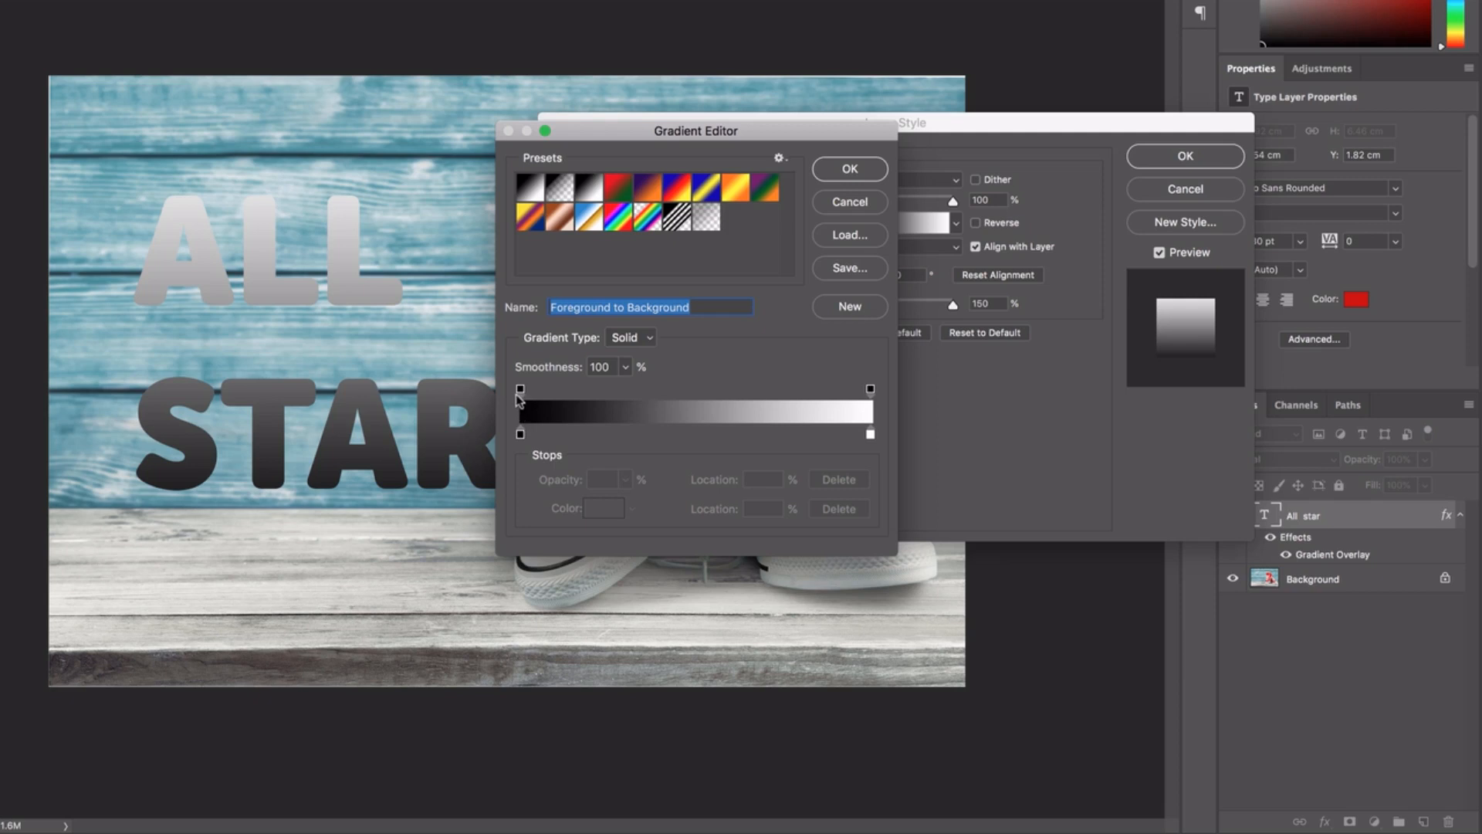
Step: Change the gradient's black starting colour stop to a bright blue with hue 195
double_click(520, 434)
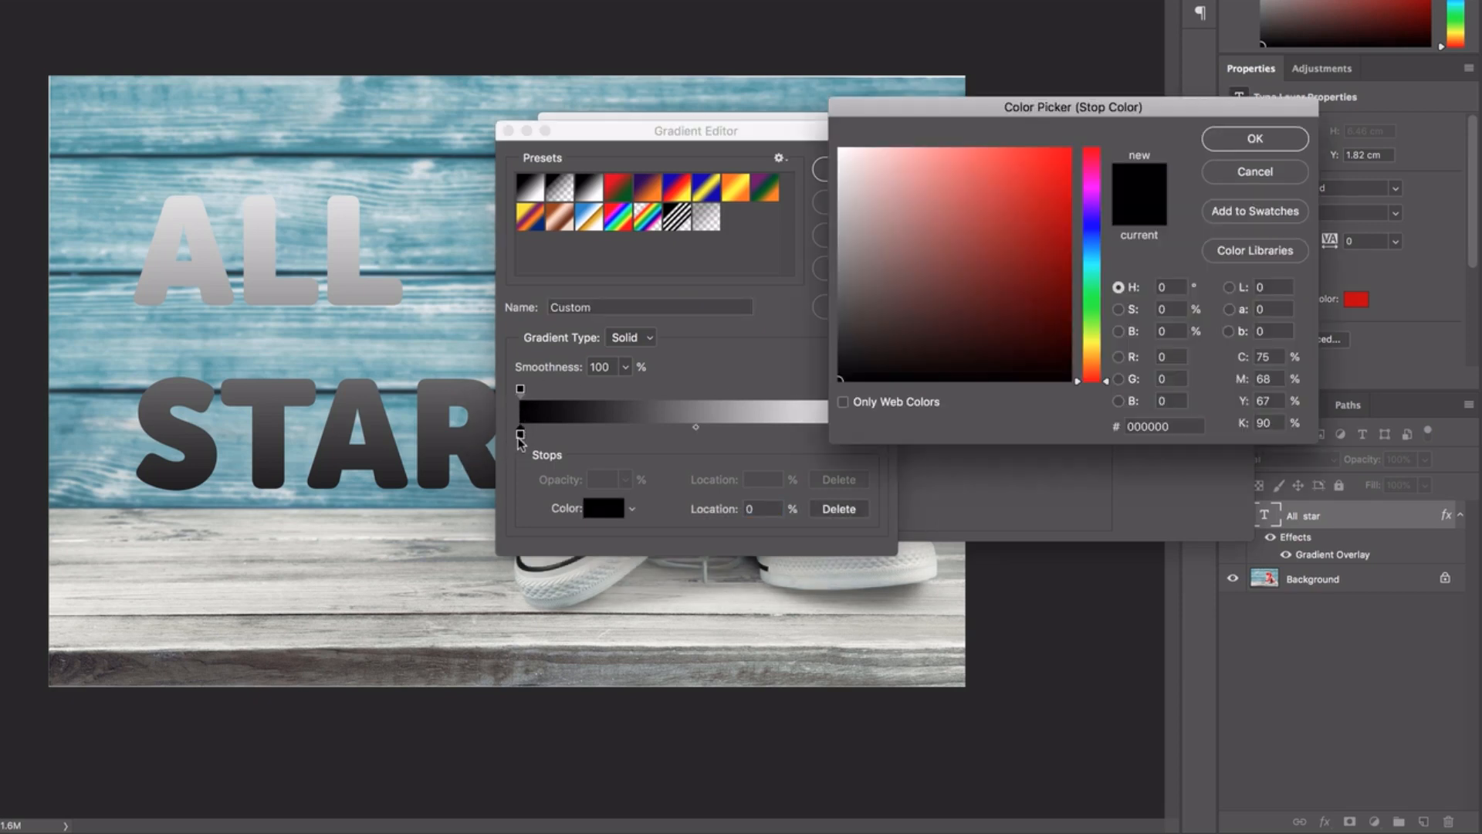
drag(1110, 381, 1109, 254)
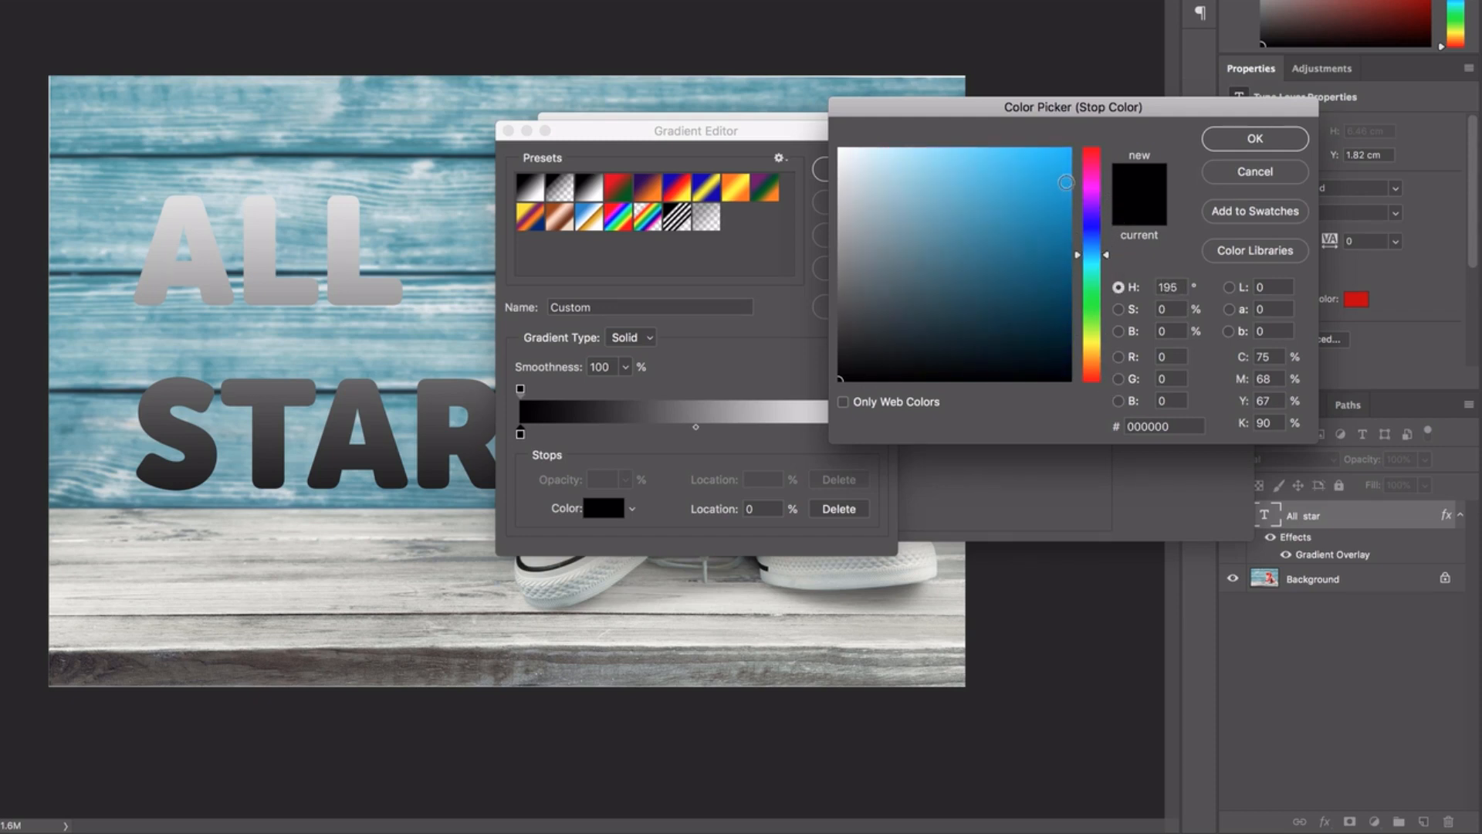
click(1061, 173)
click(1264, 145)
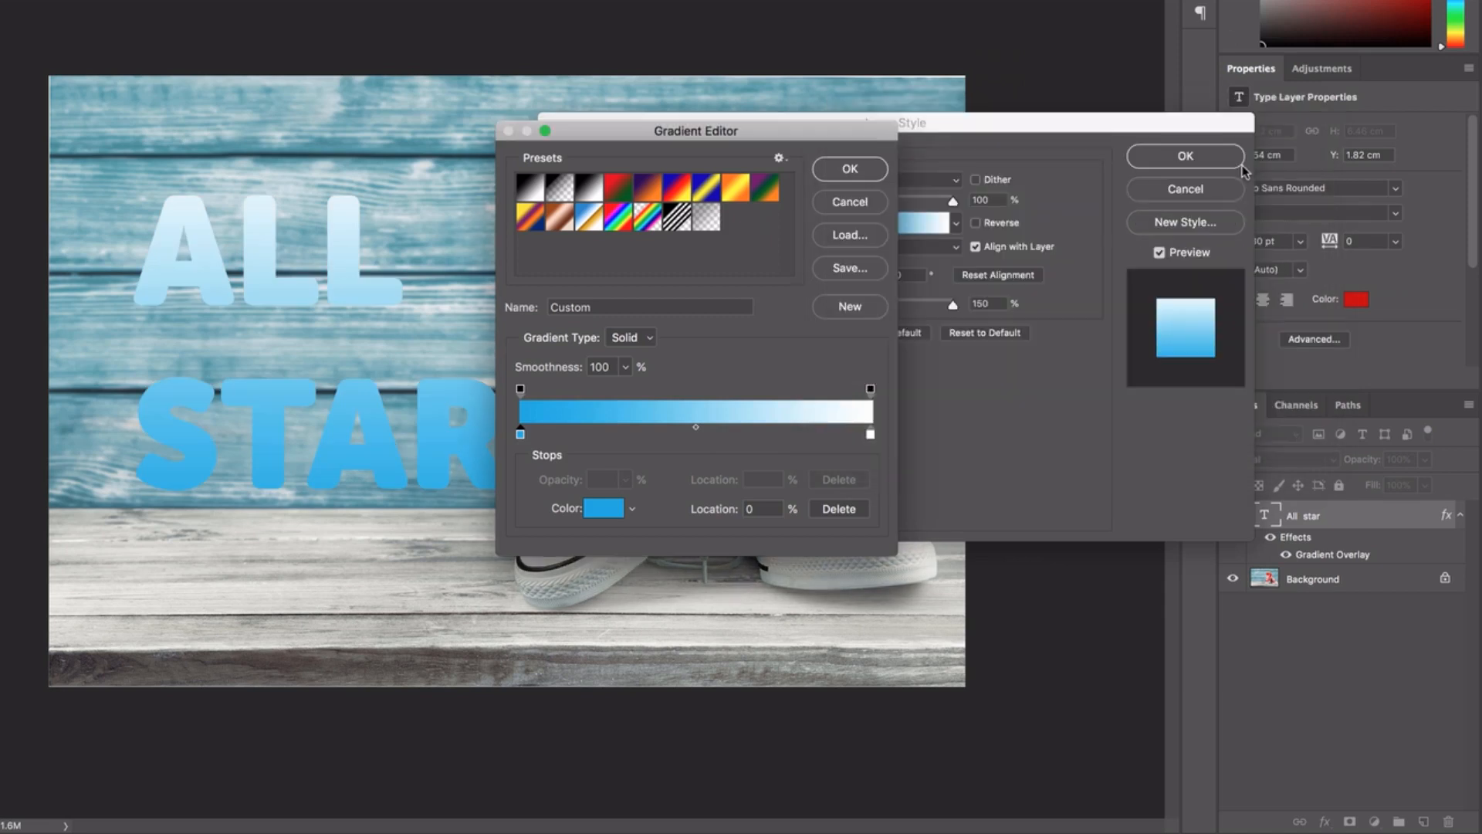
Step: Change the gradient's white end colour stop to magenta d21ee7 and accept the edited gradient
double_click(870, 437)
drag(1109, 382, 1107, 193)
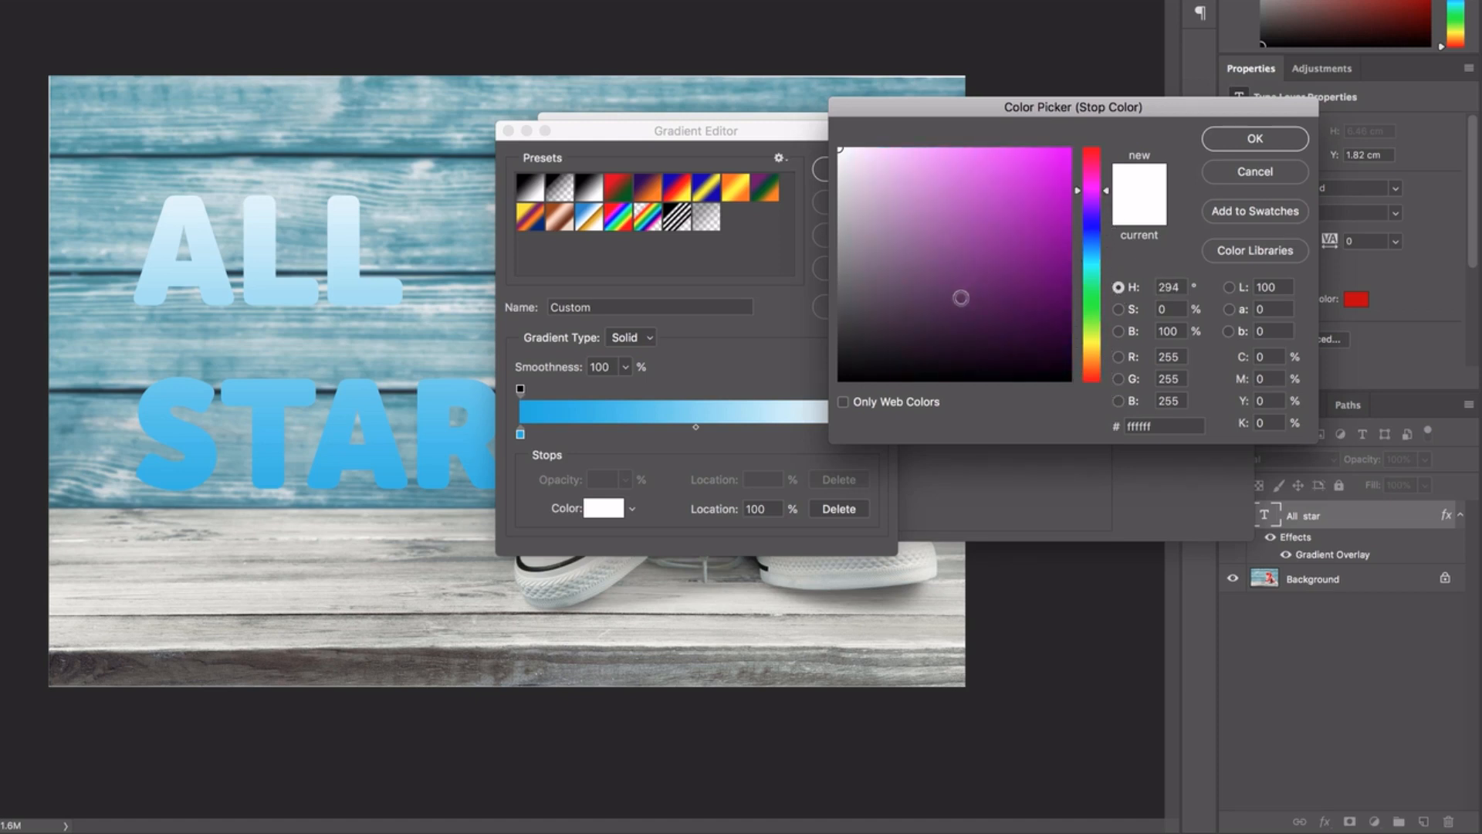
click(1041, 169)
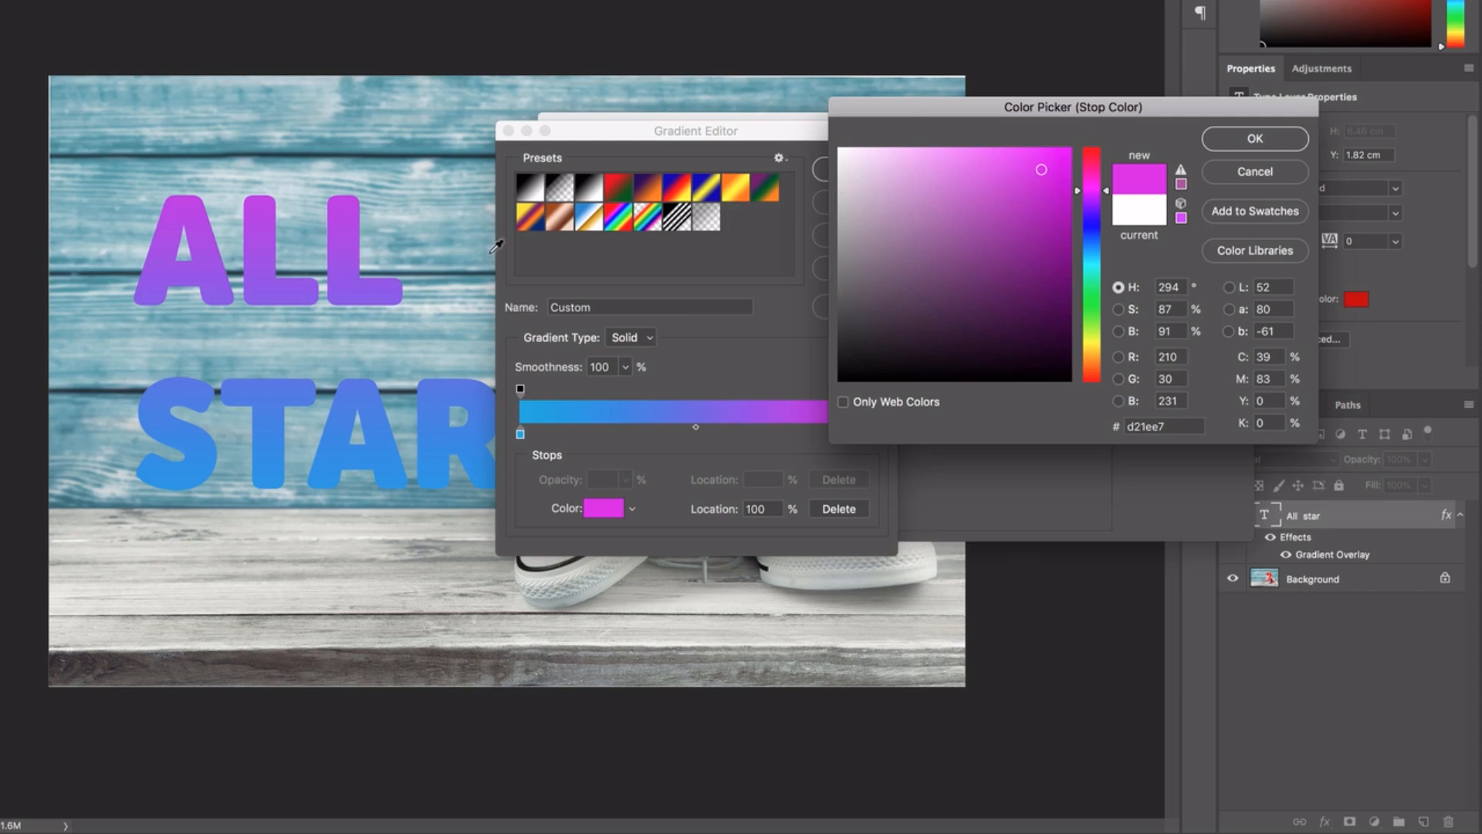
click(1294, 147)
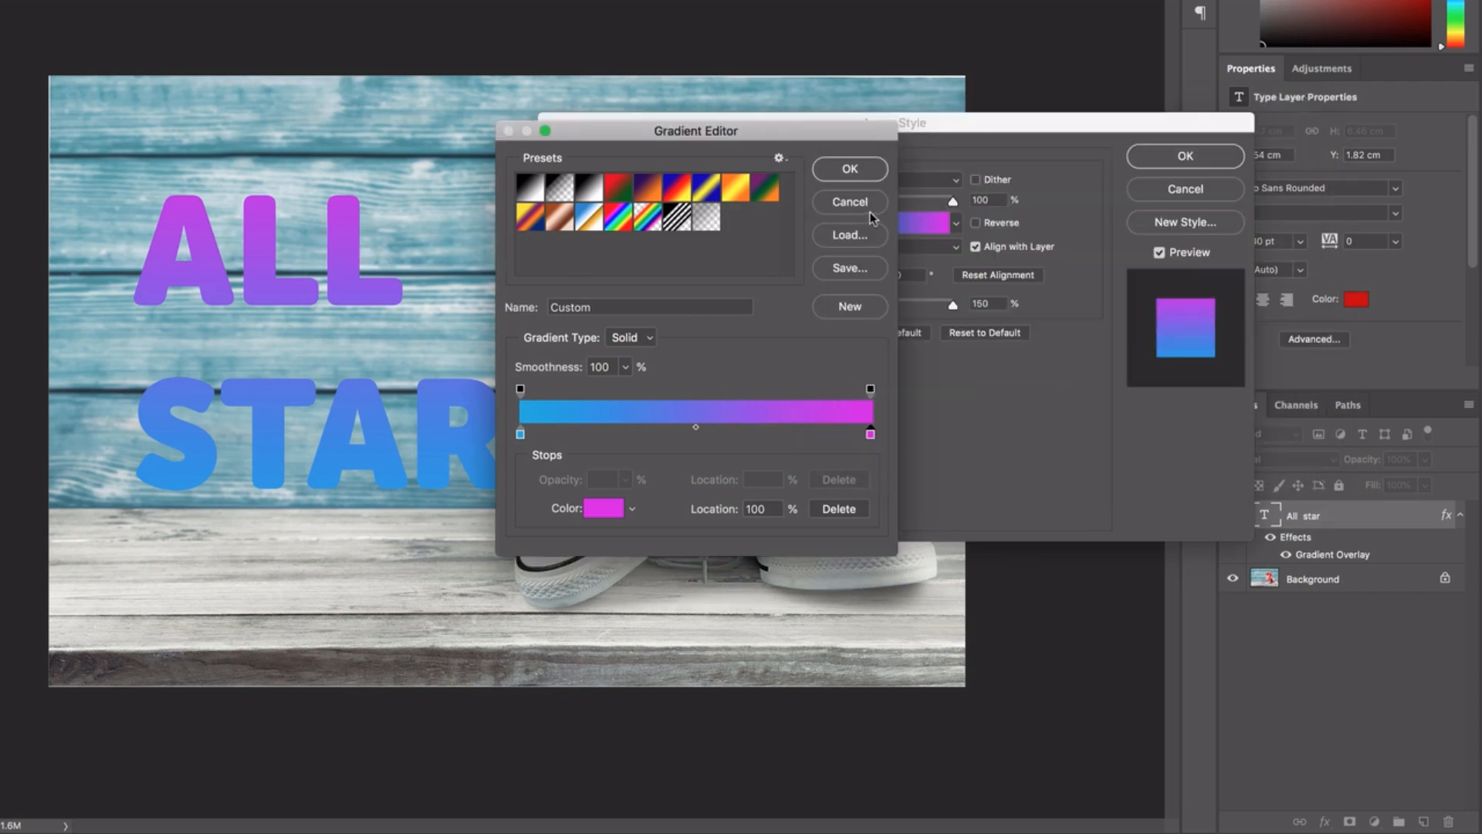
click(861, 170)
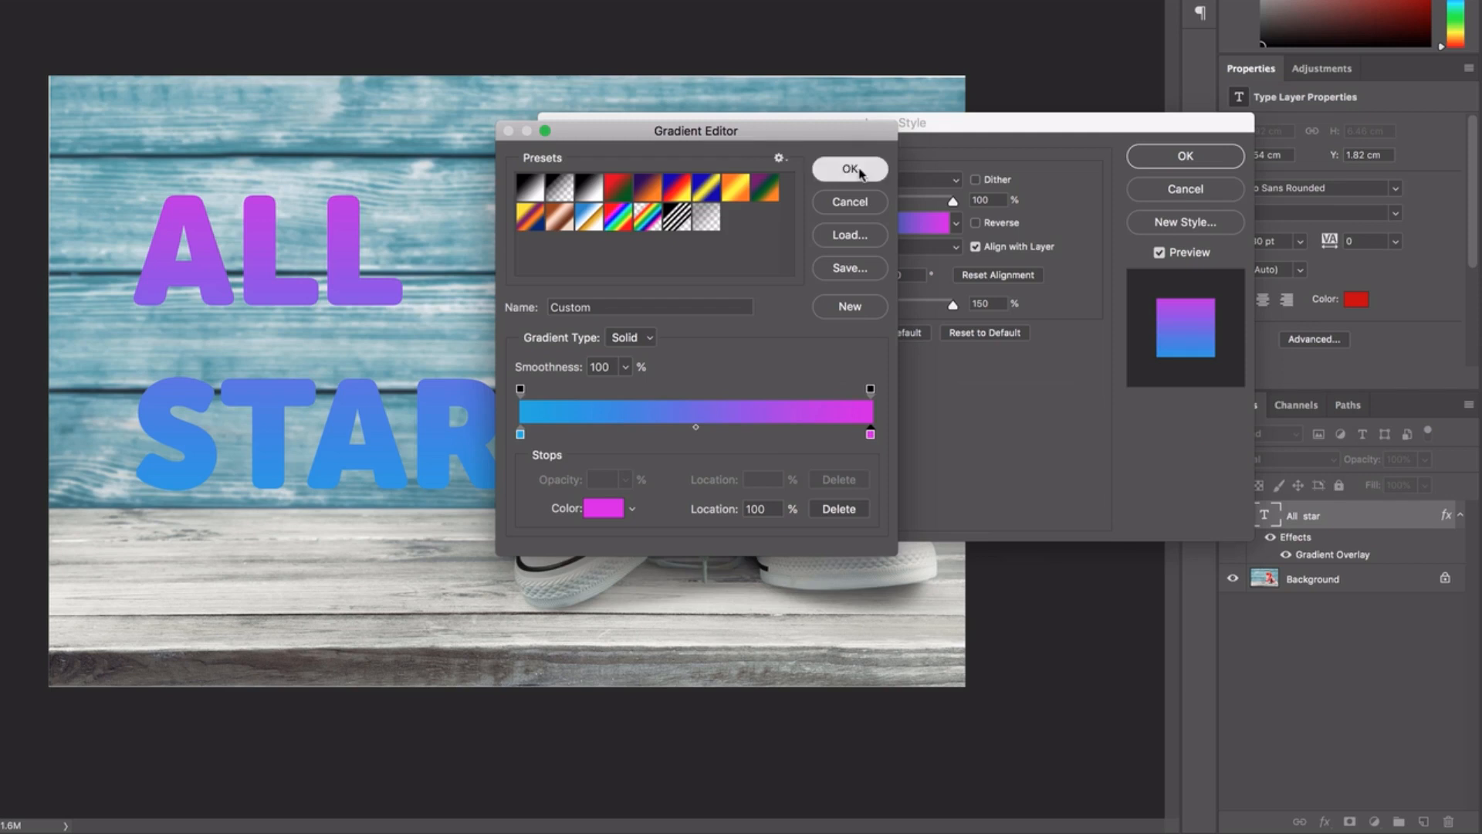
Step: Switch the gradient's Reverse option on and back off, and set its angle to 86°
click(974, 223)
click(974, 222)
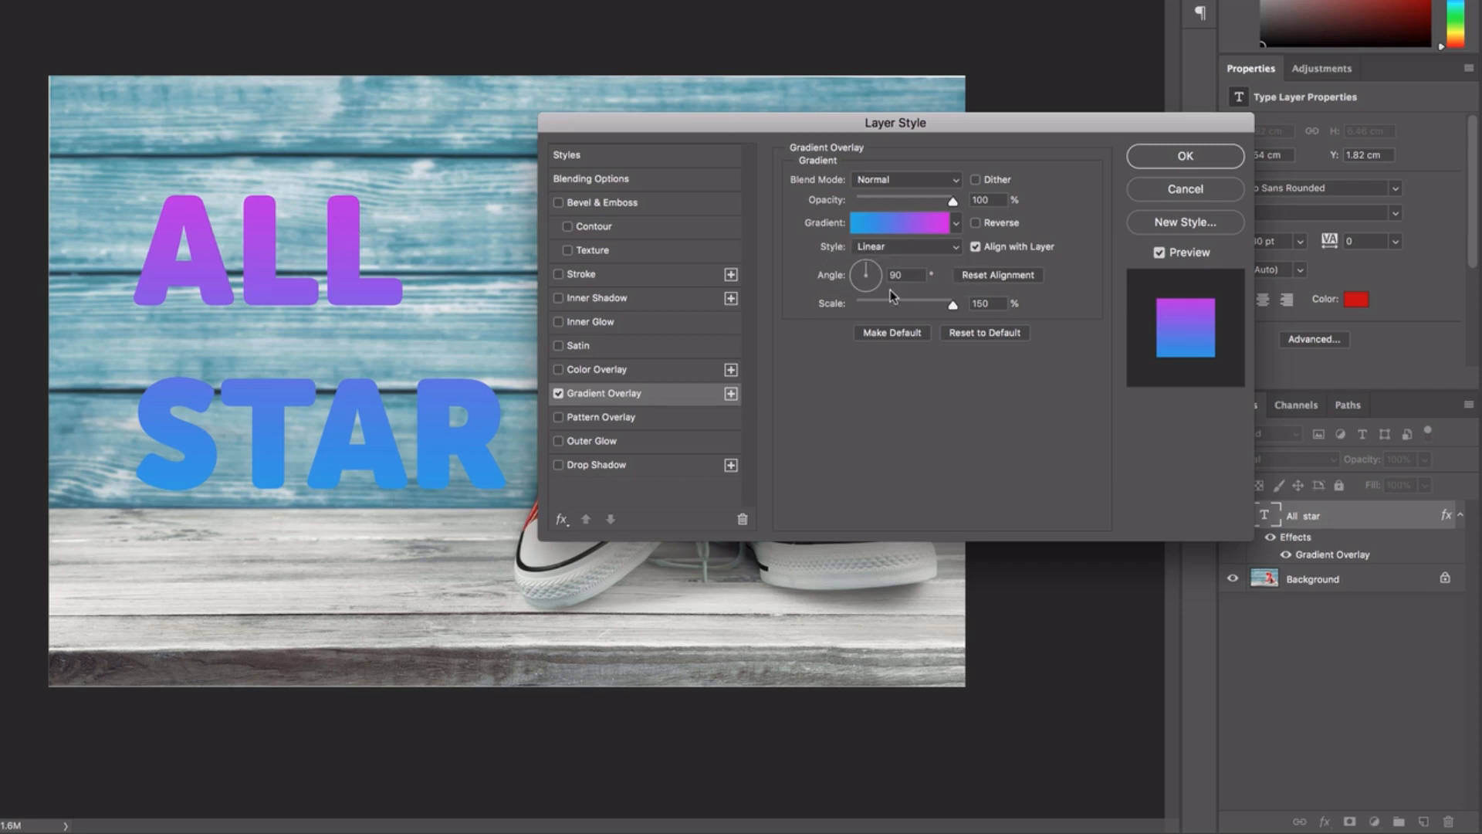
click(861, 276)
click(853, 275)
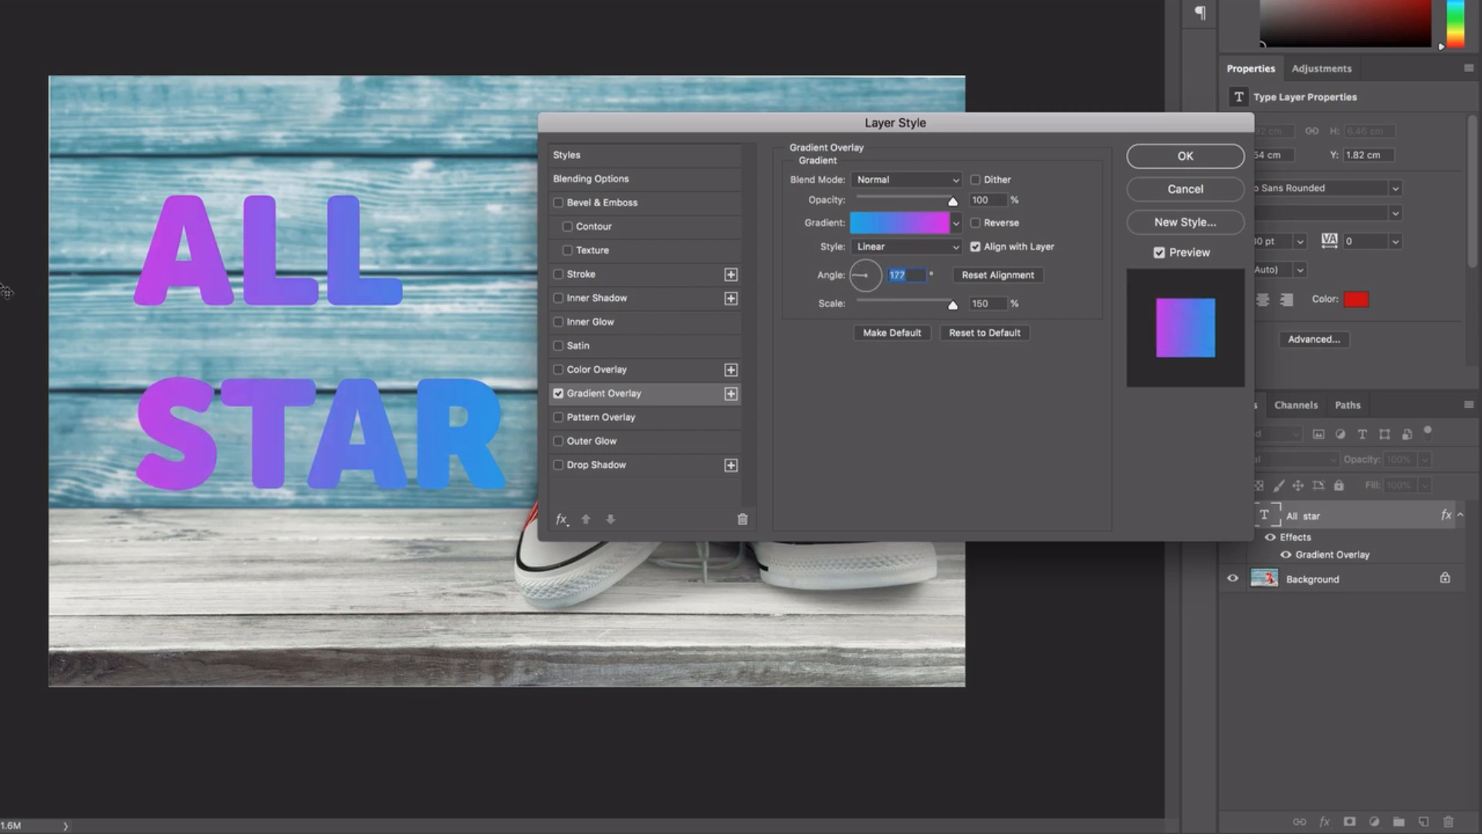
drag(867, 276, 864, 283)
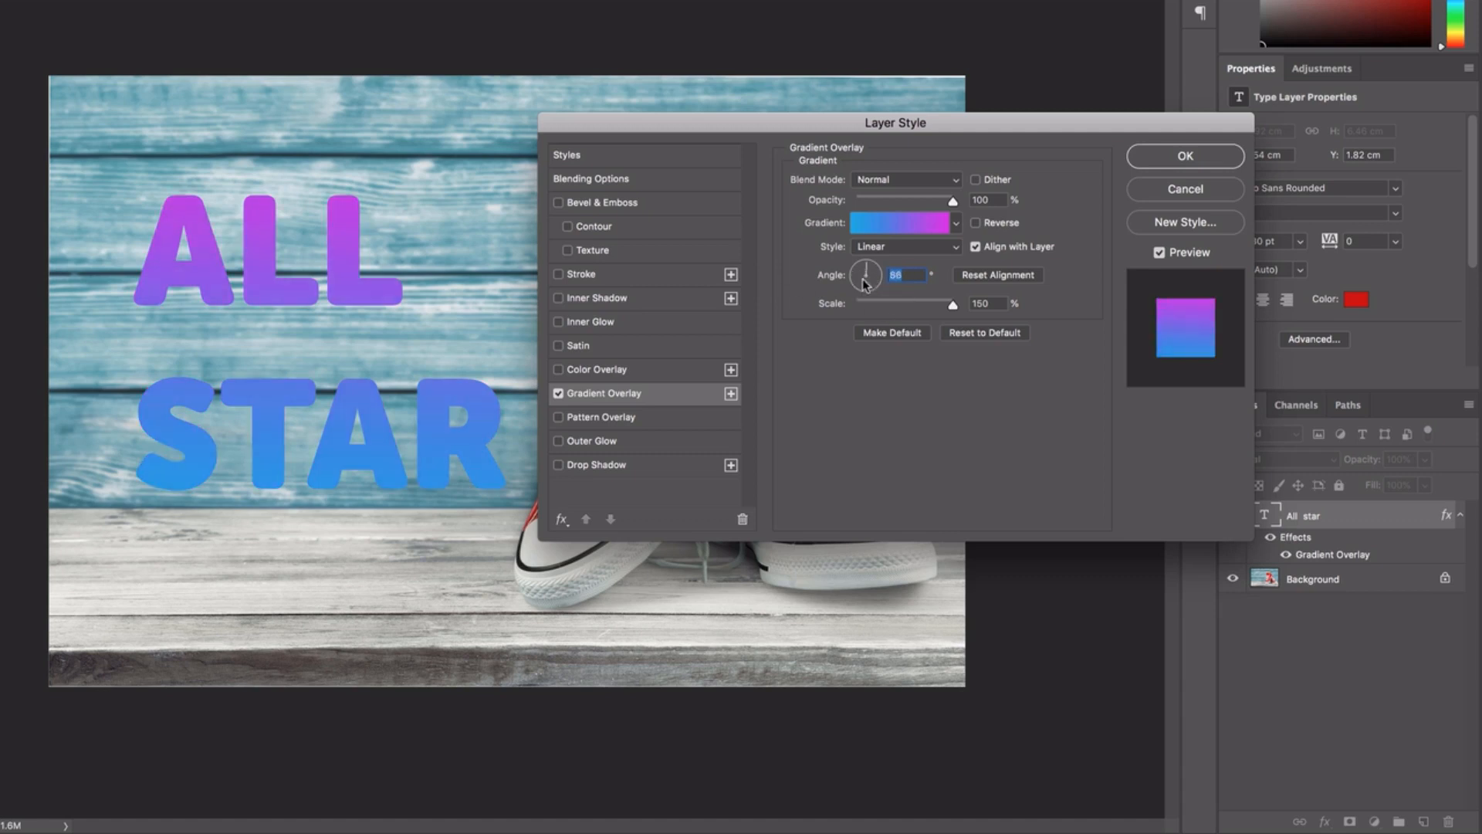
Step: Try the Radial, Angle and Reflected gradient styles on the text, and return to Linear
click(906, 247)
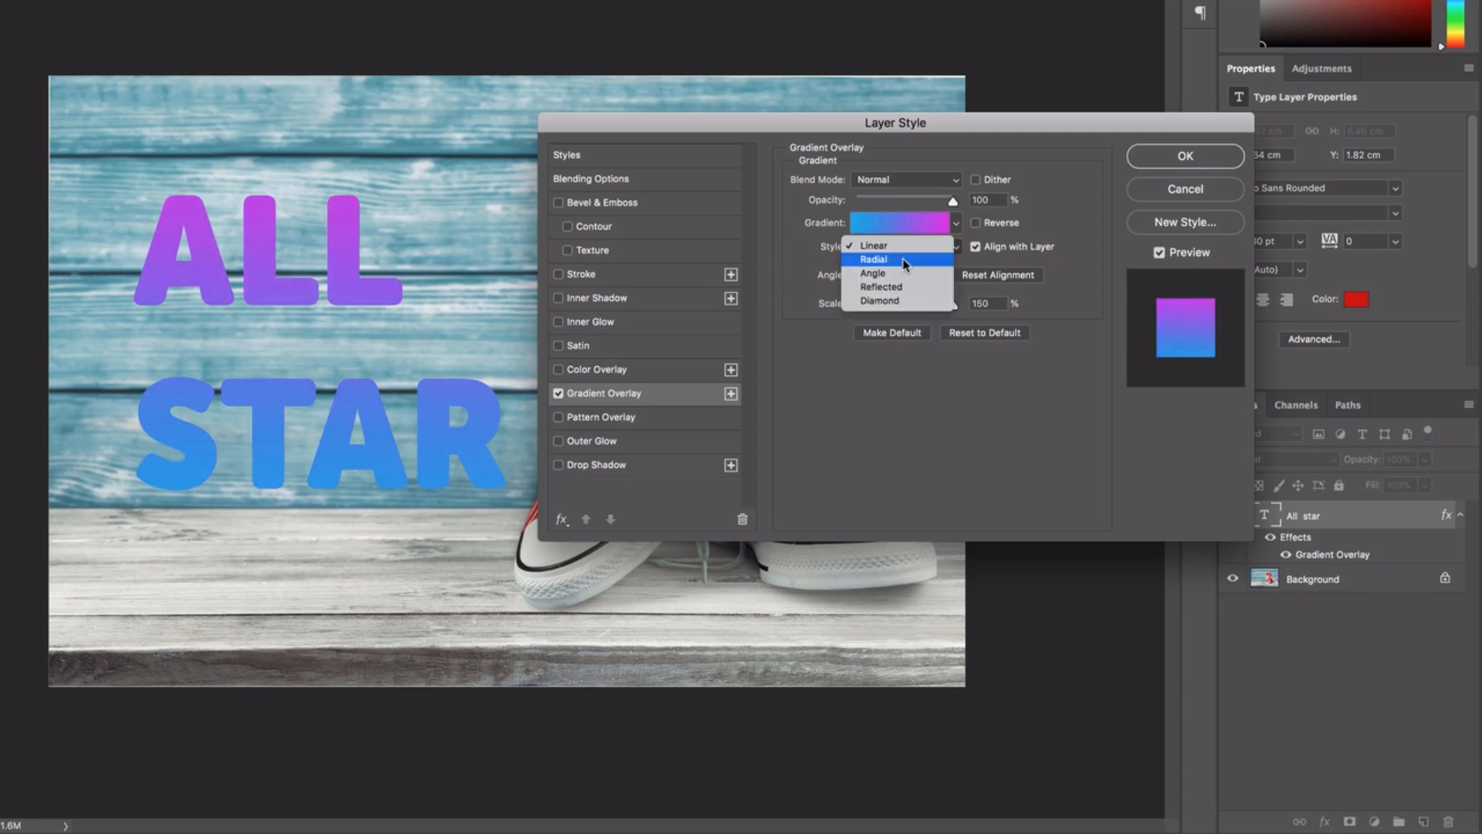
click(906, 259)
click(899, 247)
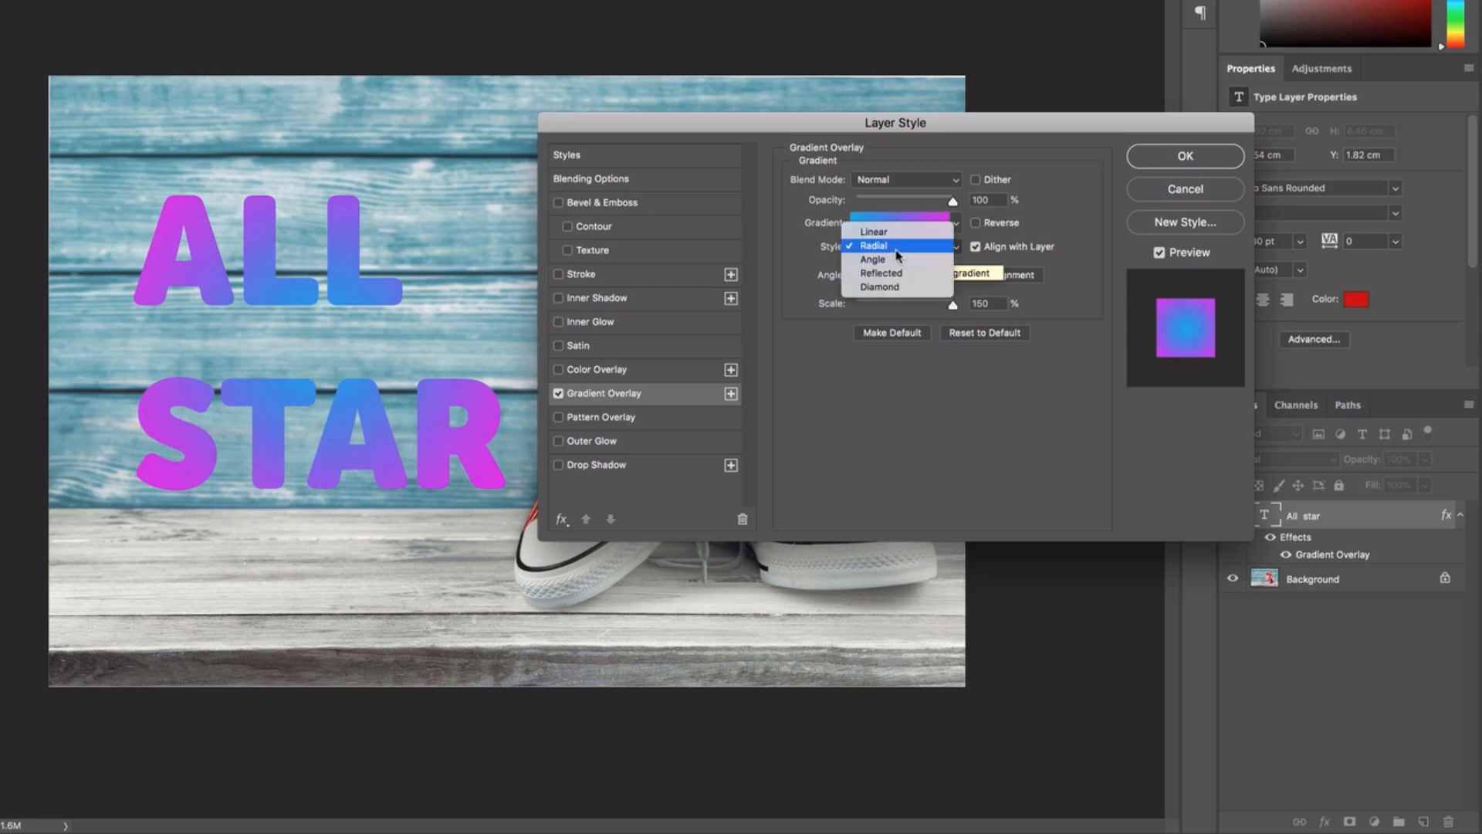
click(891, 261)
click(896, 249)
click(893, 262)
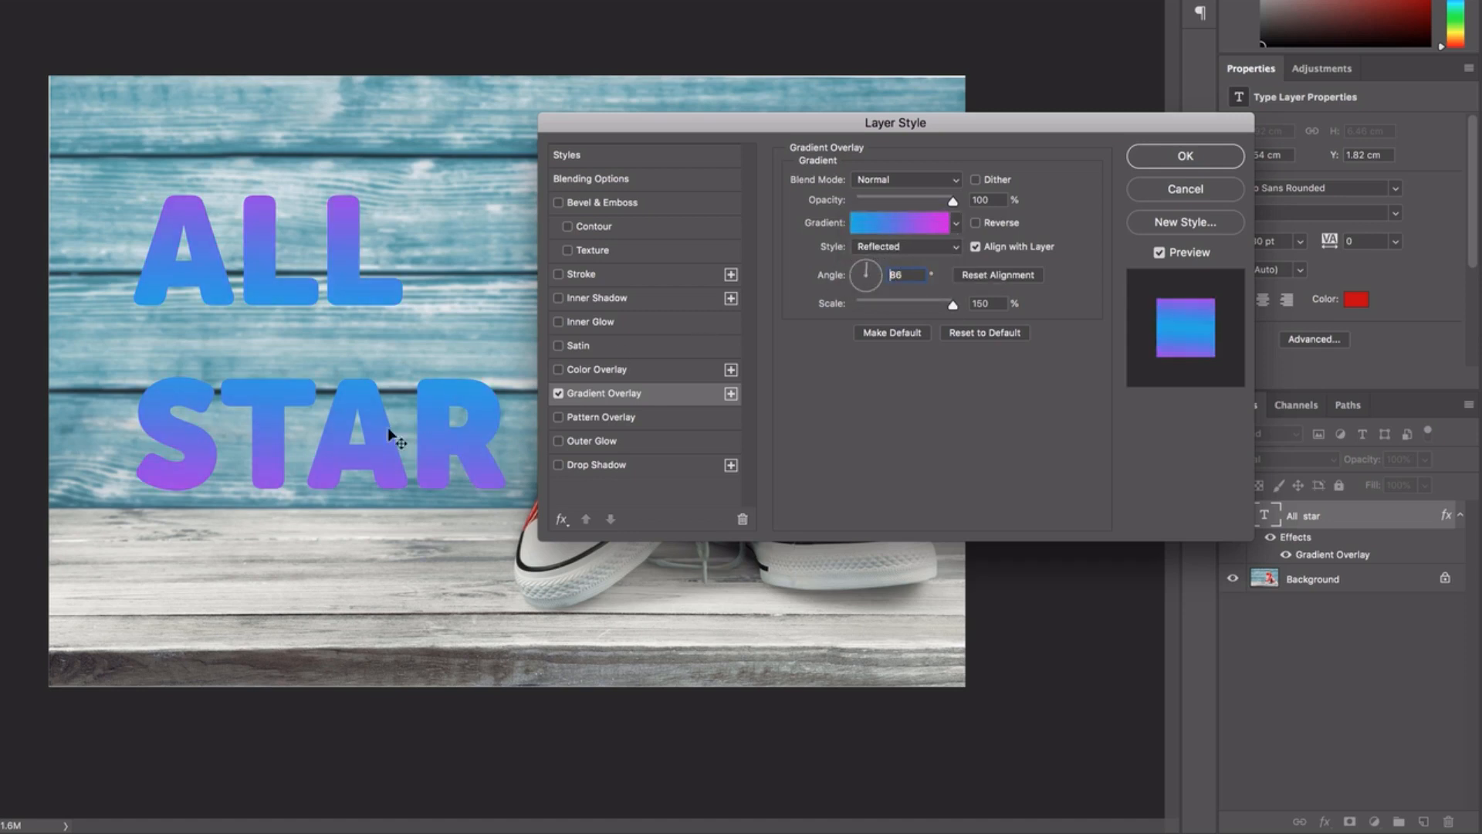
click(888, 247)
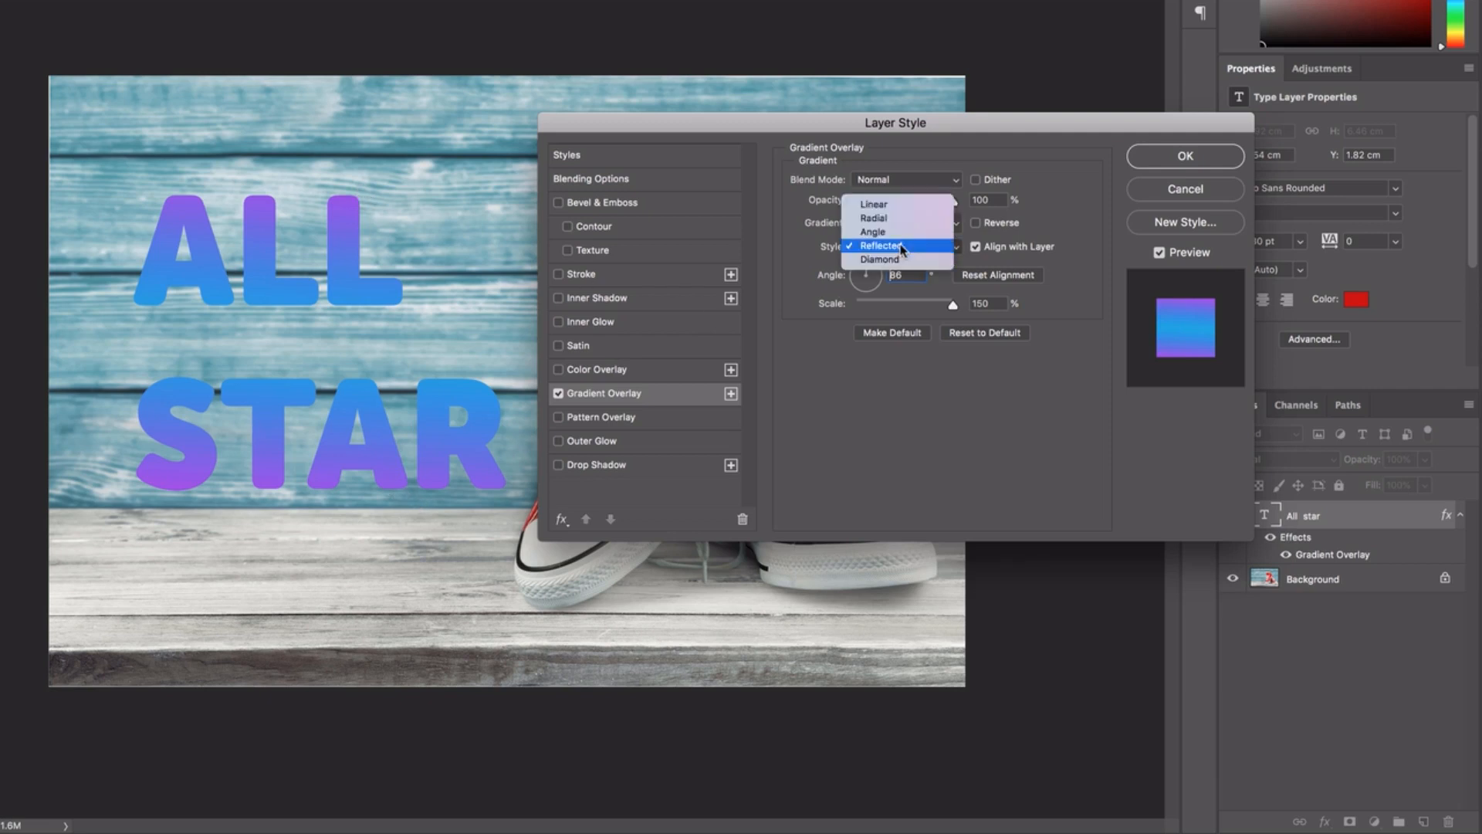
click(901, 203)
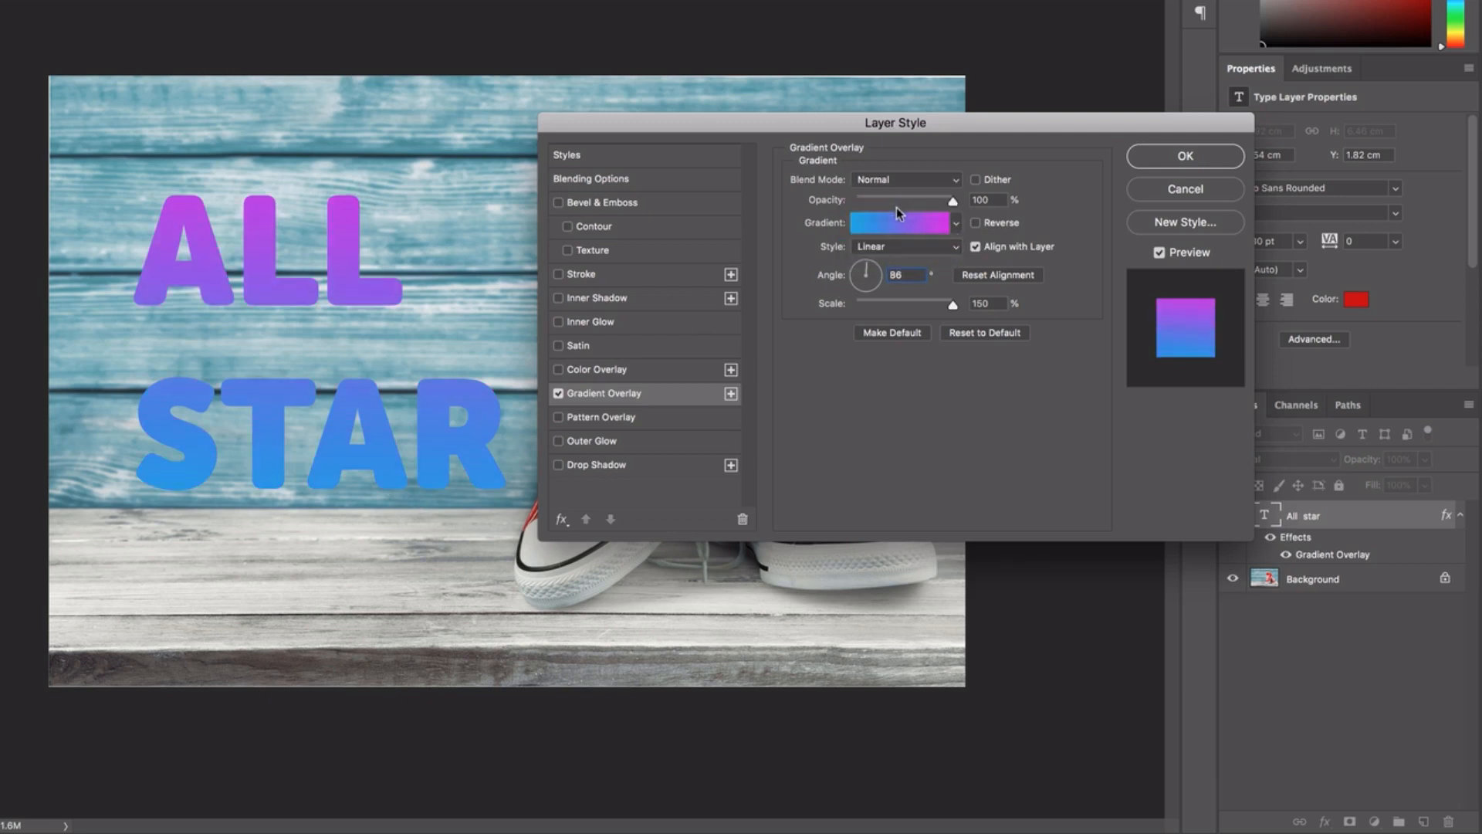
Step: Experiment with the spread of the gradient overlay and set its scale to 100%
drag(912, 306, 875, 306)
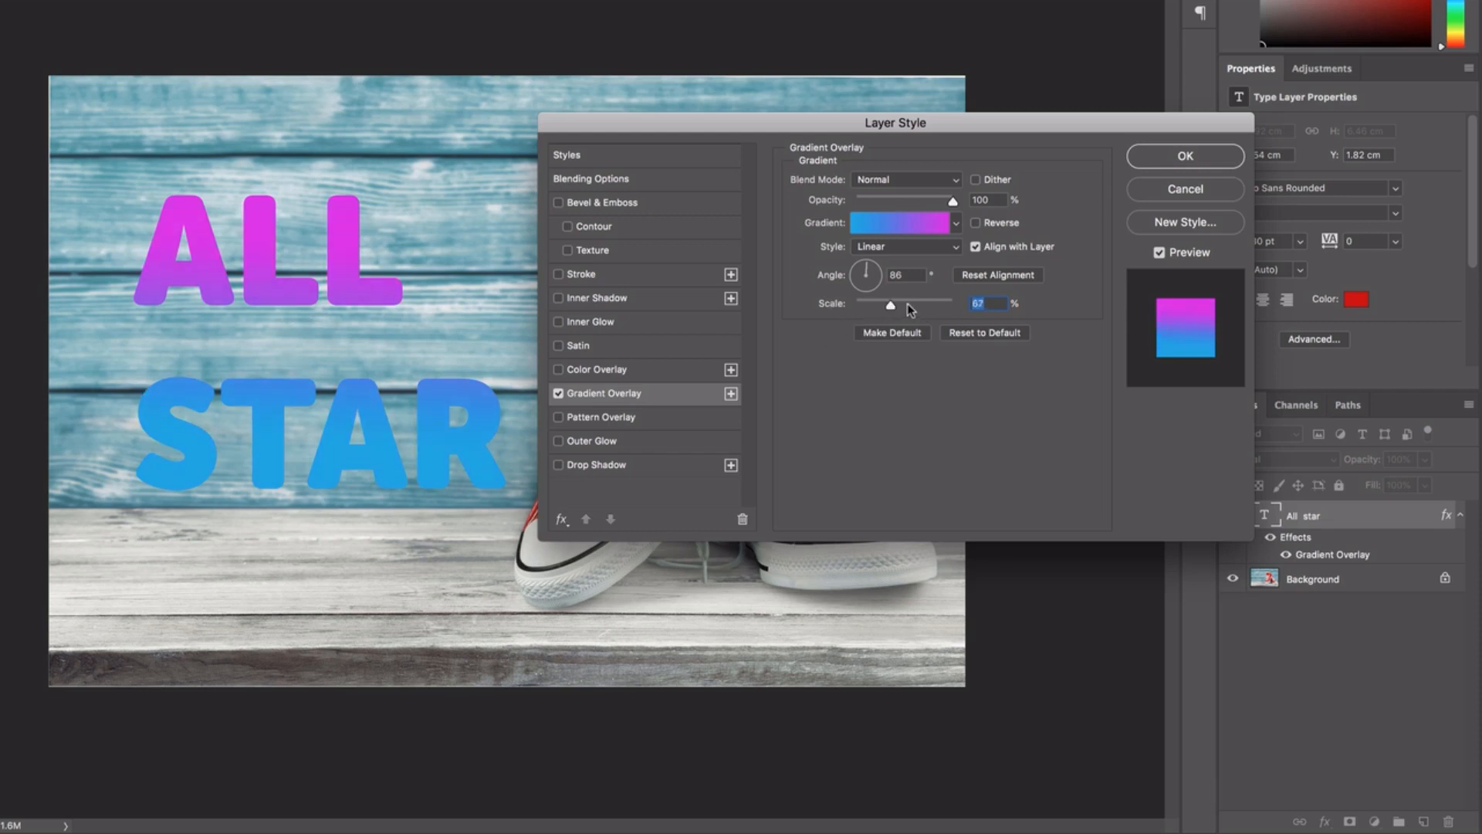
drag(906, 306, 917, 305)
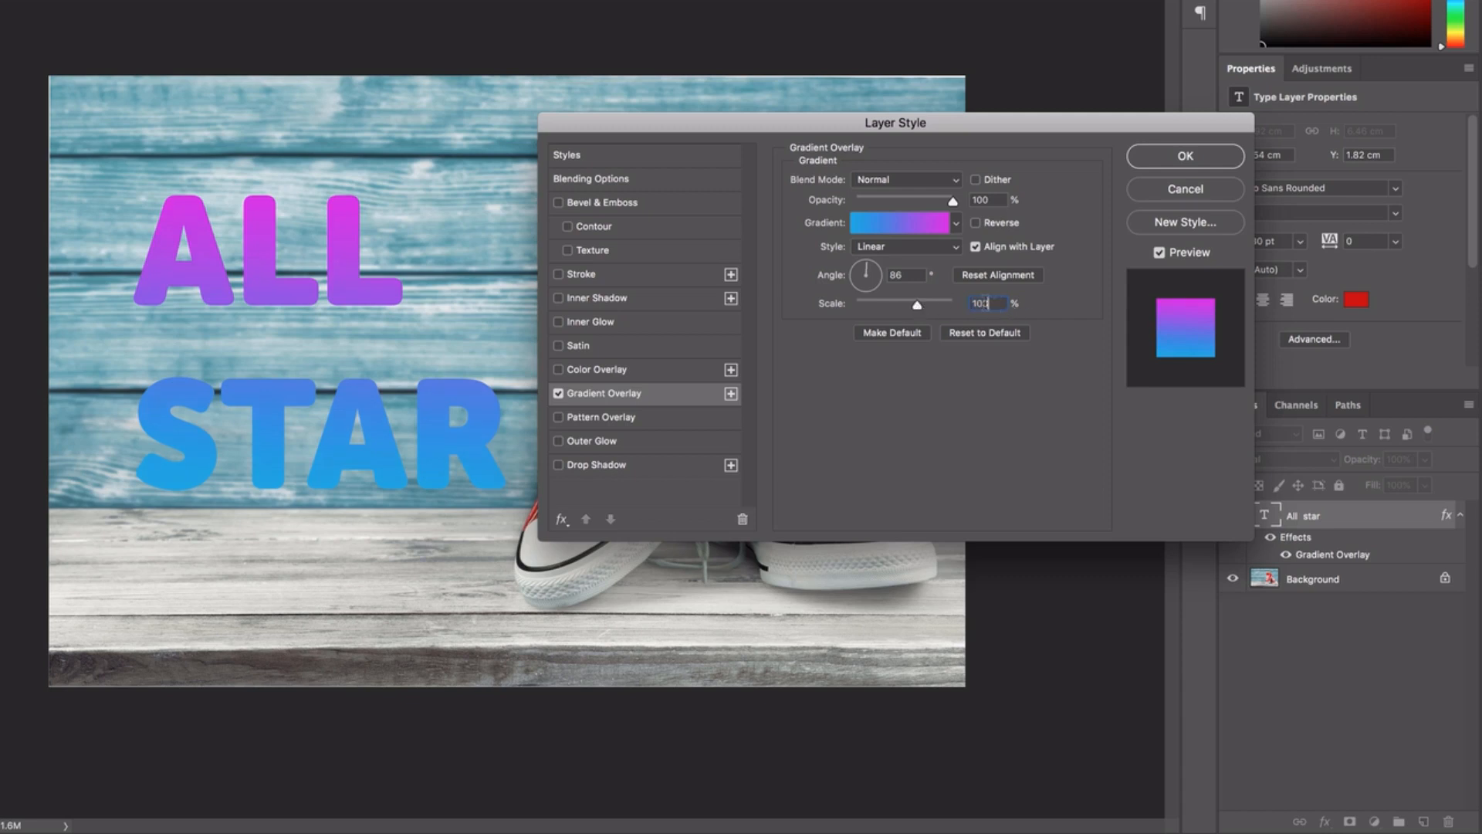
text(100)
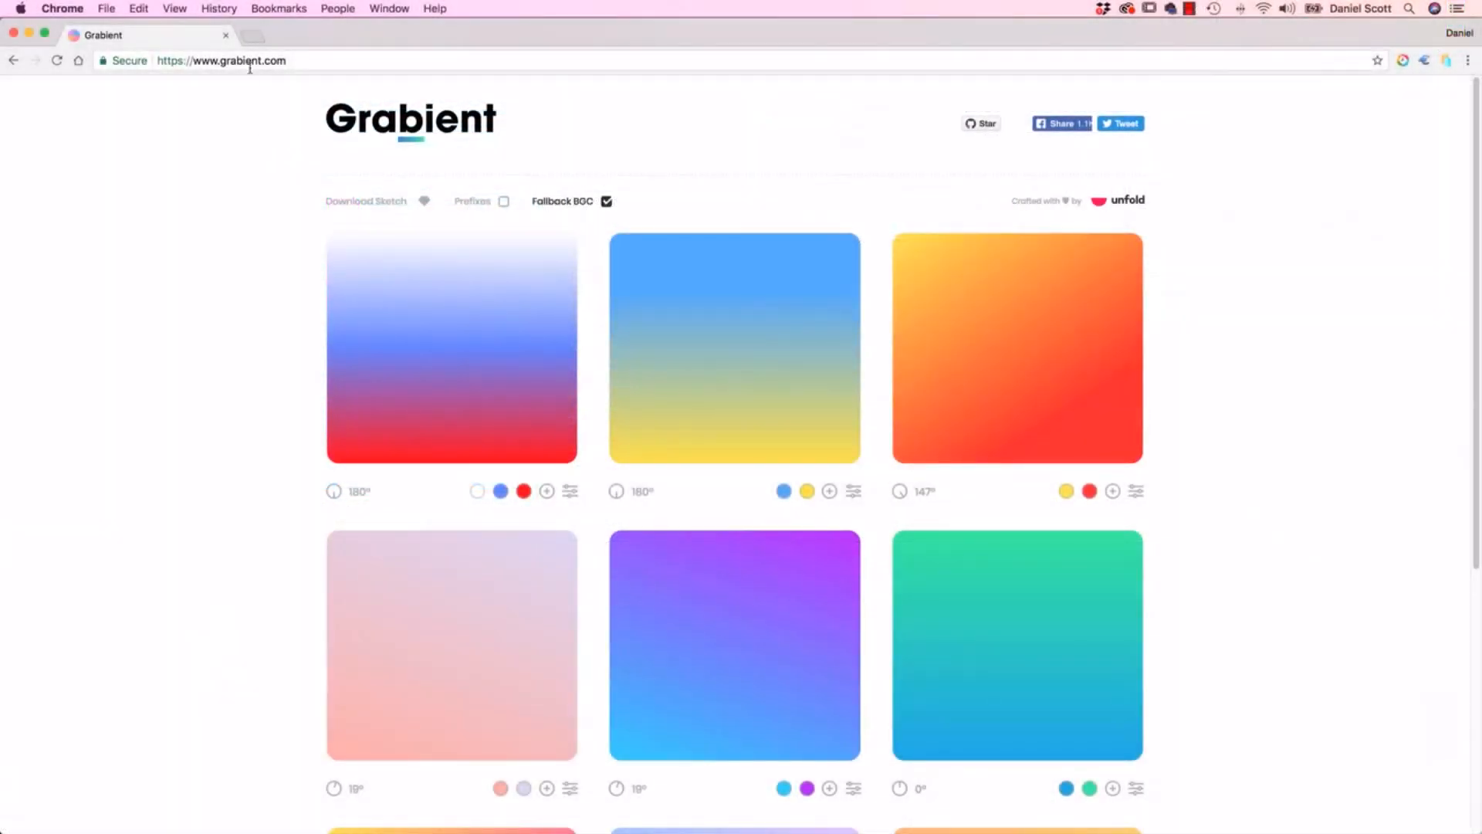
Step: Browse the gradient gallery pages on grabient.com and return to page 2 with the yellow-to-pink gradient
click(245, 64)
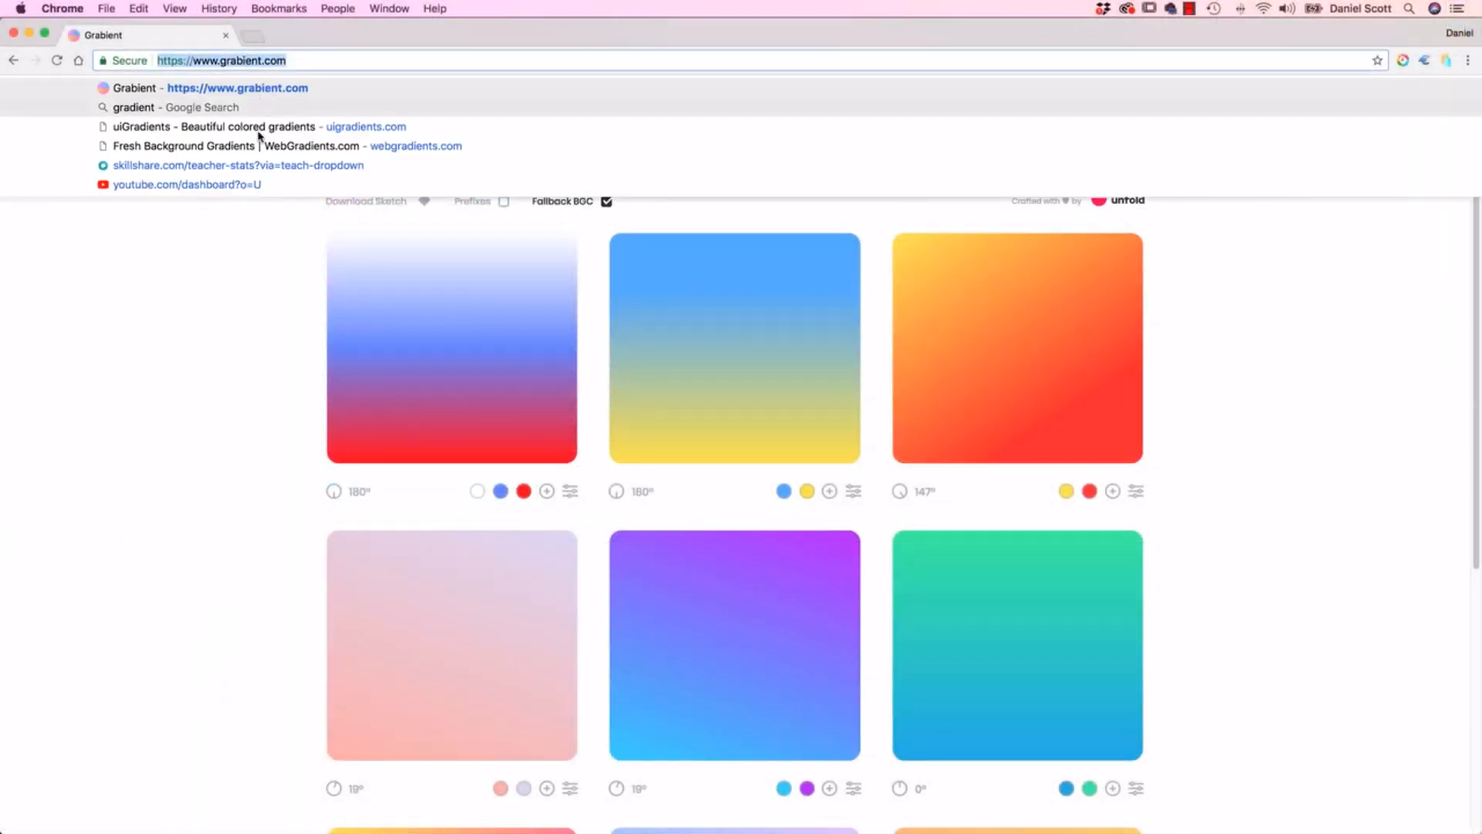
click(203, 282)
scroll(185, 293, down, 5)
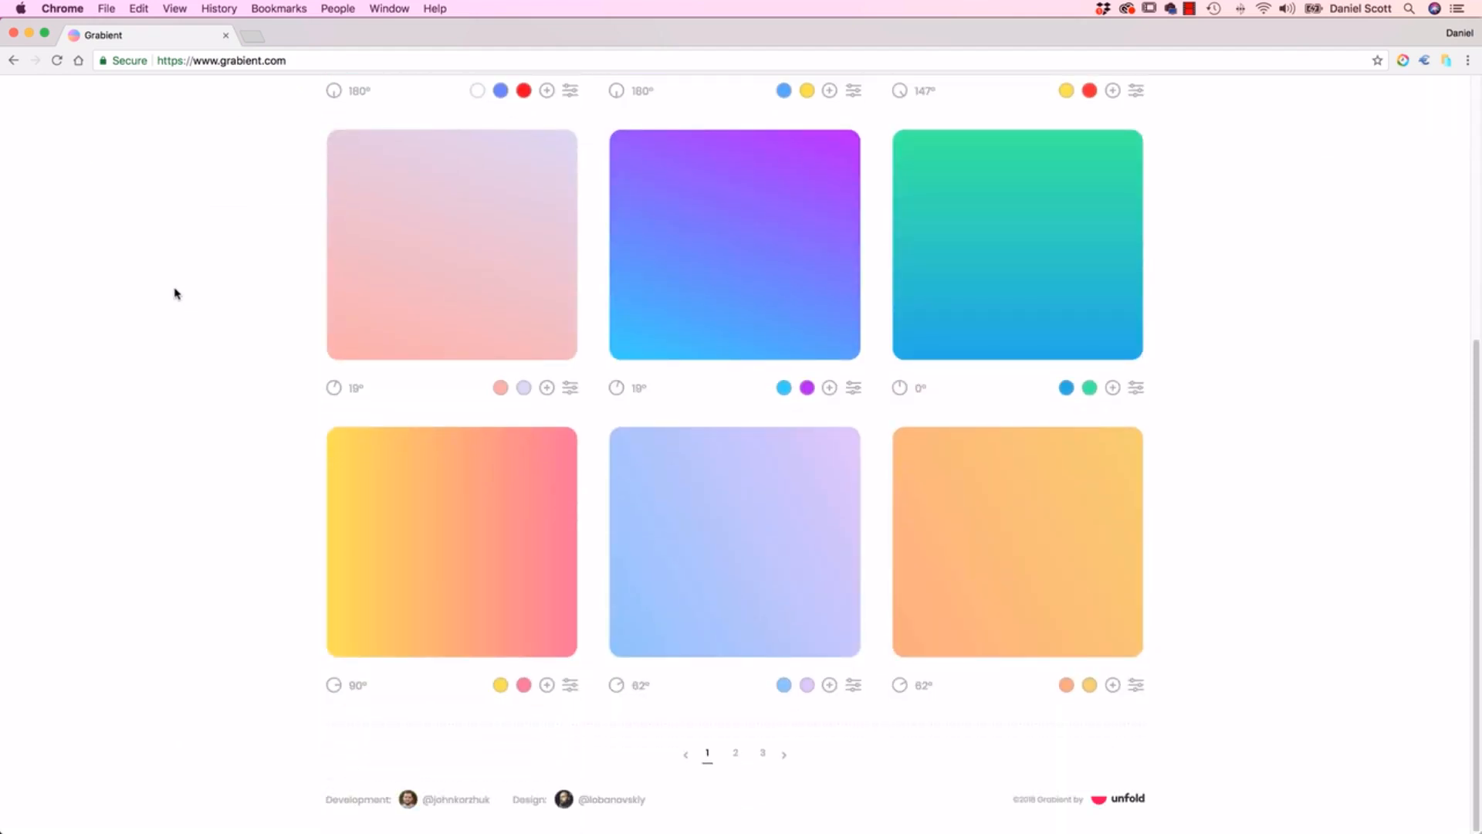
scroll(185, 313, up, 3)
scroll(189, 319, down, 3)
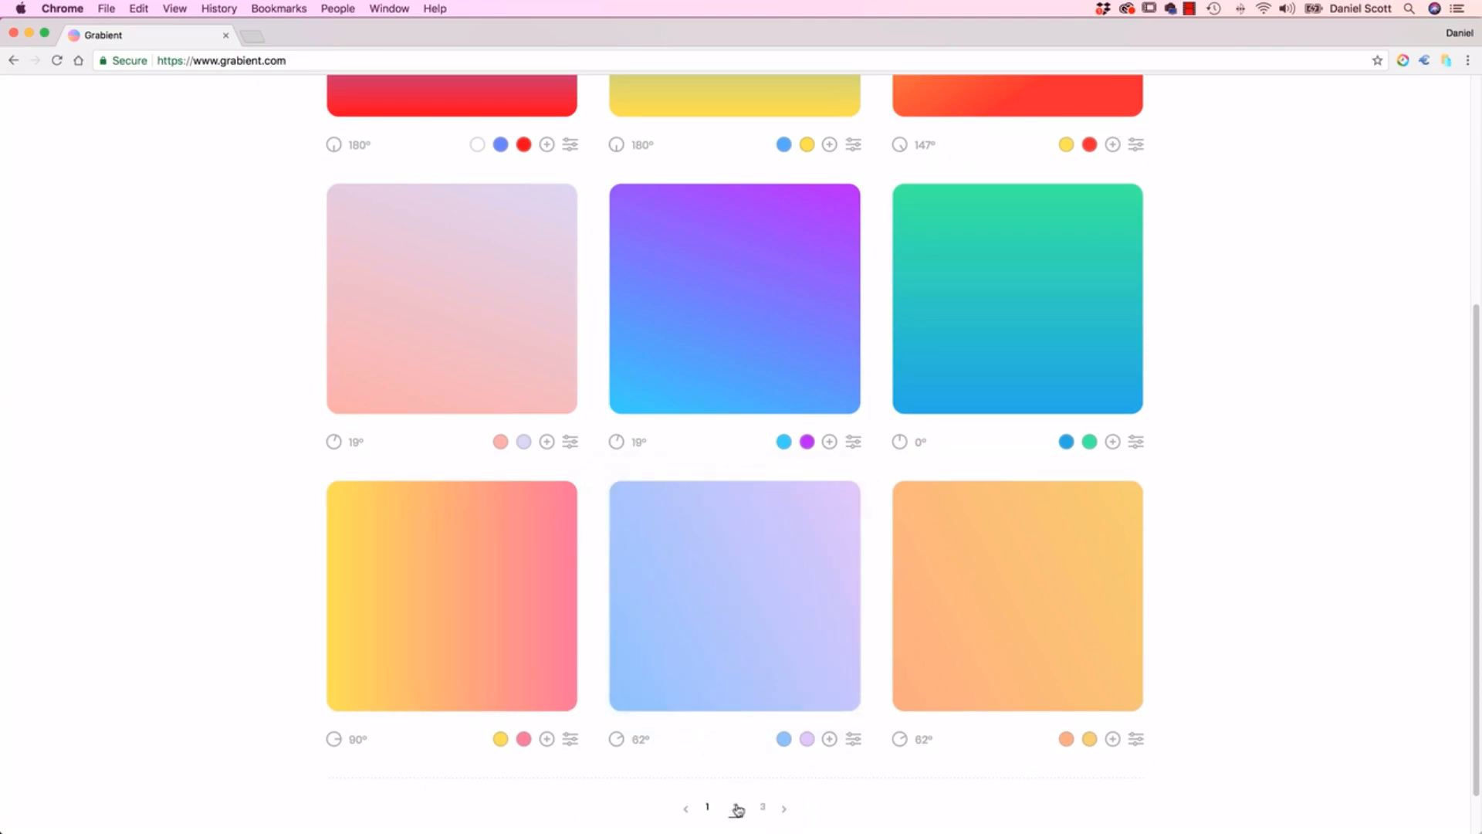
click(736, 805)
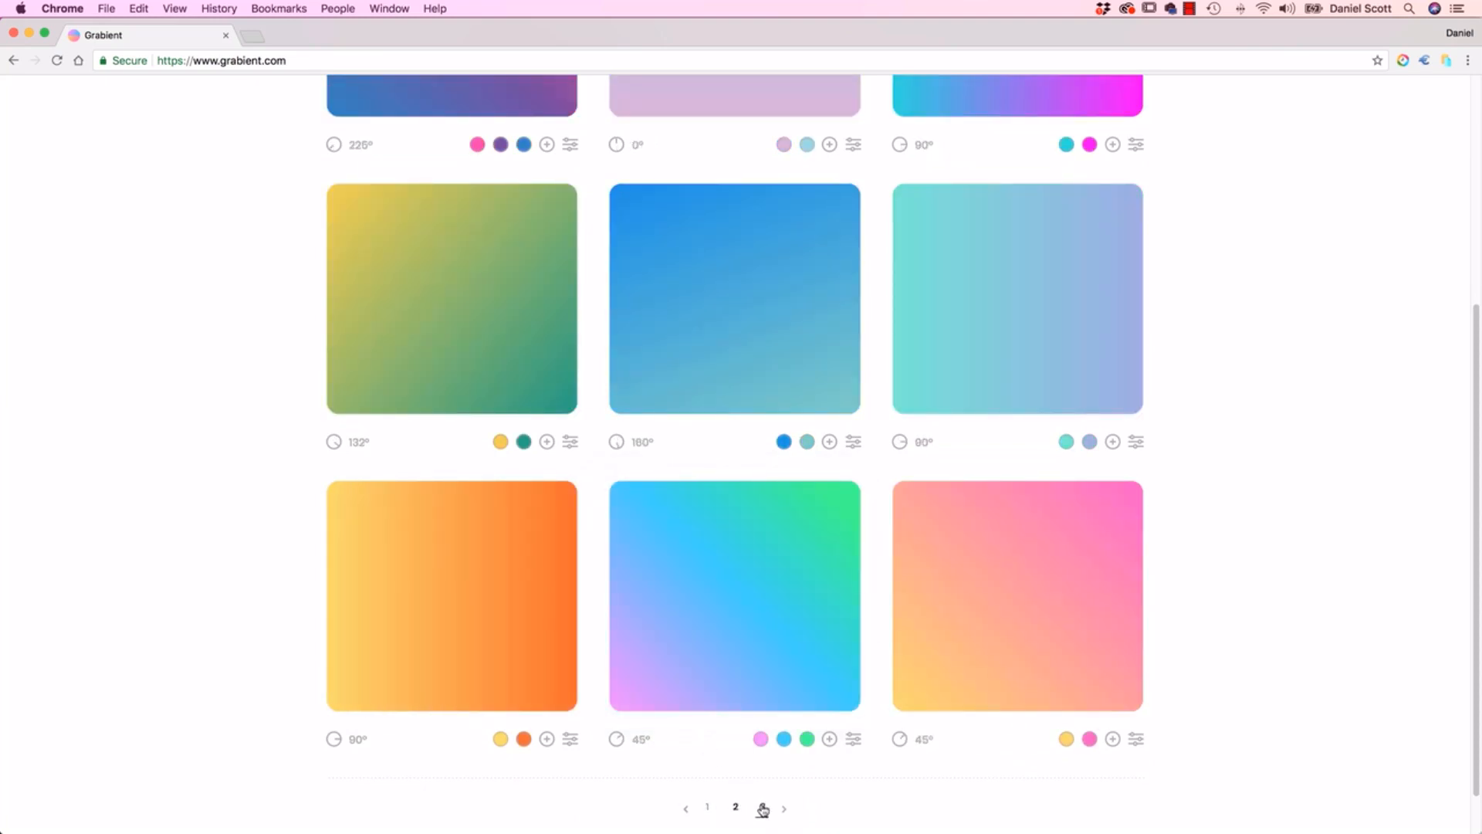
click(763, 808)
click(735, 806)
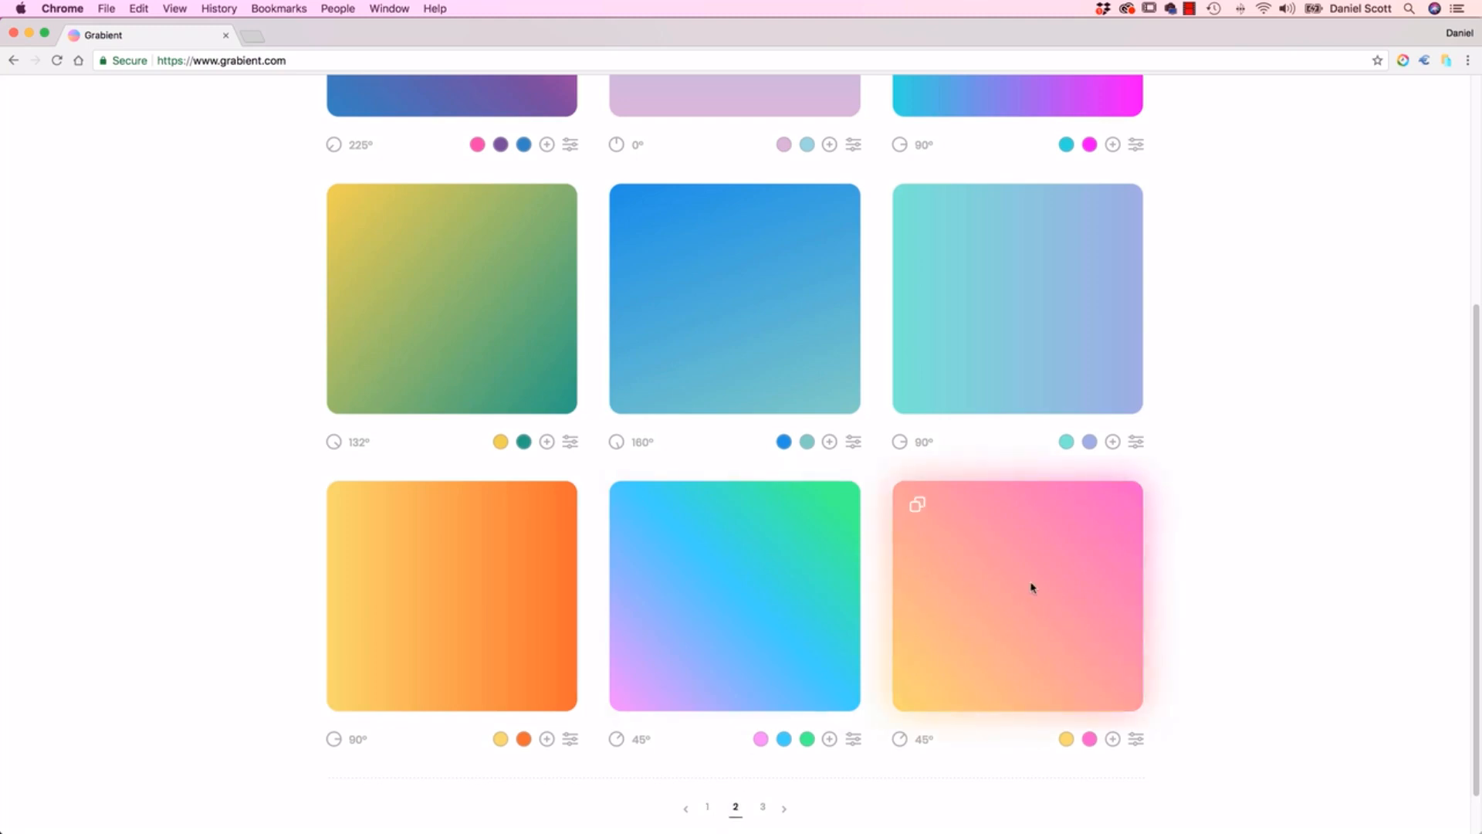
scroll(1080, 594, down, 1)
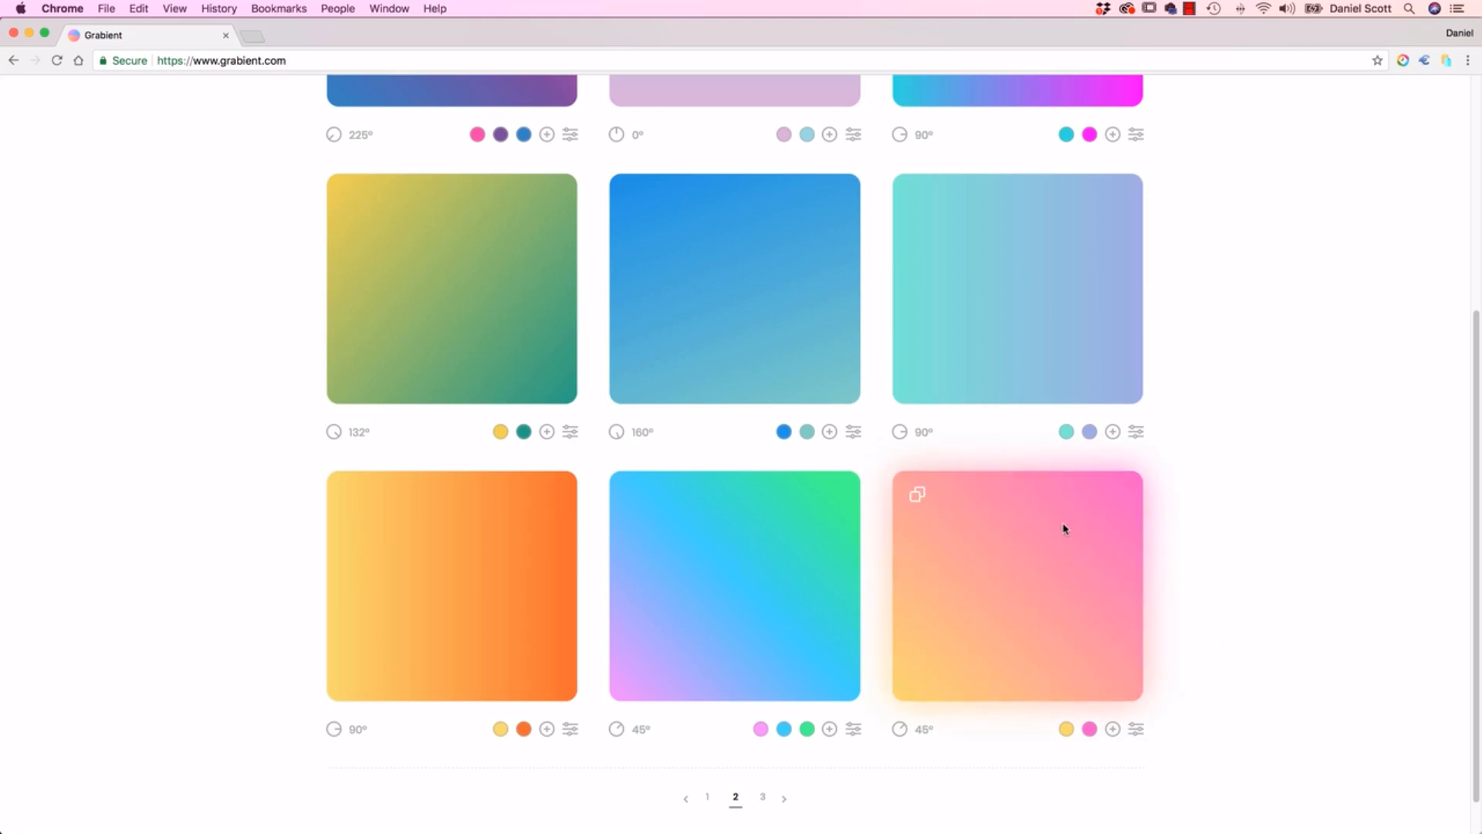
Step: Copy the hex code #FBDA61 of the yellow colour in the 45° yellow-to-pink gradient
mouse_move(1064, 728)
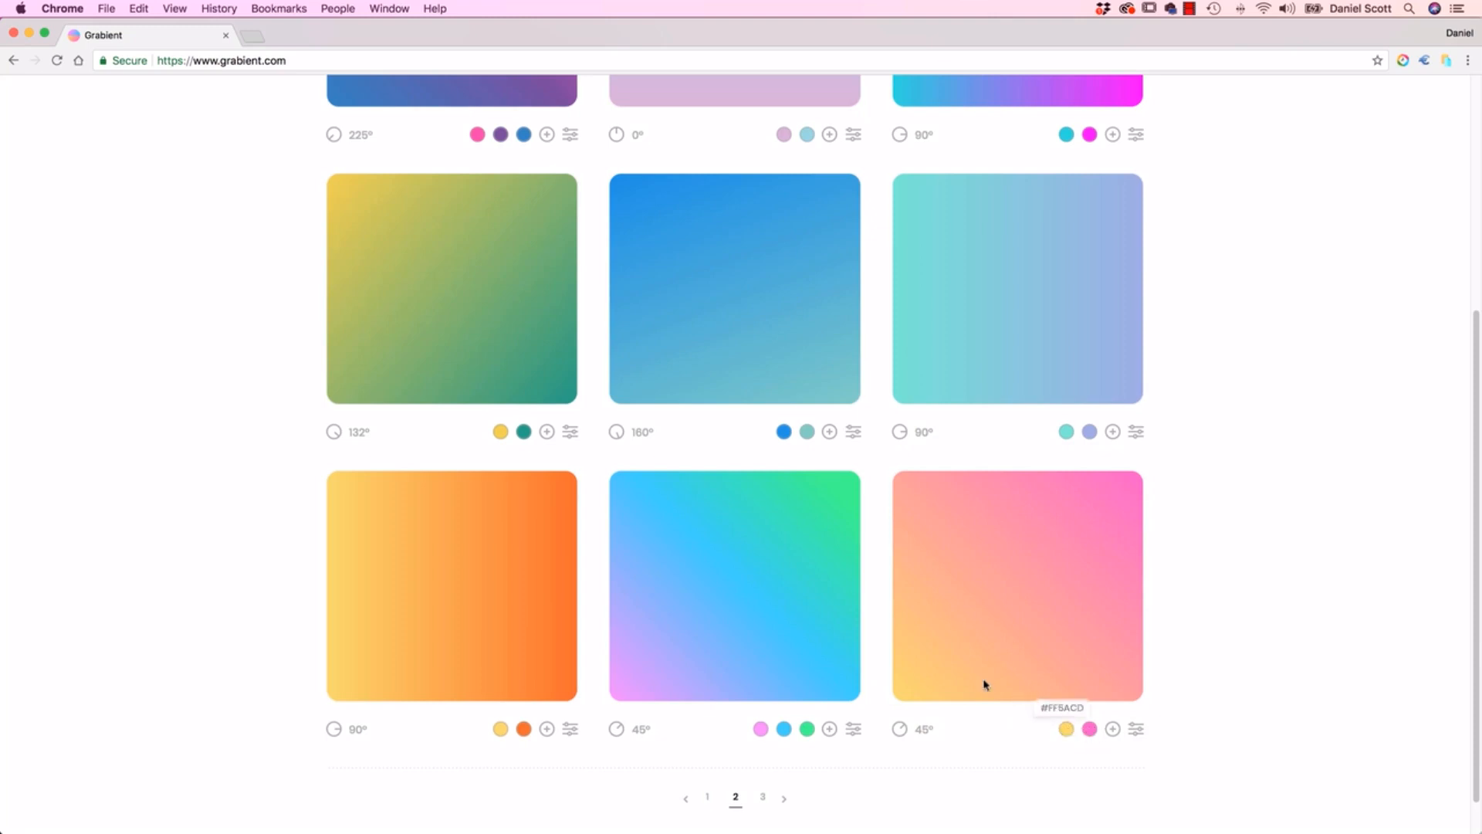
click(1065, 728)
drag(992, 679, 950, 680)
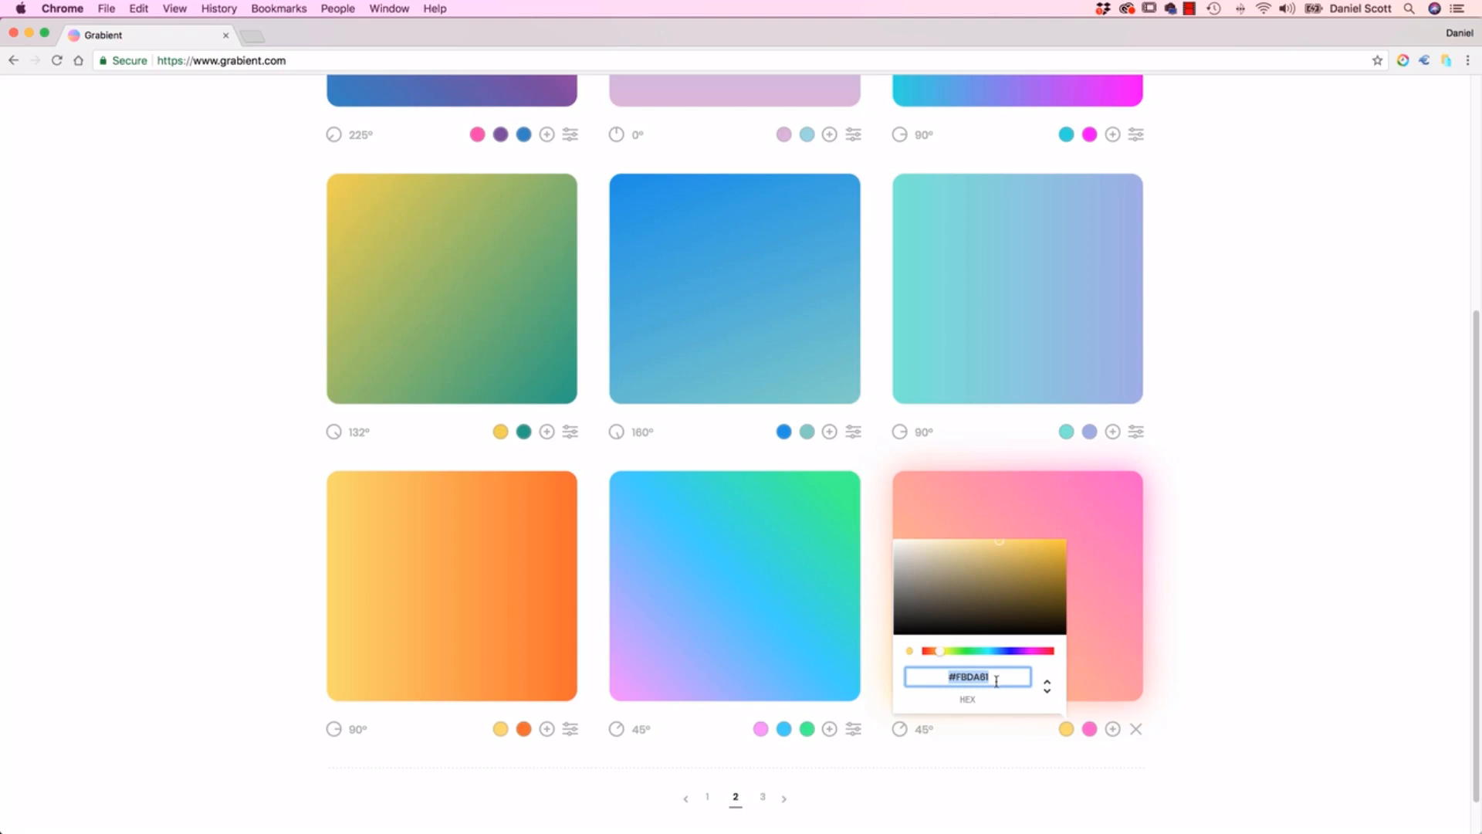
right_click(984, 678)
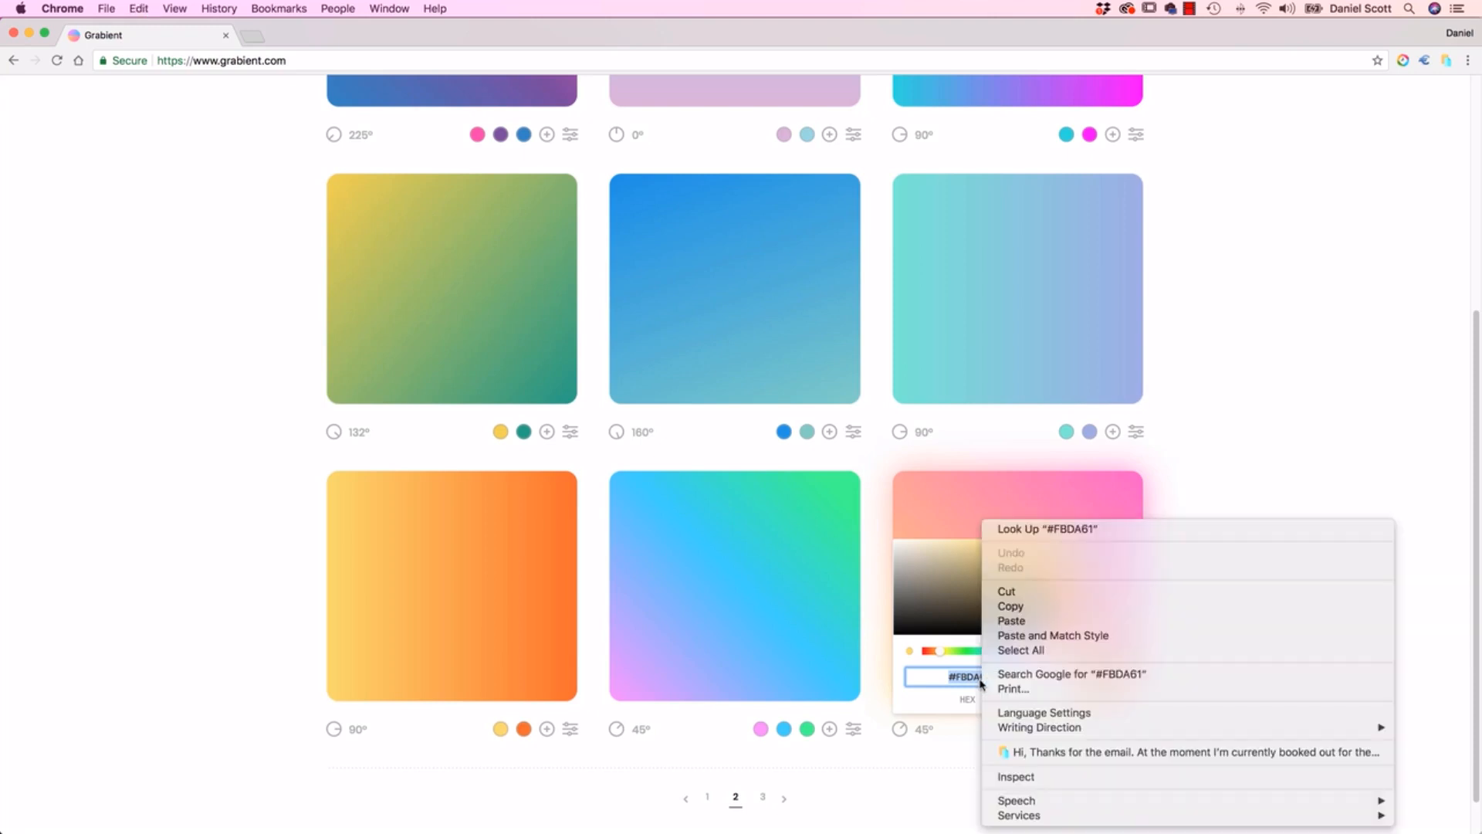
click(1012, 609)
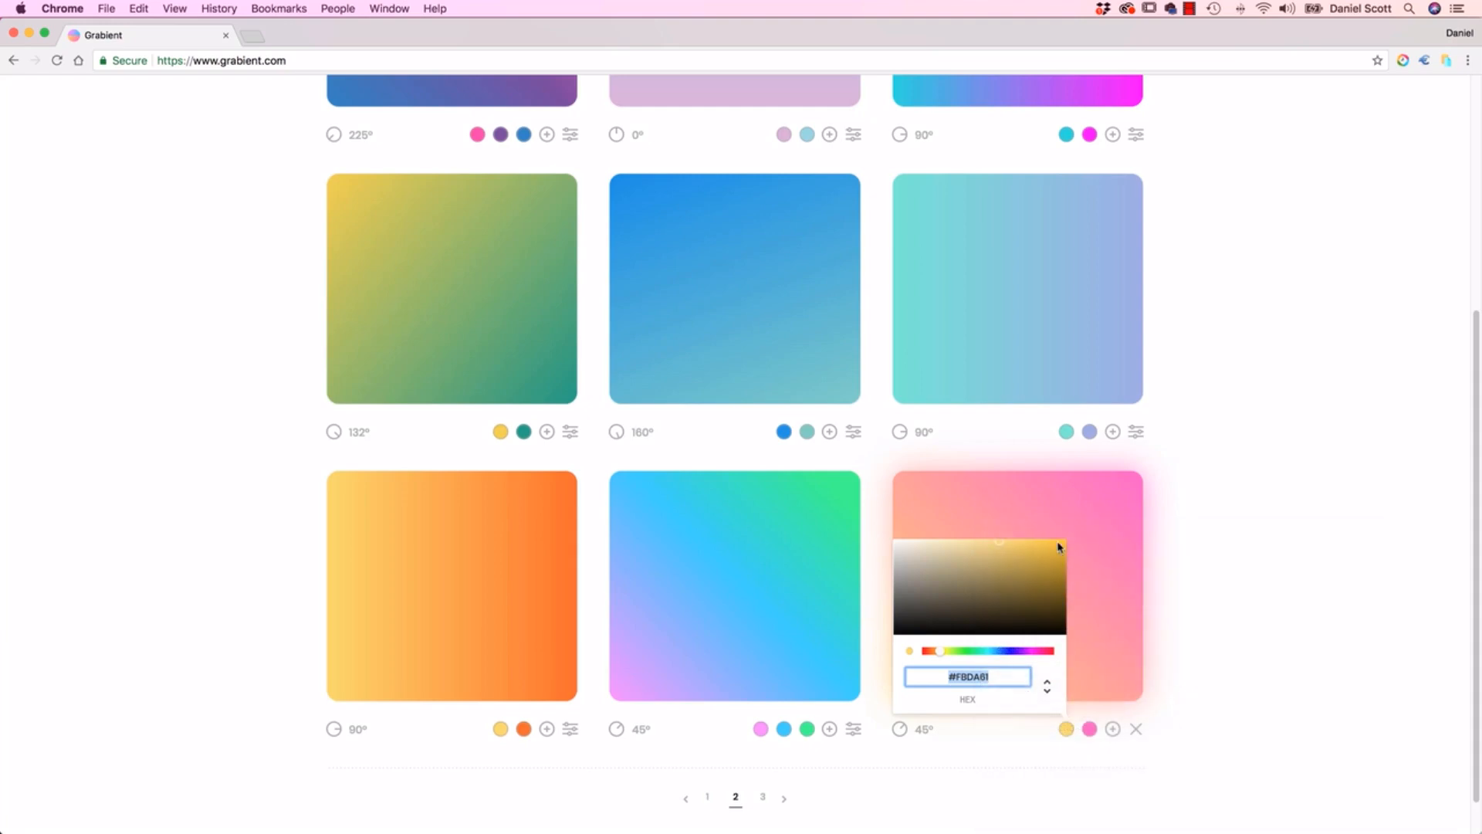
Step: Switch to Photoshop and set the blue start colour stop of the text's gradient to the copied yellow FBDA61, without the extra # sign
key(super+Tab)
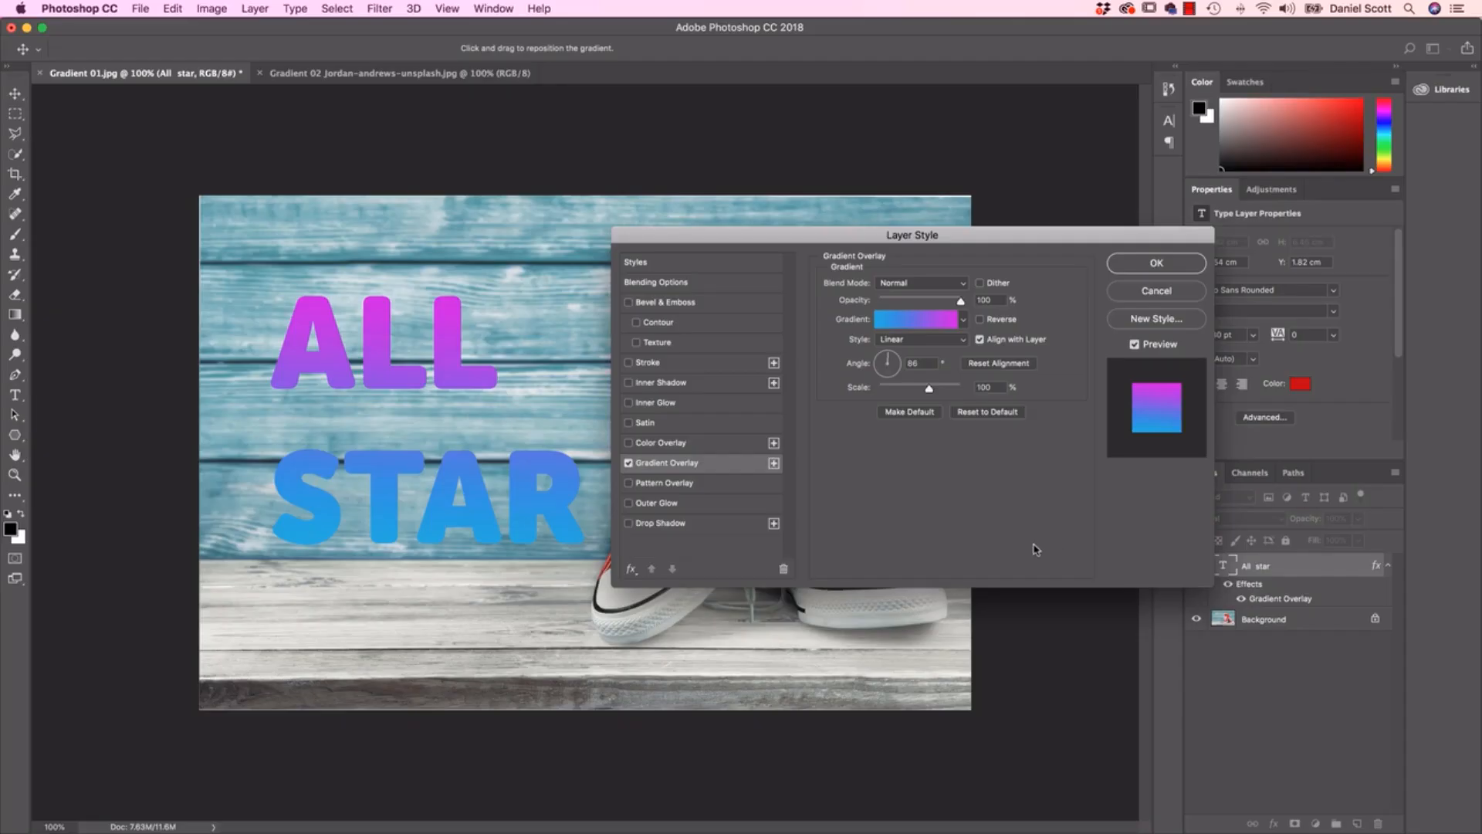
click(920, 324)
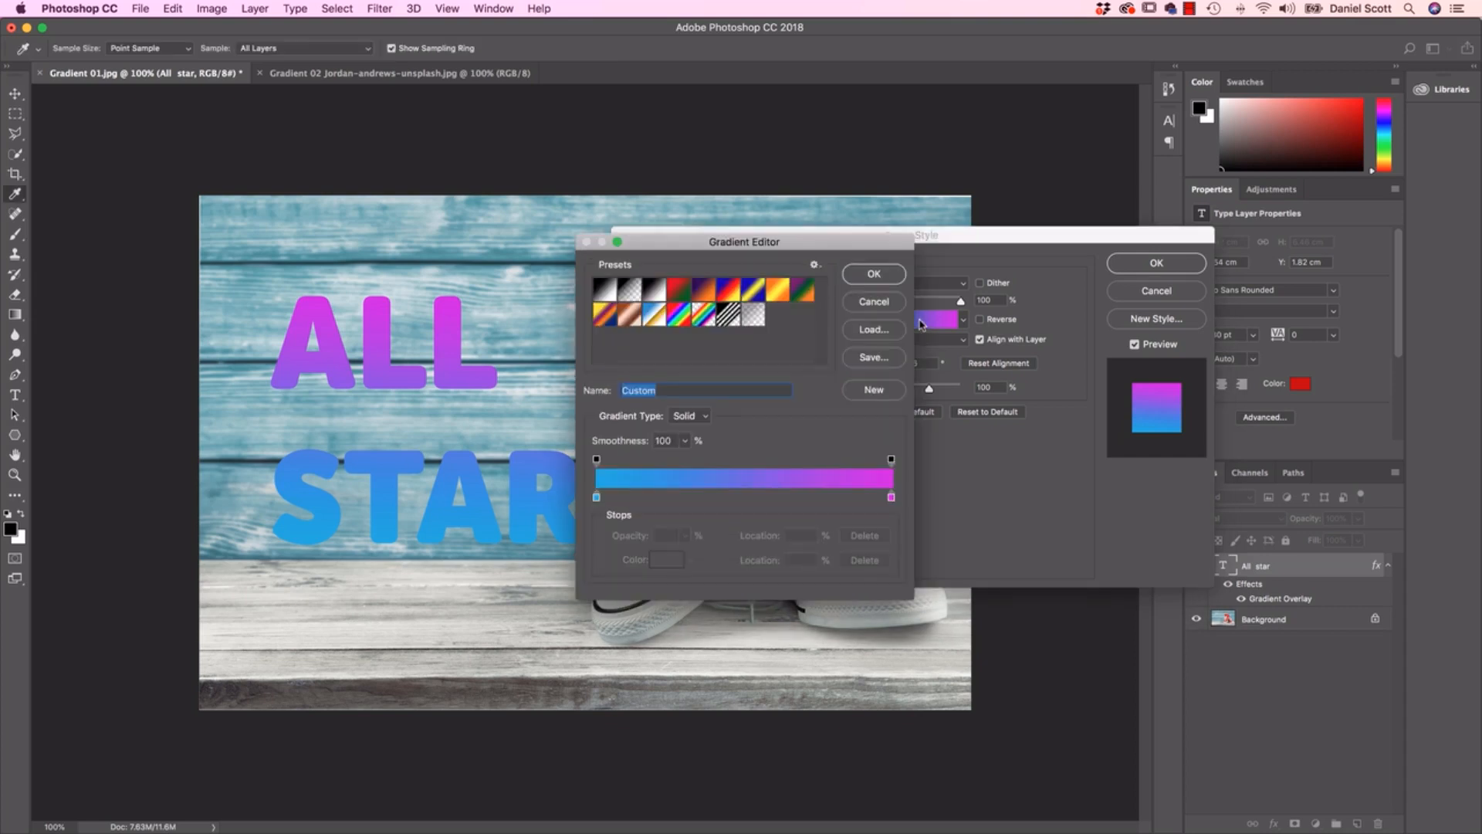
click(595, 497)
double_click(596, 498)
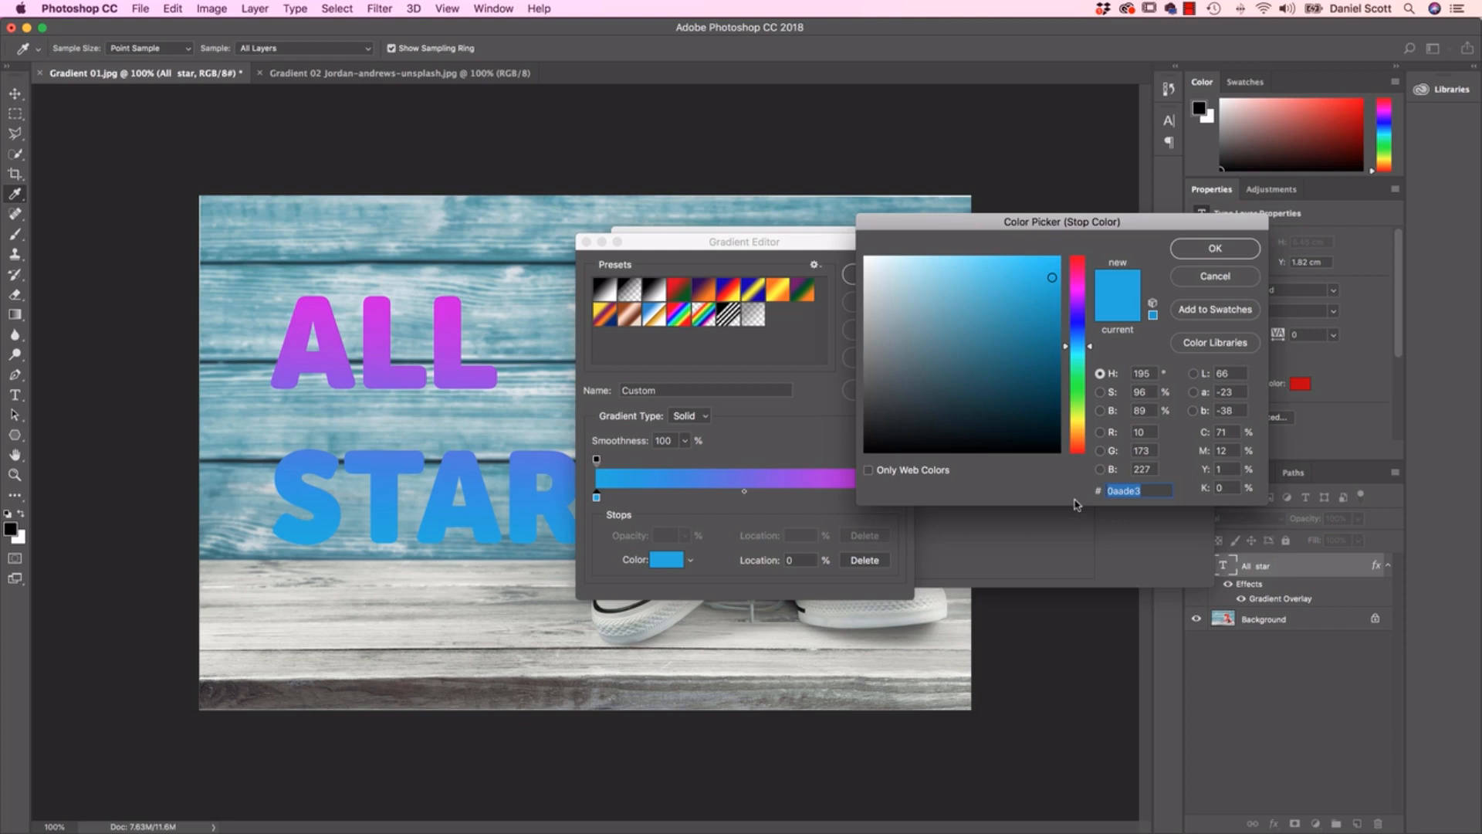
key(super+v)
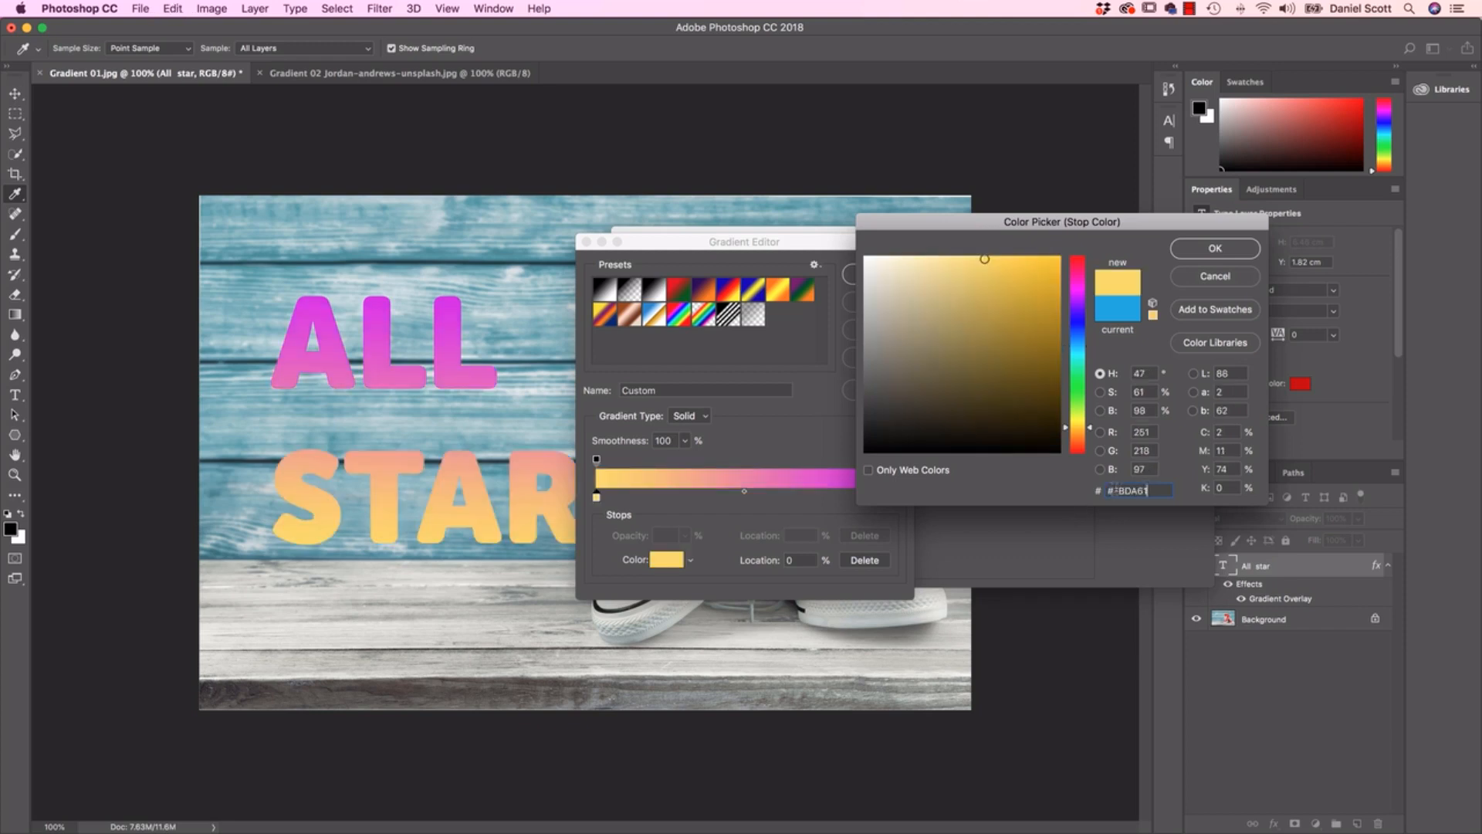
click(1113, 490)
key(BackSpace)
click(1203, 255)
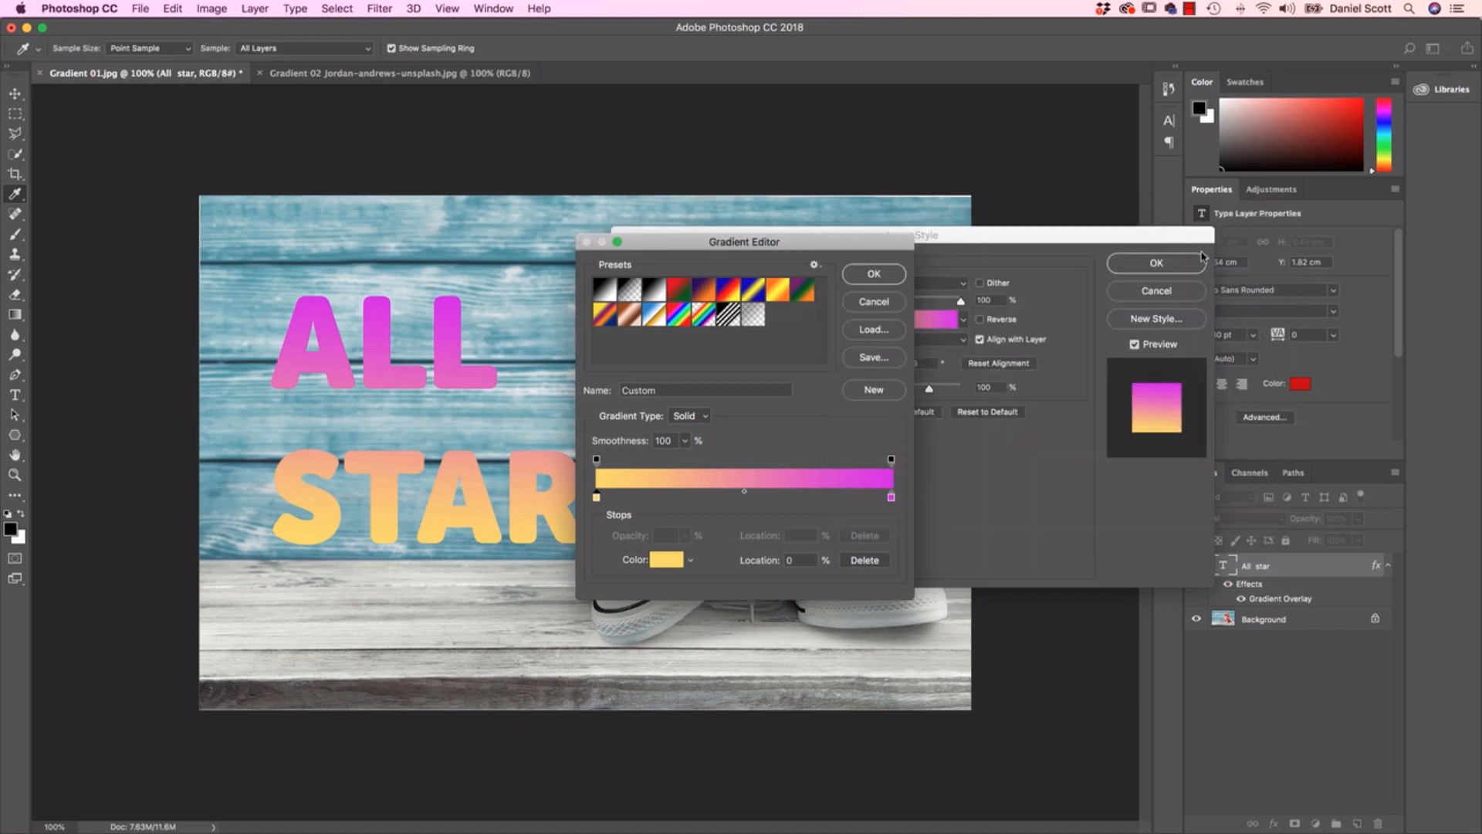
Step: Return to Grabient in Chrome and copy the hex code FF5ACD of the same gradient's pink colour
key(super+Tab)
click(1089, 728)
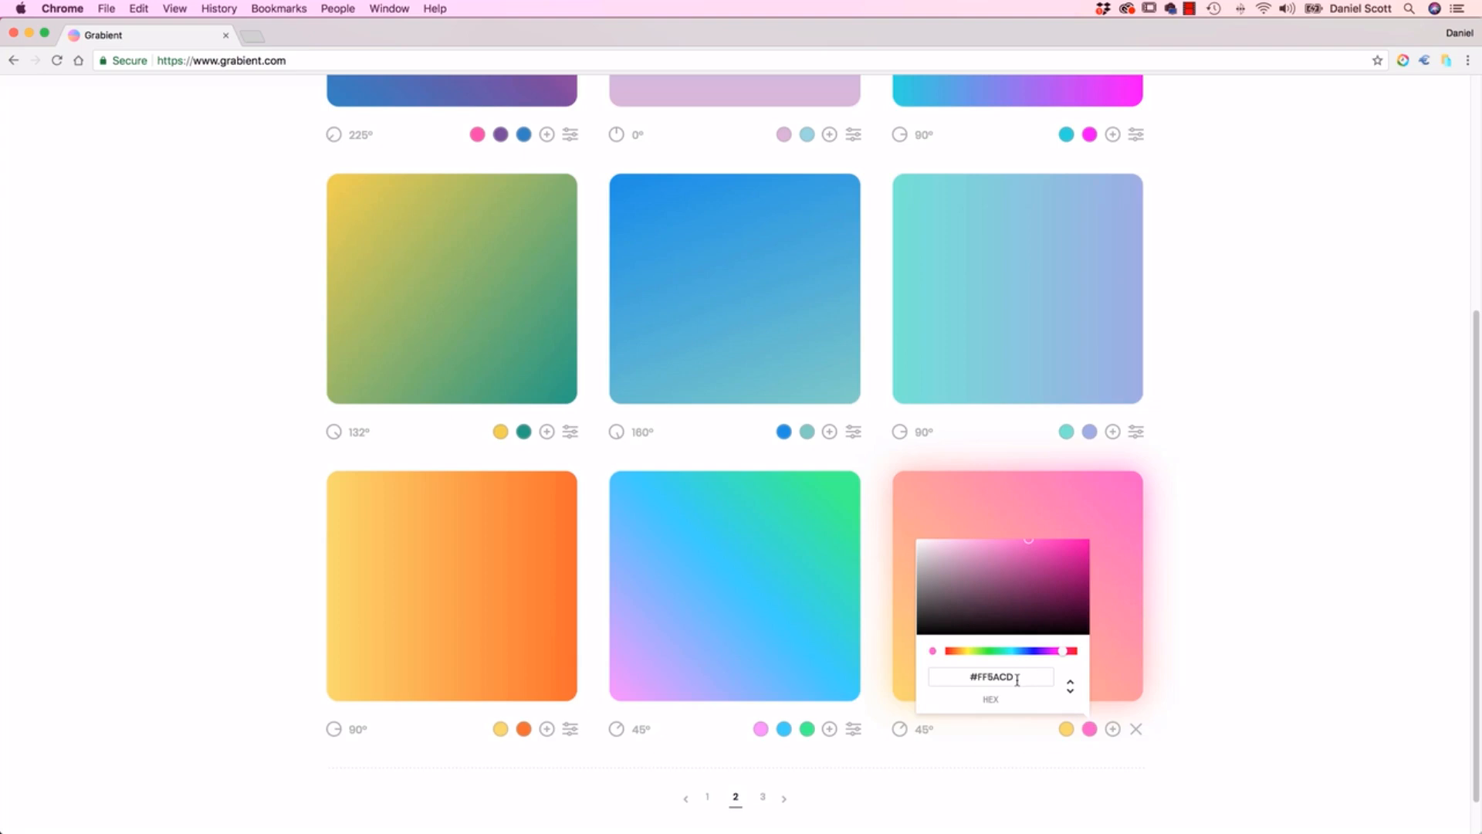
drag(1017, 679, 974, 679)
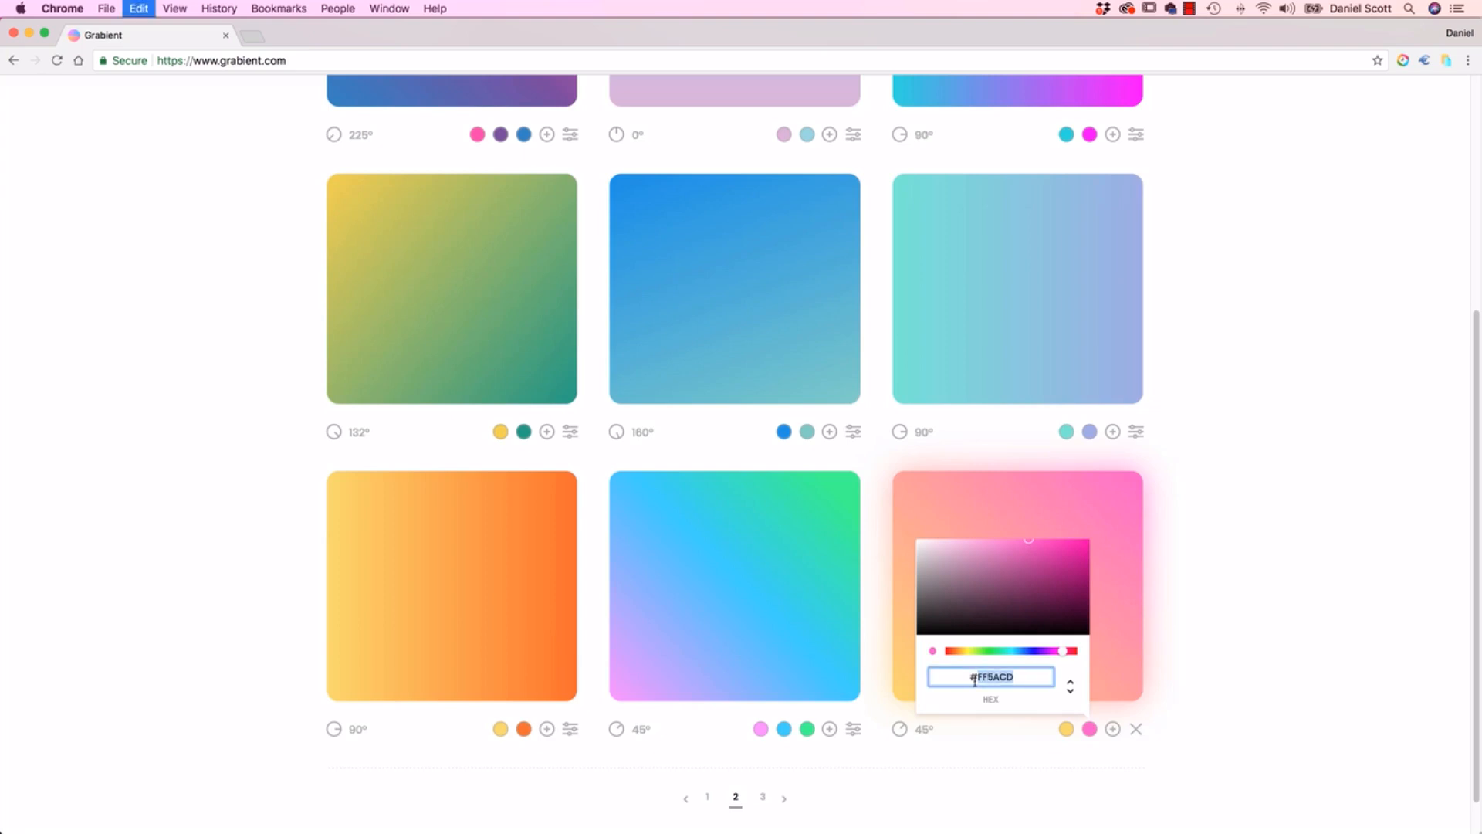
Step: Back in Photoshop, set the gradient's magenta end stop to the copied pink FF5ACD and accept the gradient and layer style
key(super+Tab)
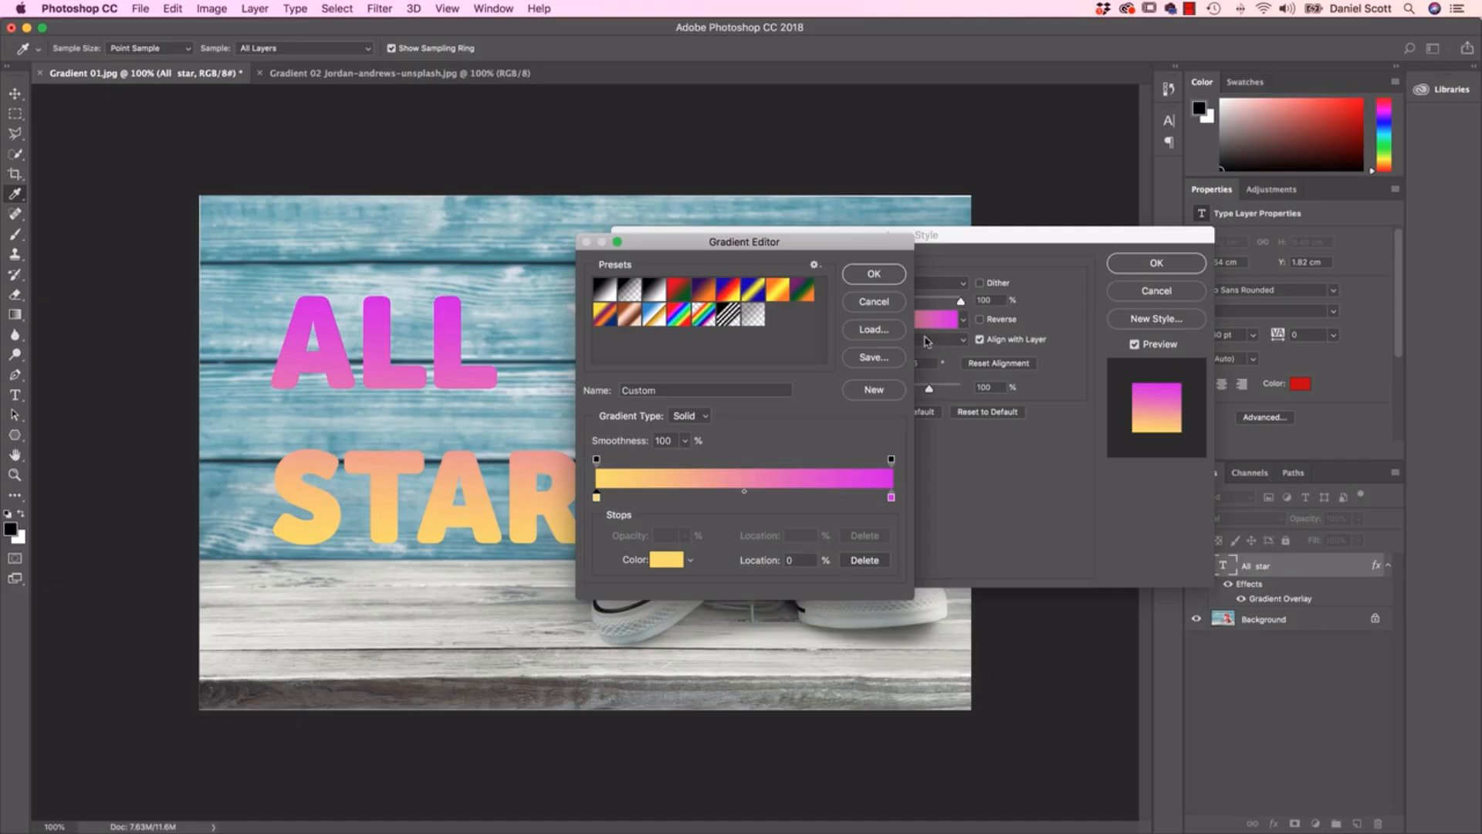
double_click(891, 498)
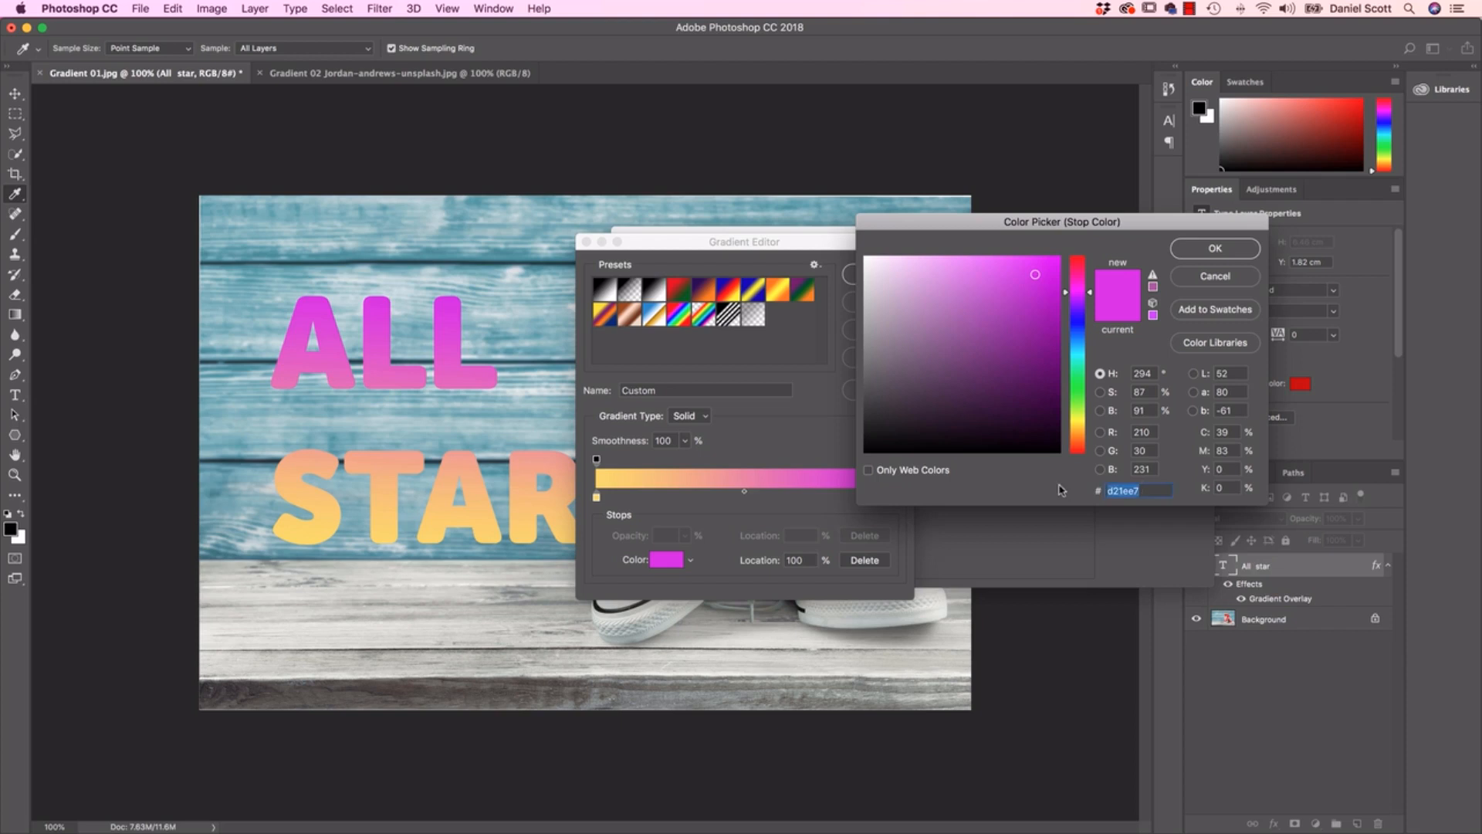
key(super+v)
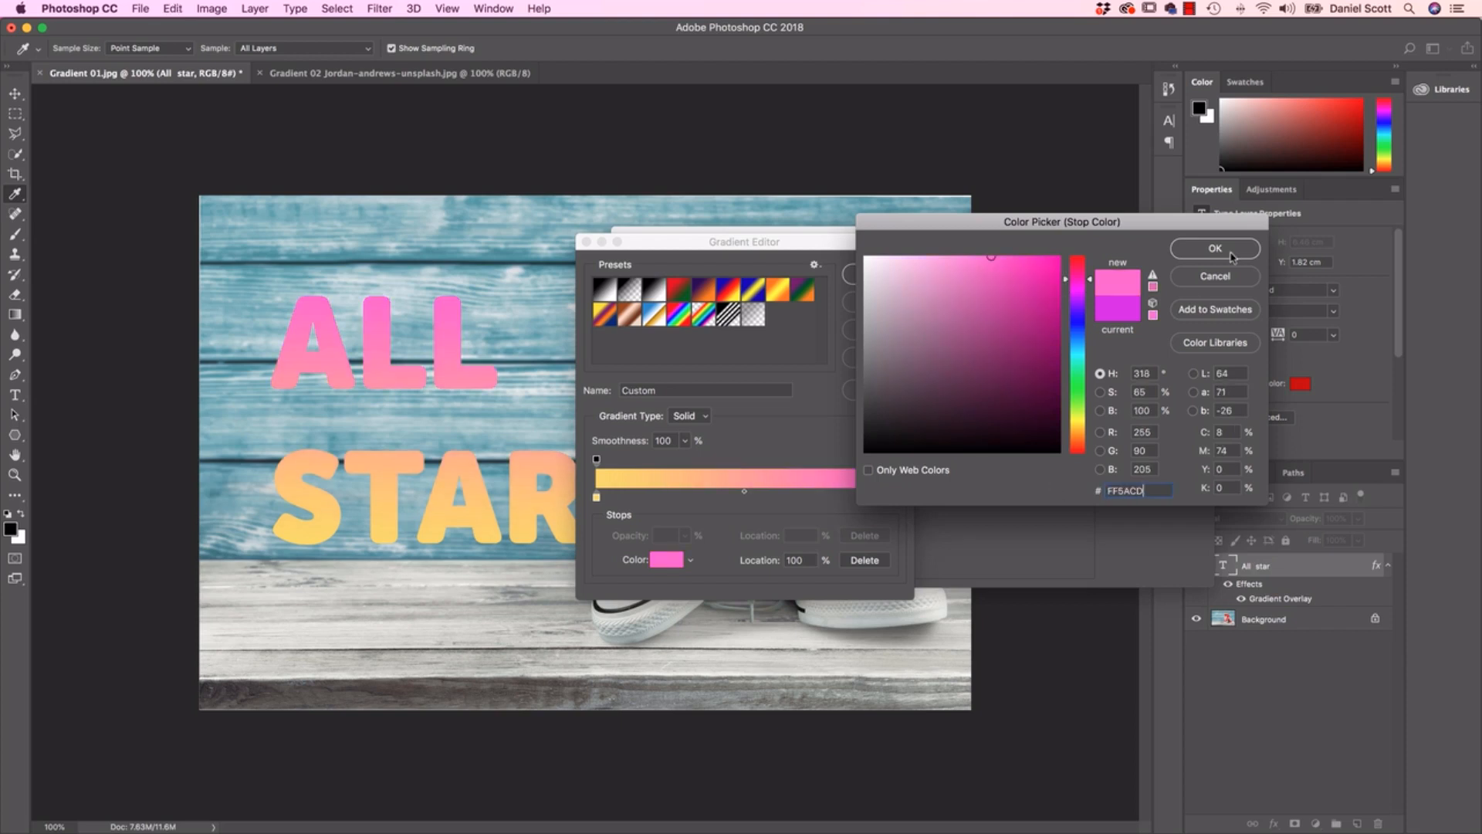
click(1228, 251)
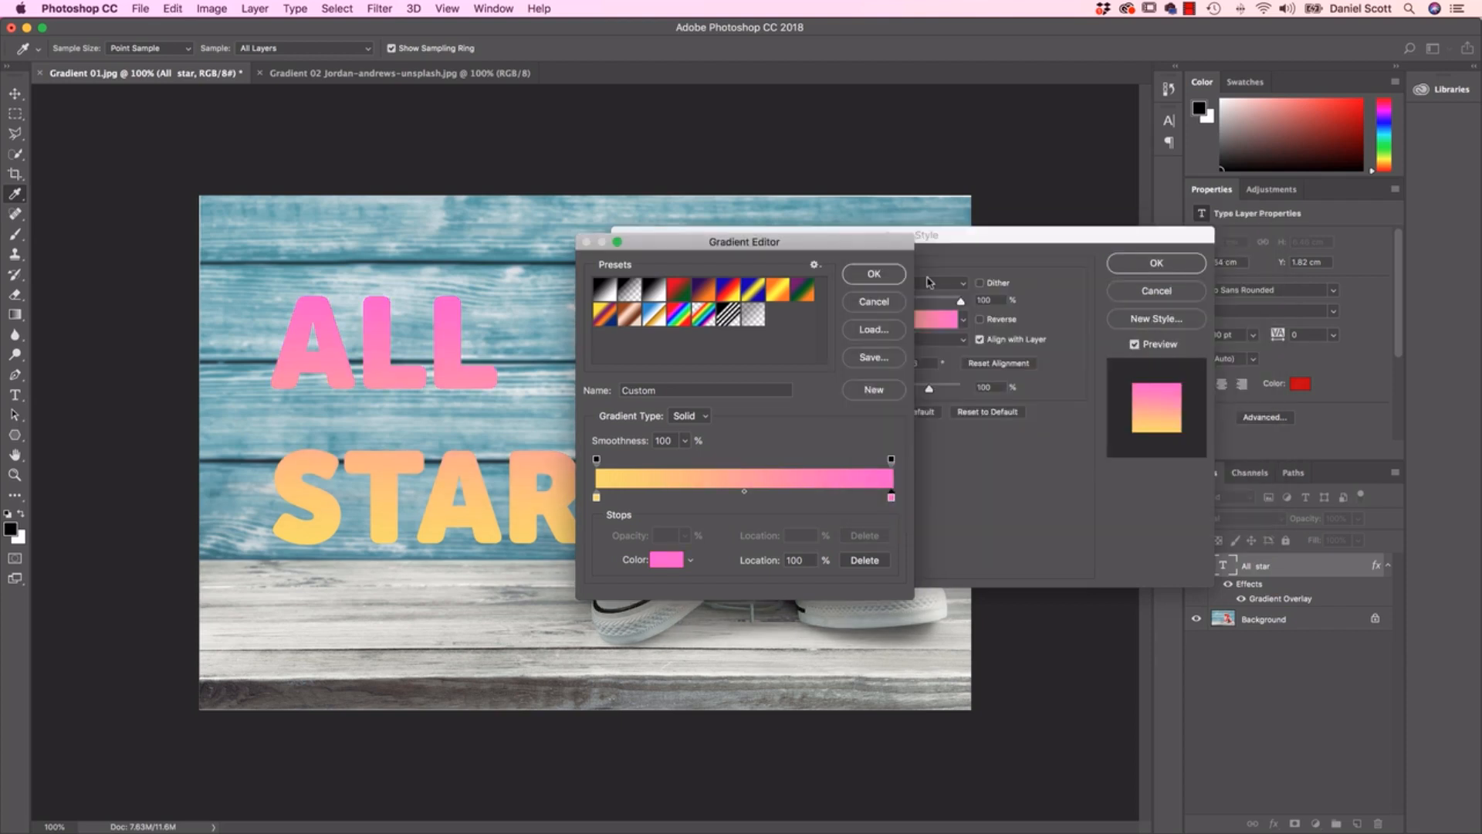
click(888, 280)
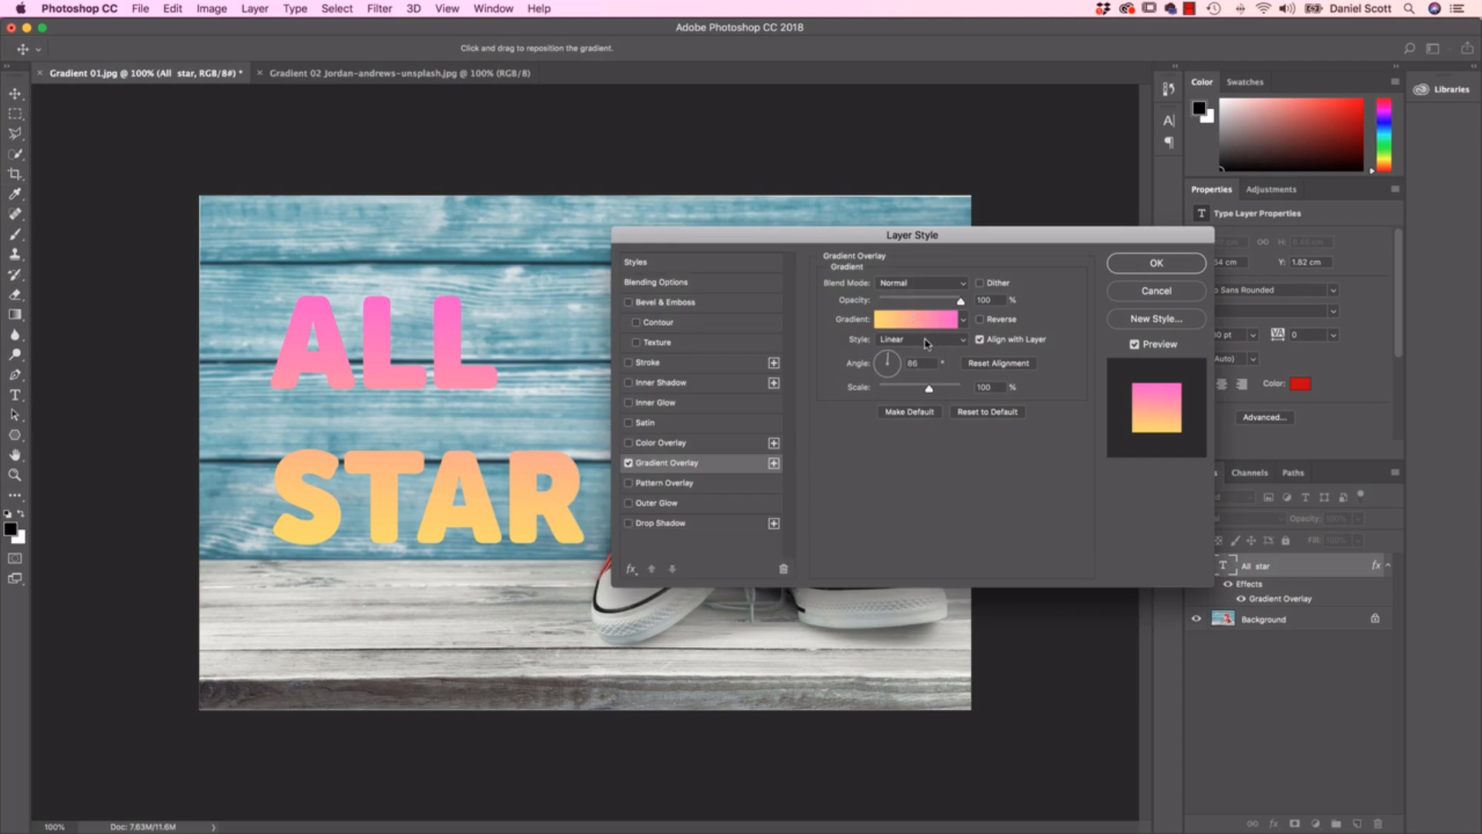
click(1150, 264)
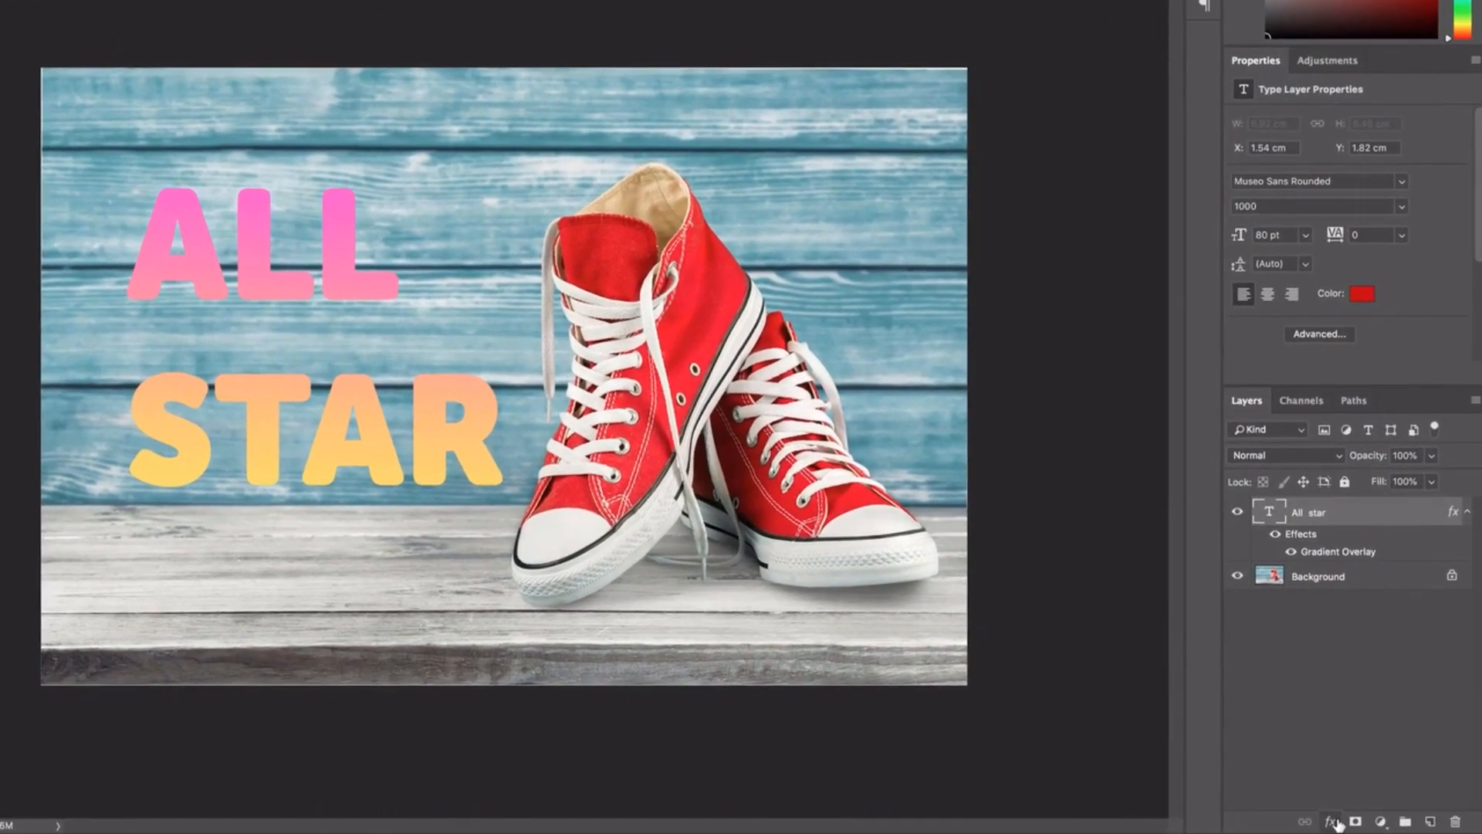
click(1333, 821)
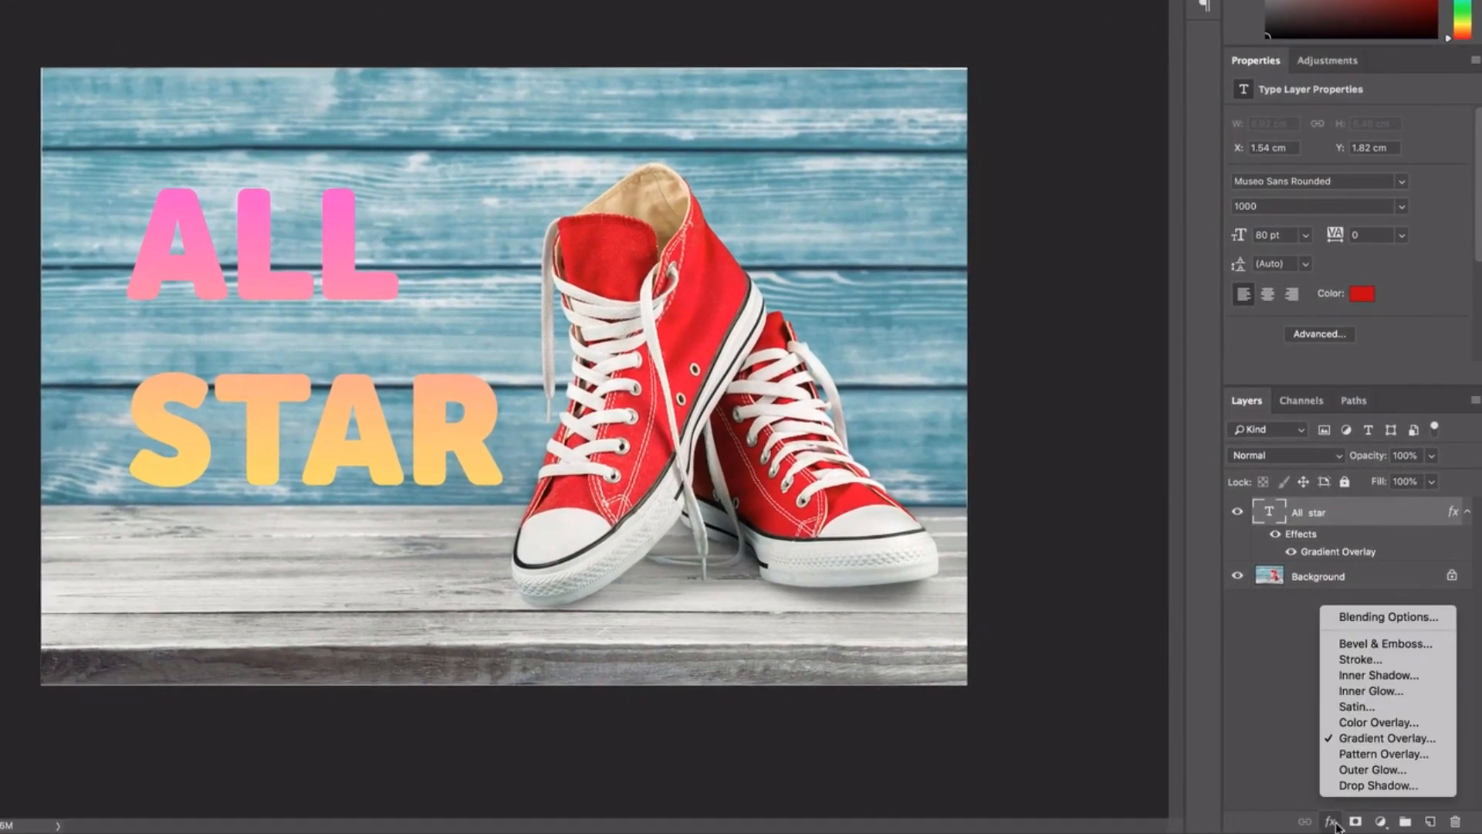
click(1289, 692)
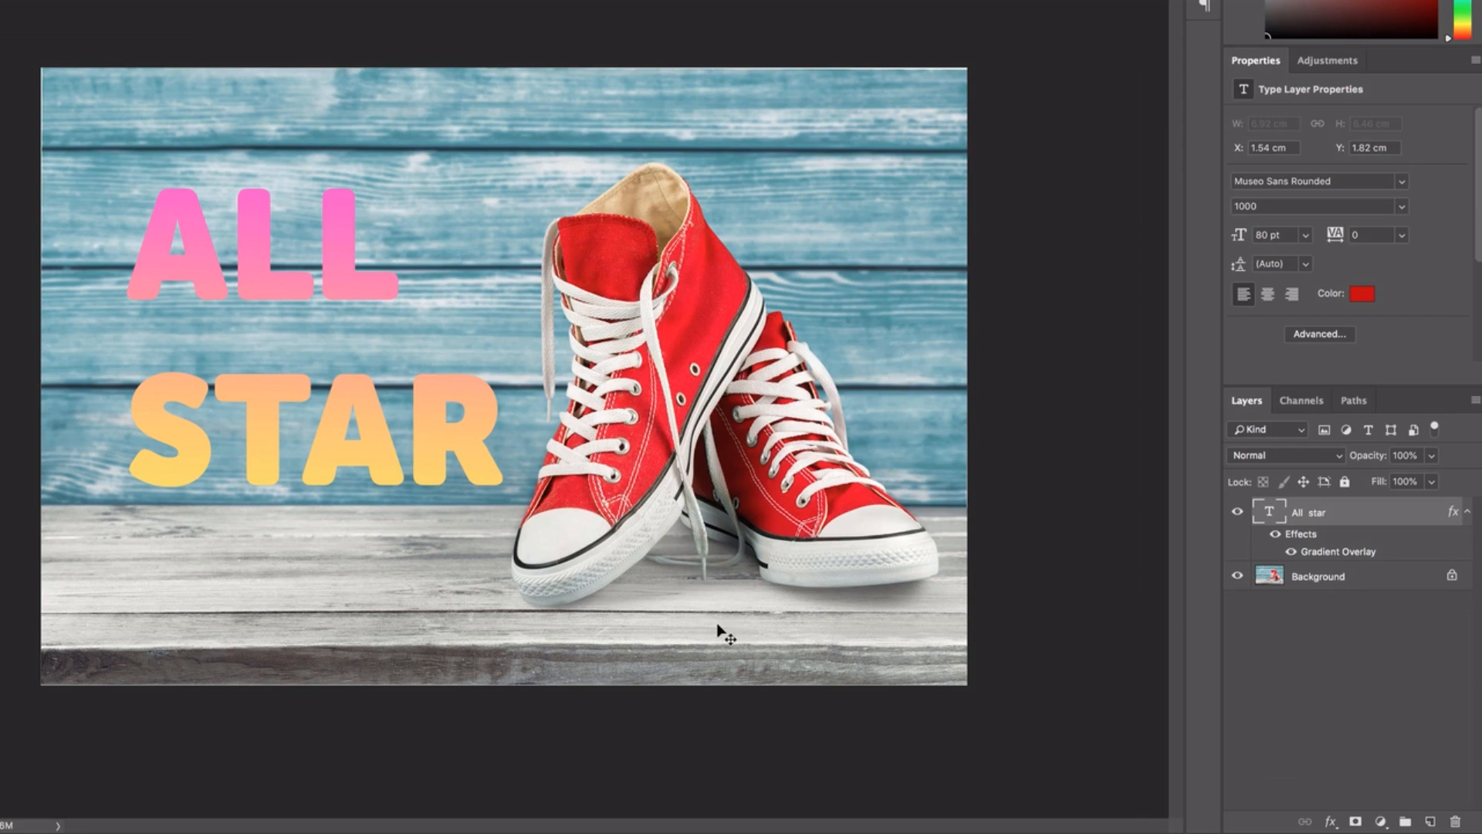
Step: Convert the locked Background layer into a regular layer named Shoes
click(1321, 578)
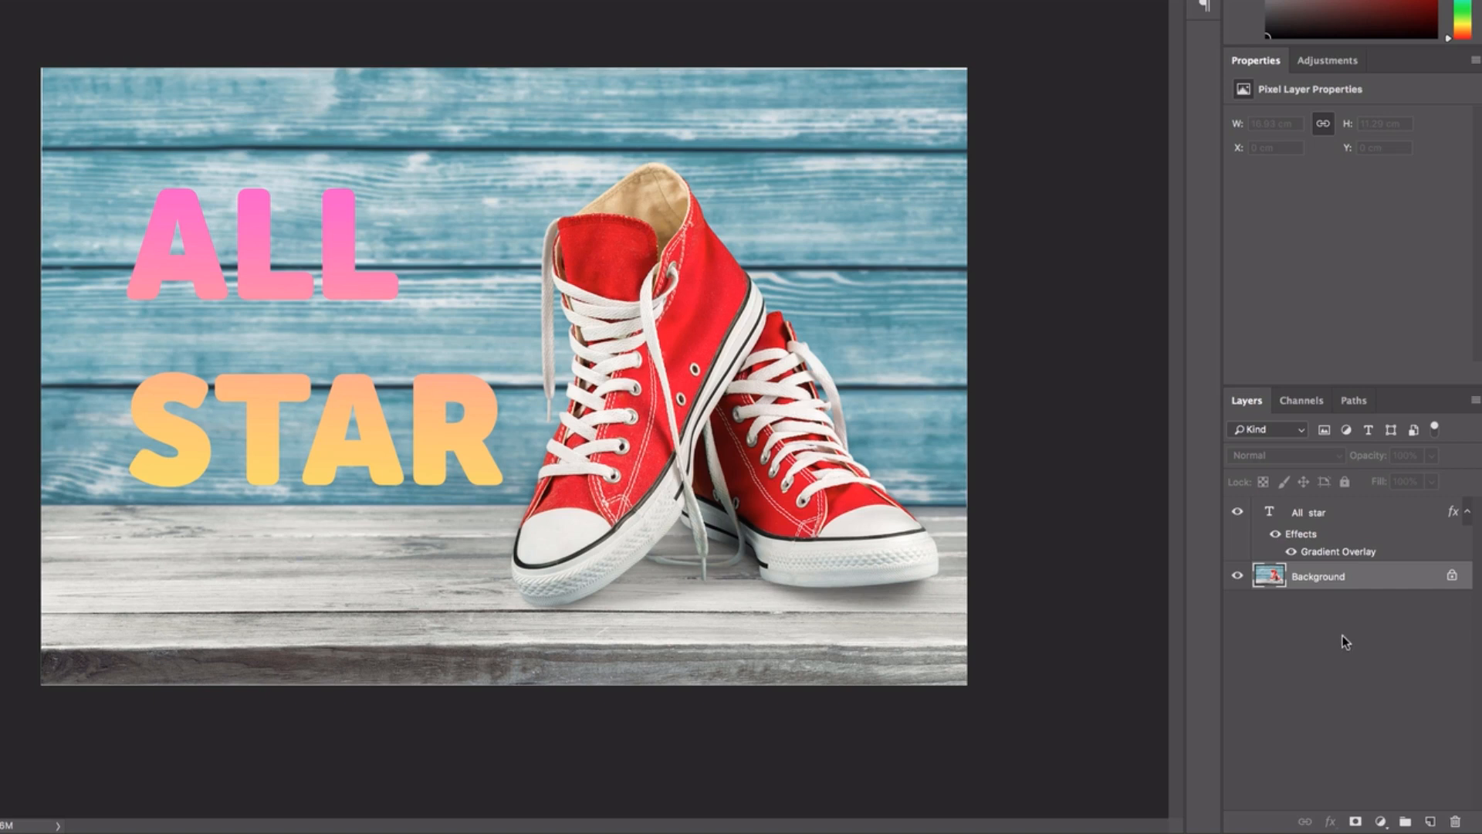
double_click(1328, 581)
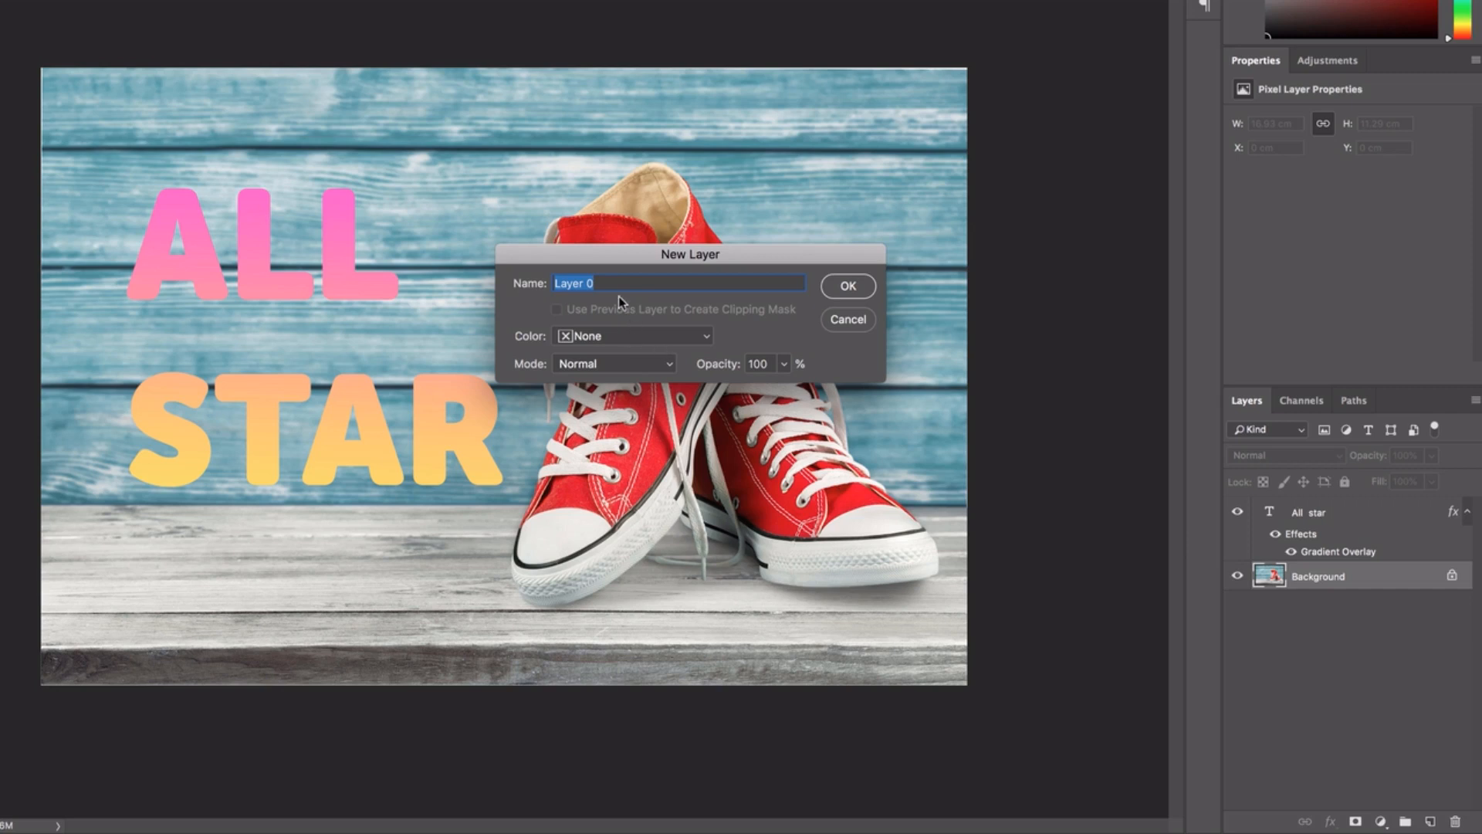
text(Shoes)
key(Return)
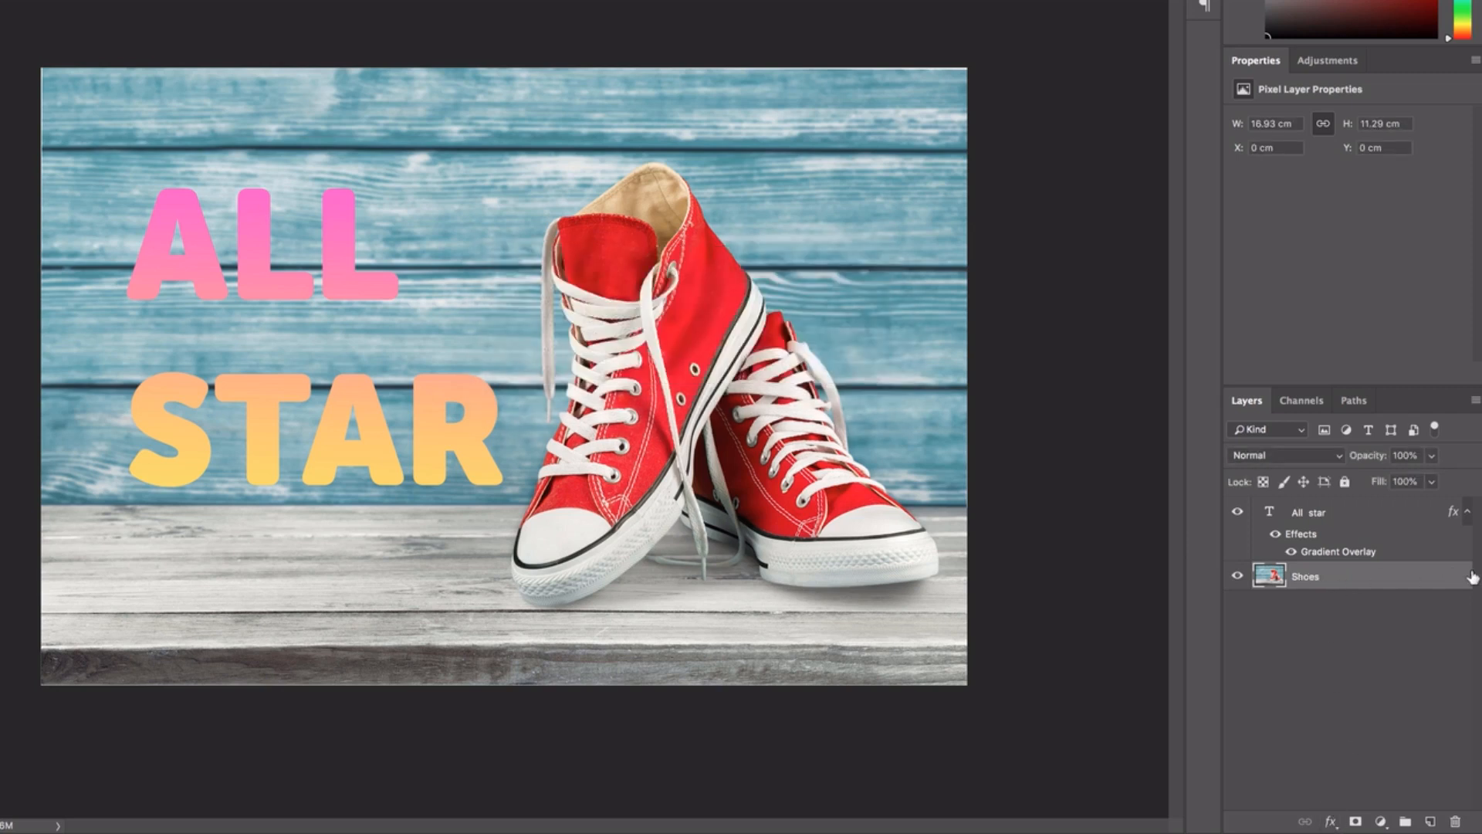
Step: Add a Gradient Overlay effect to the Shoes layer and move the Layer Style dialog lower over the image
click(1331, 823)
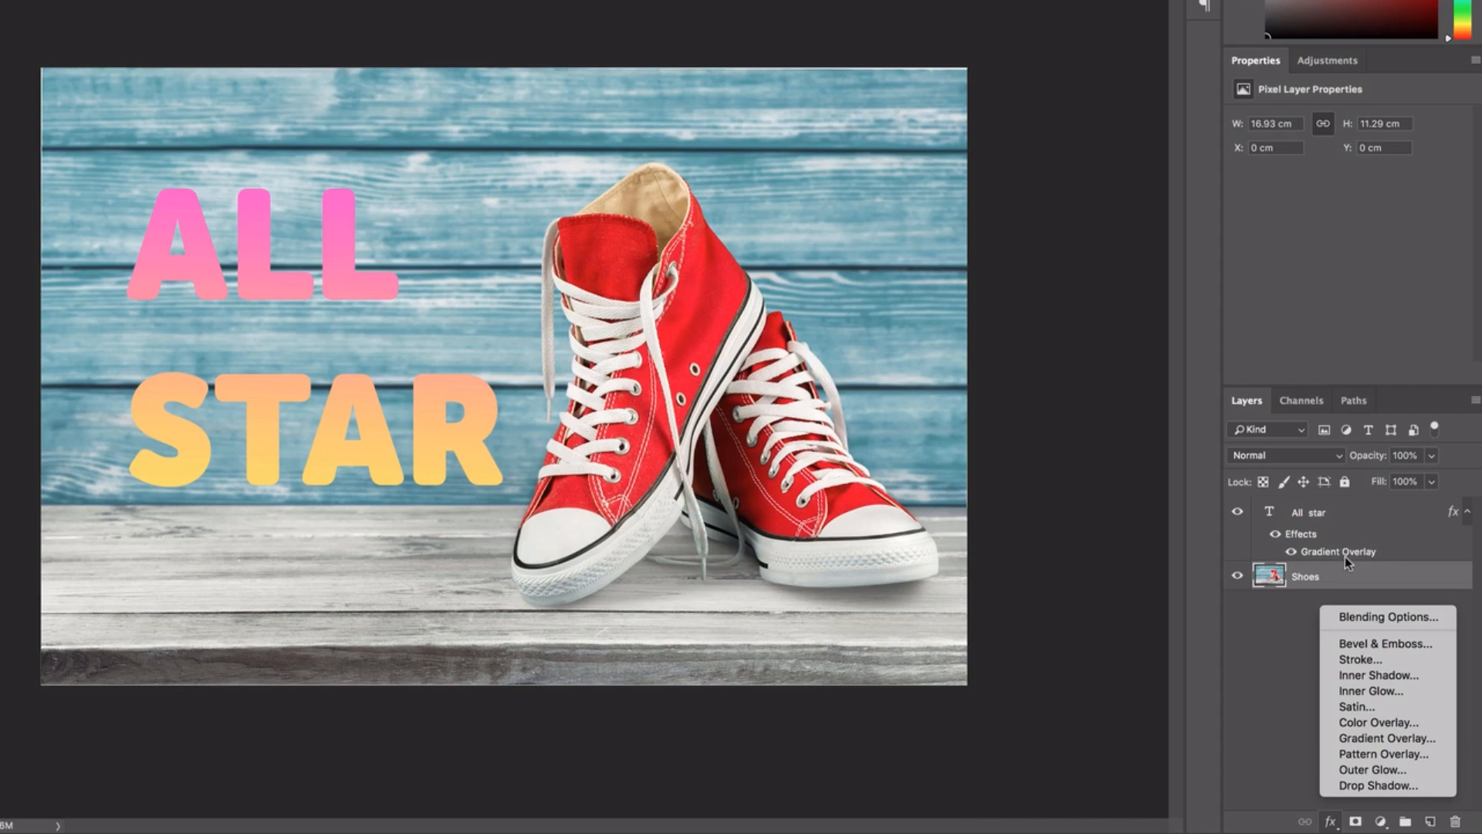
click(1363, 738)
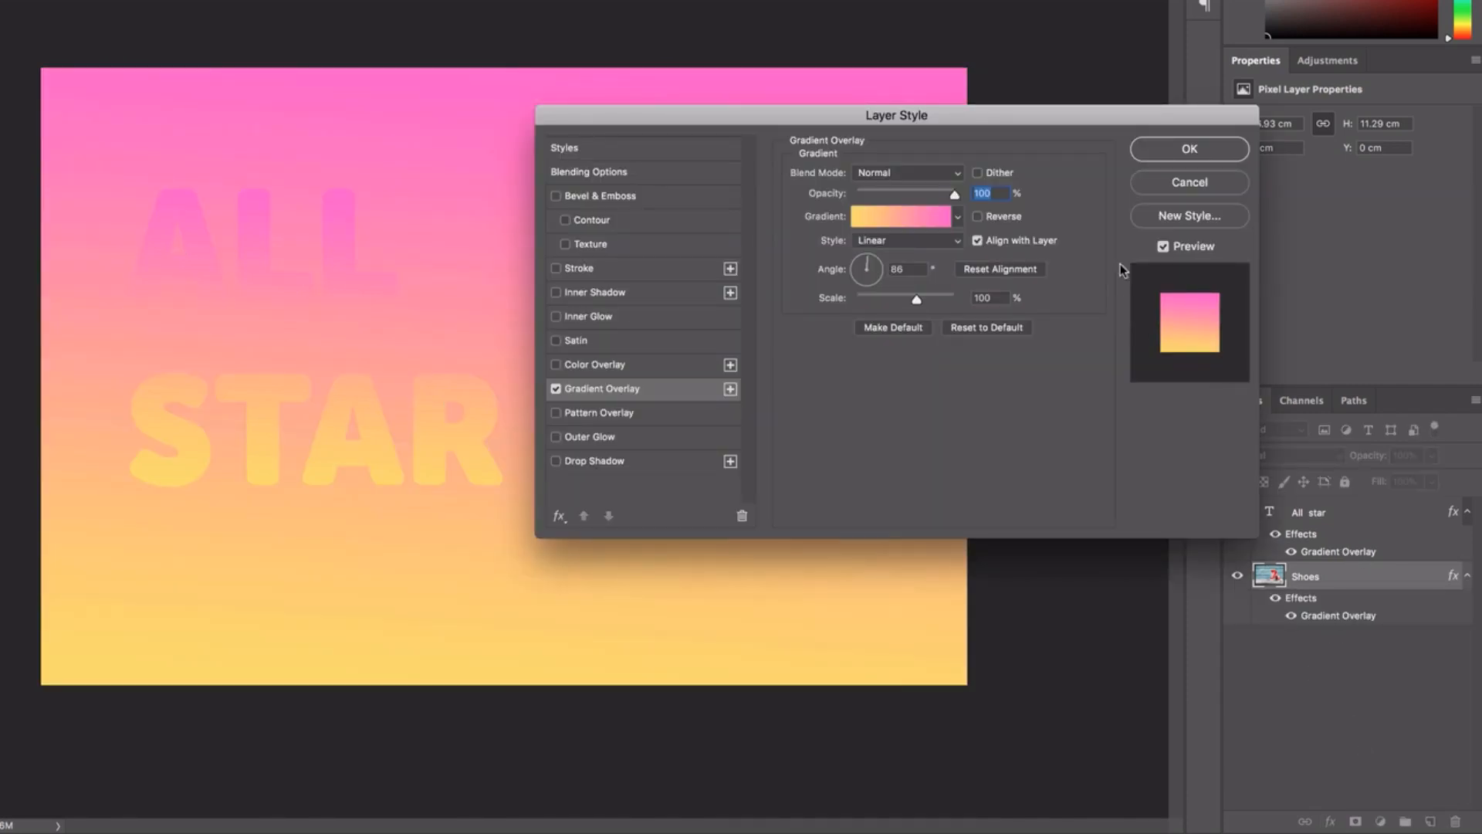
drag(1135, 123, 1164, 248)
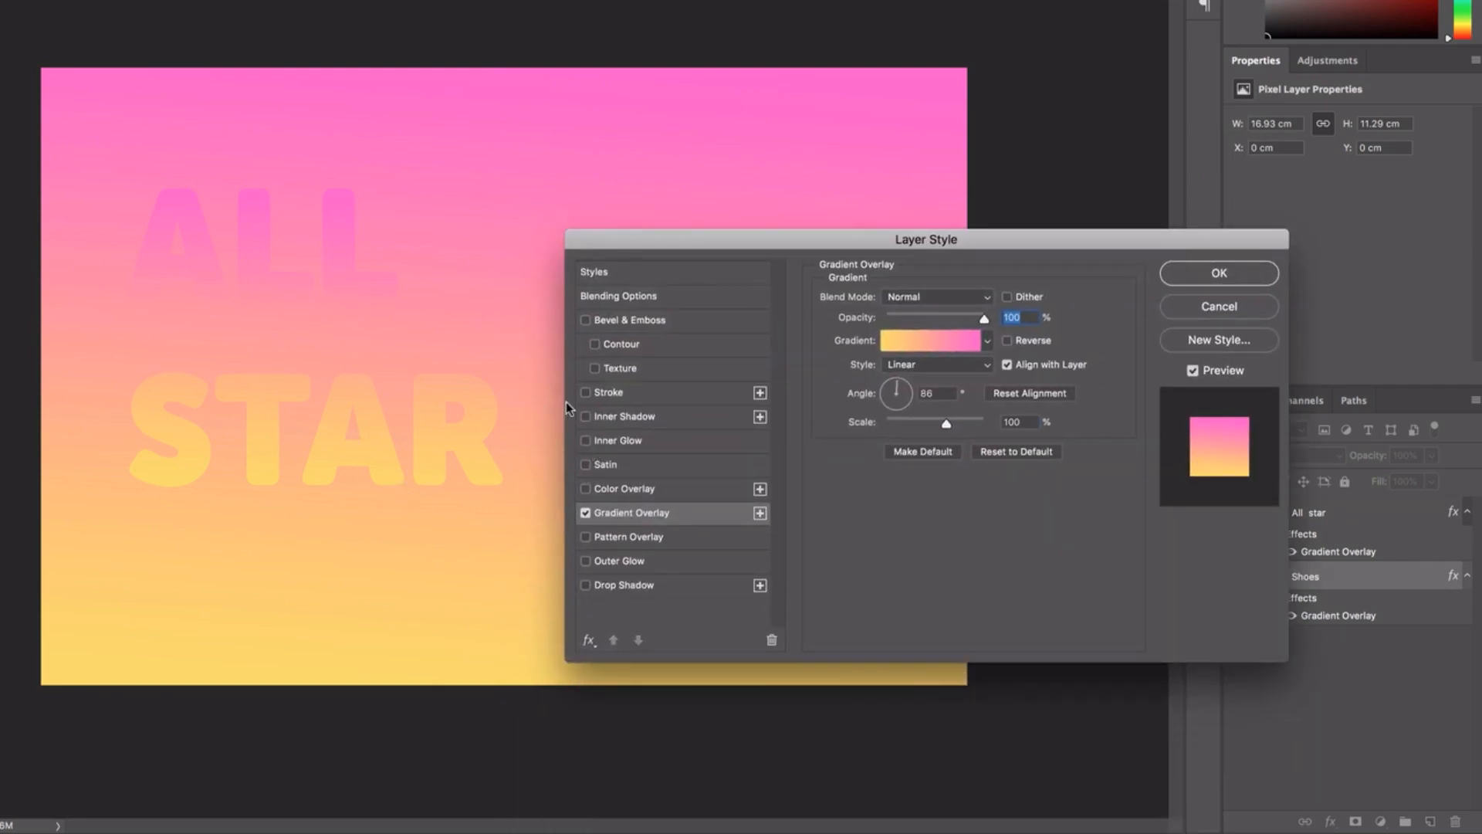
Step: Try the Darken blend mode on the Shoes layer's gradient overlay with the shoe uncovered, and set the mode to Multiply
click(951, 299)
click(911, 318)
click(908, 304)
click(913, 319)
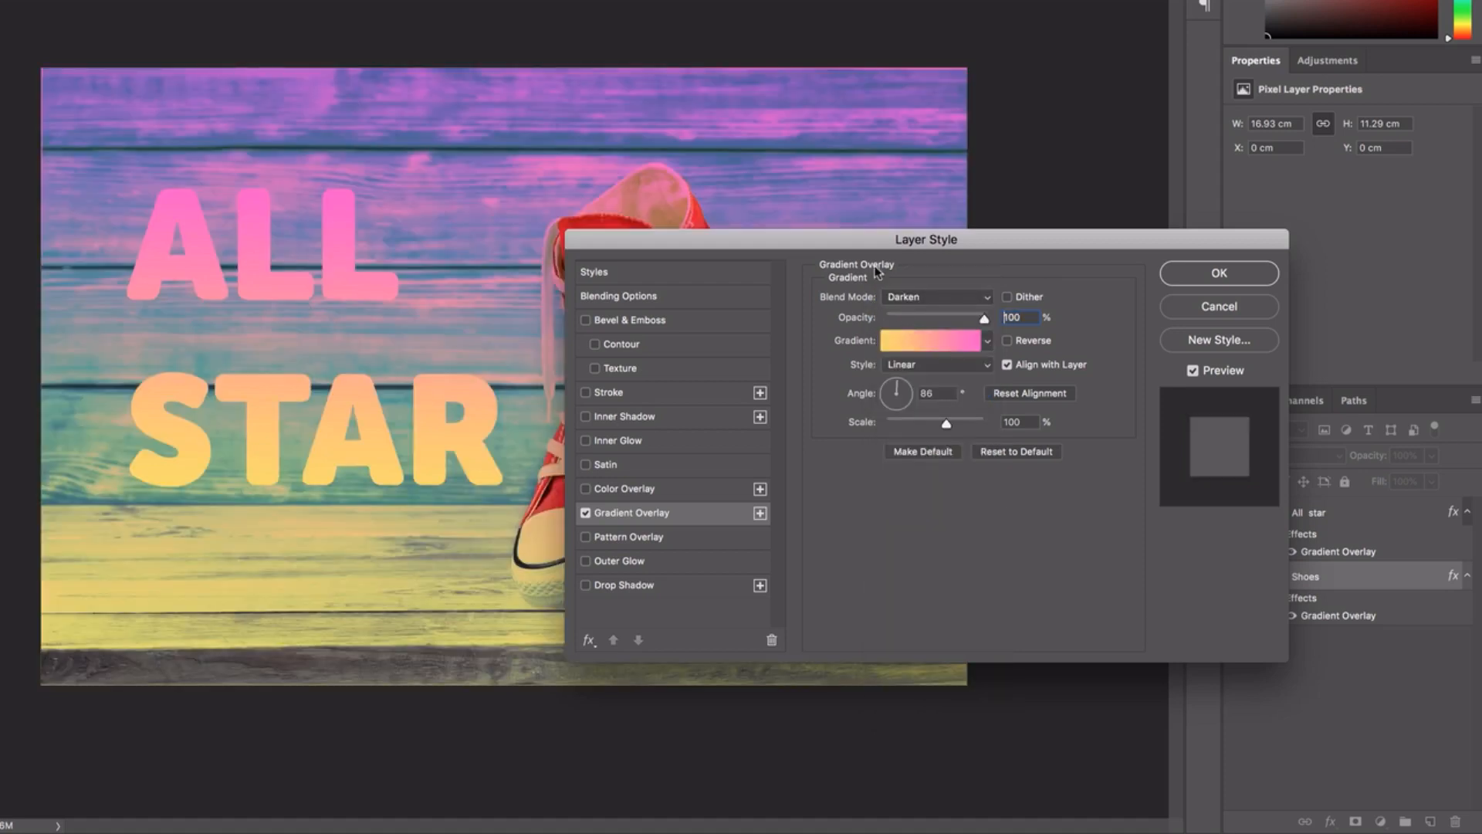
drag(847, 244, 992, 251)
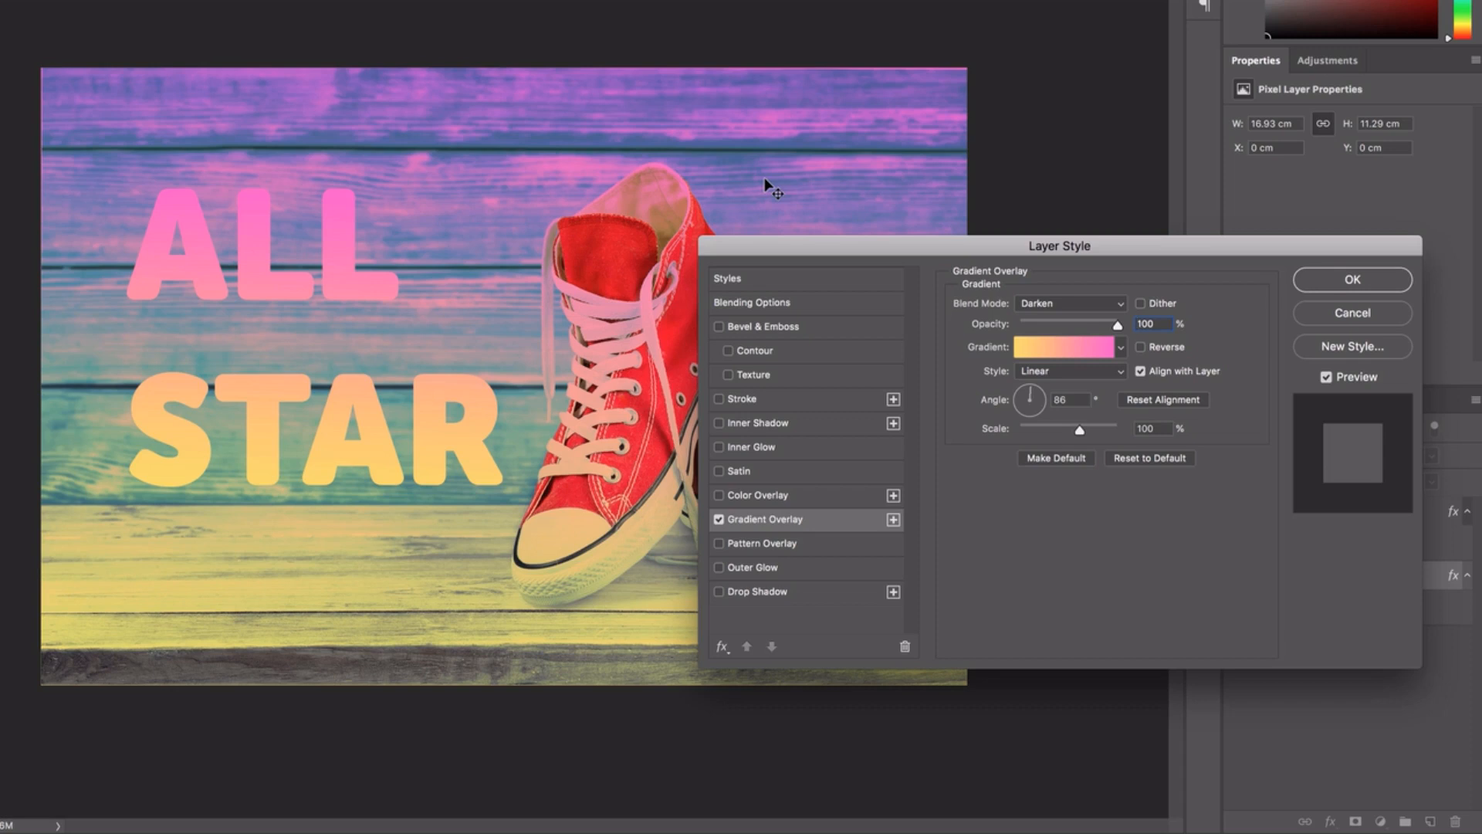
click(1074, 303)
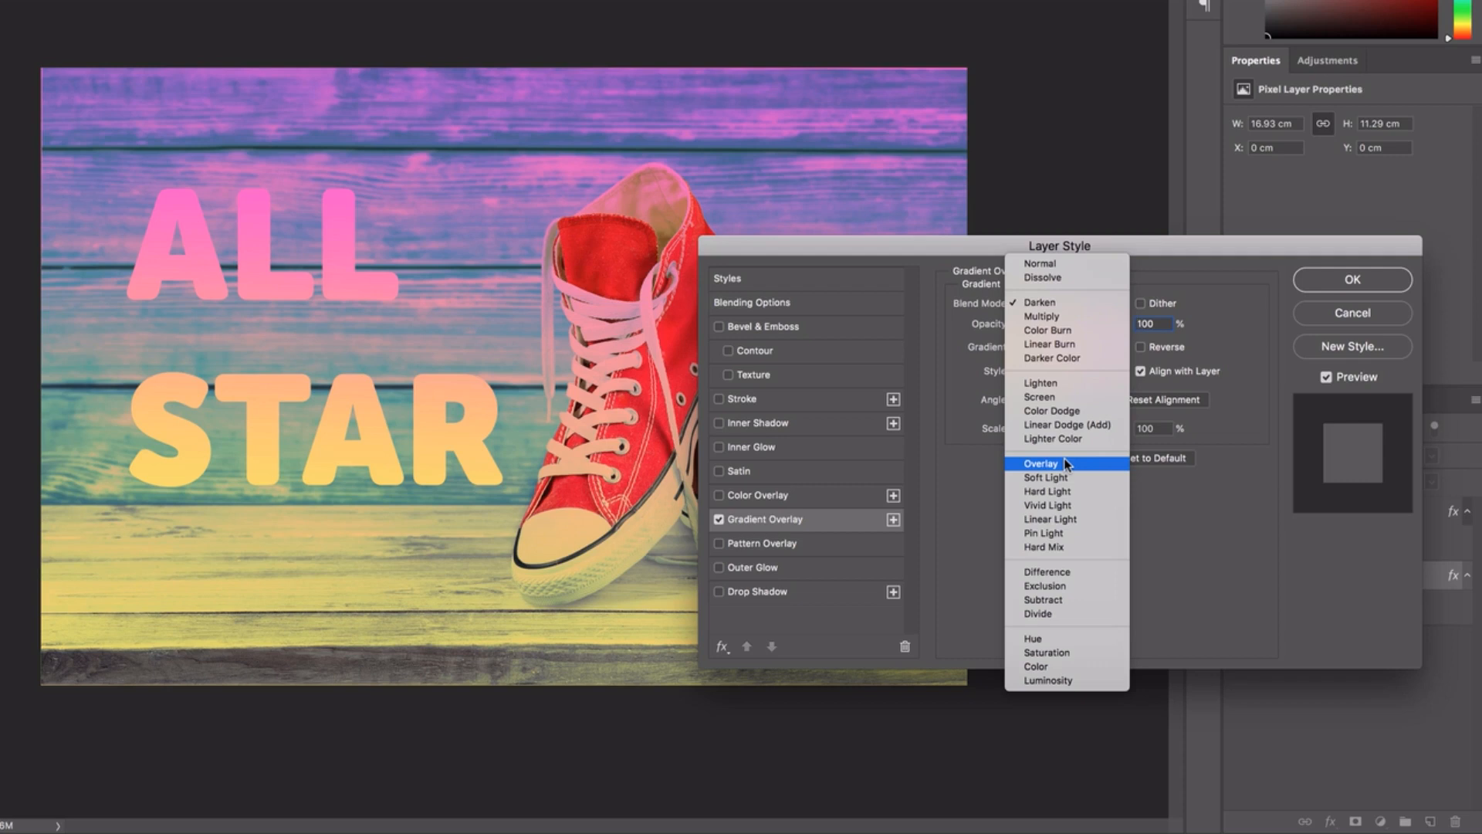
click(1051, 316)
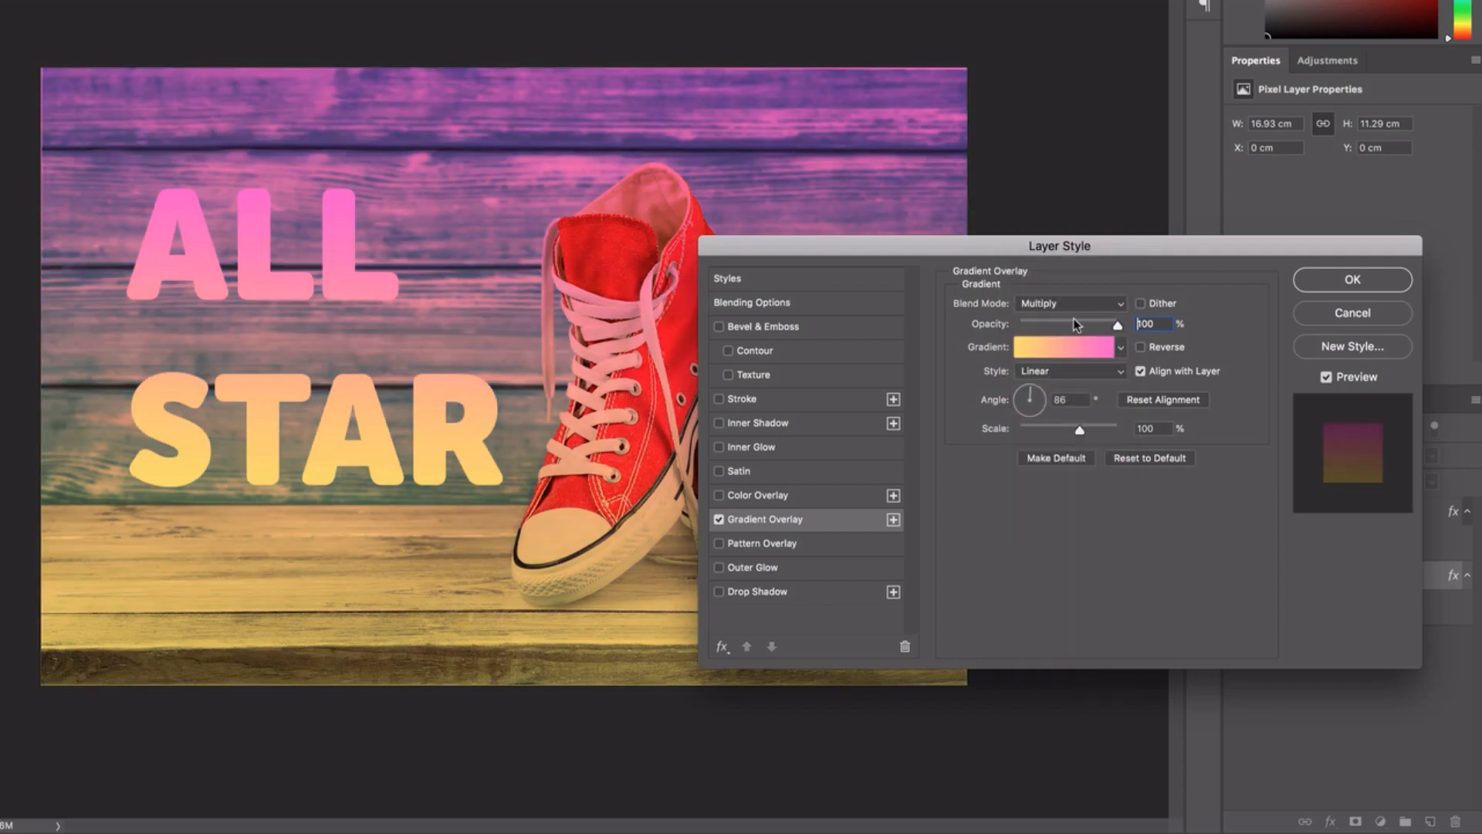
Step: Move the Layer Style dialog clear of the shoes, try 57% opacity on the gradient overlay, and restore it to 100%
drag(1083, 252, 1150, 44)
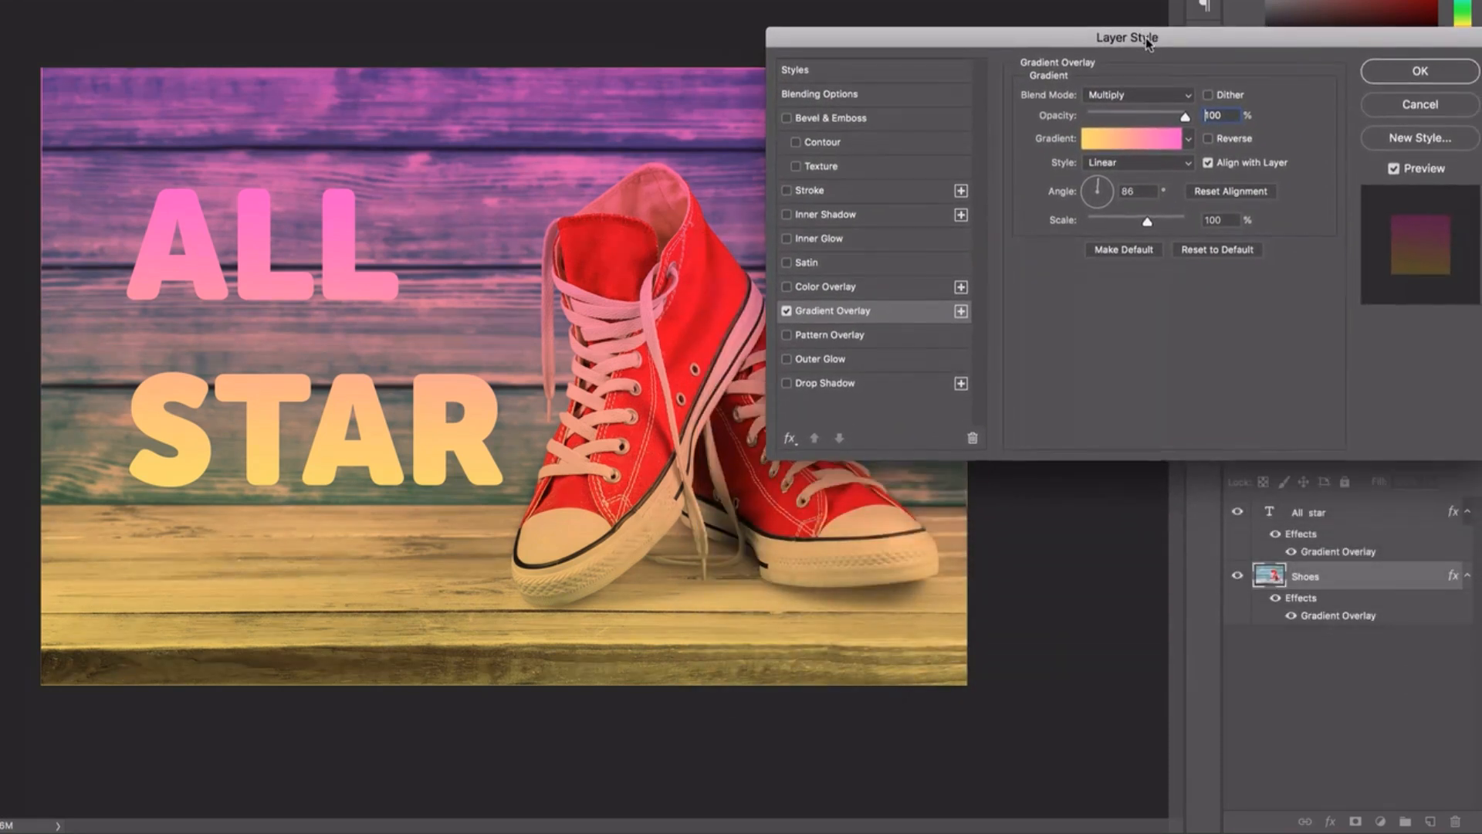
click(1187, 139)
click(1187, 139)
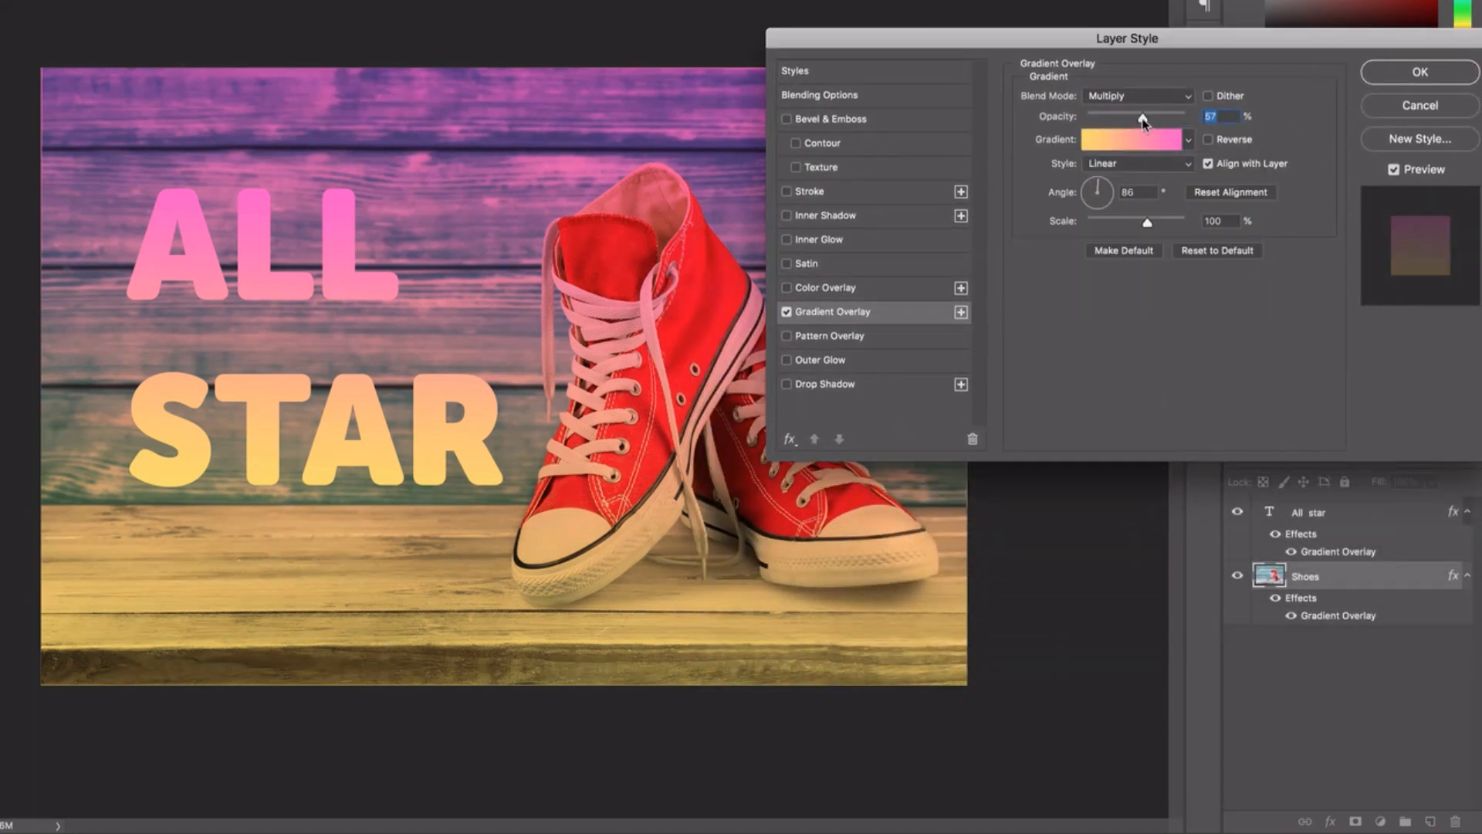
click(1141, 95)
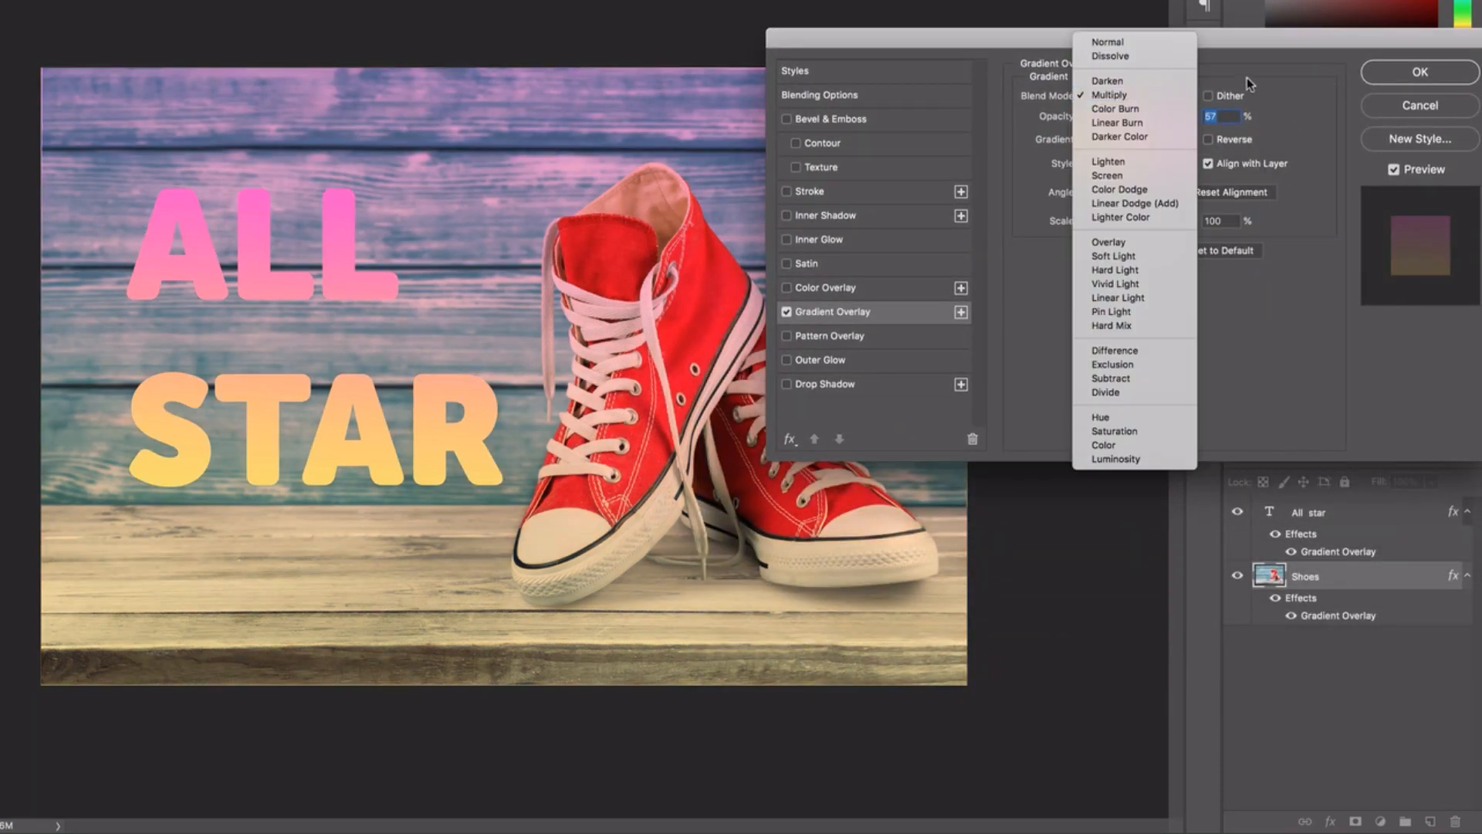
click(1248, 78)
drag(1143, 118, 1214, 118)
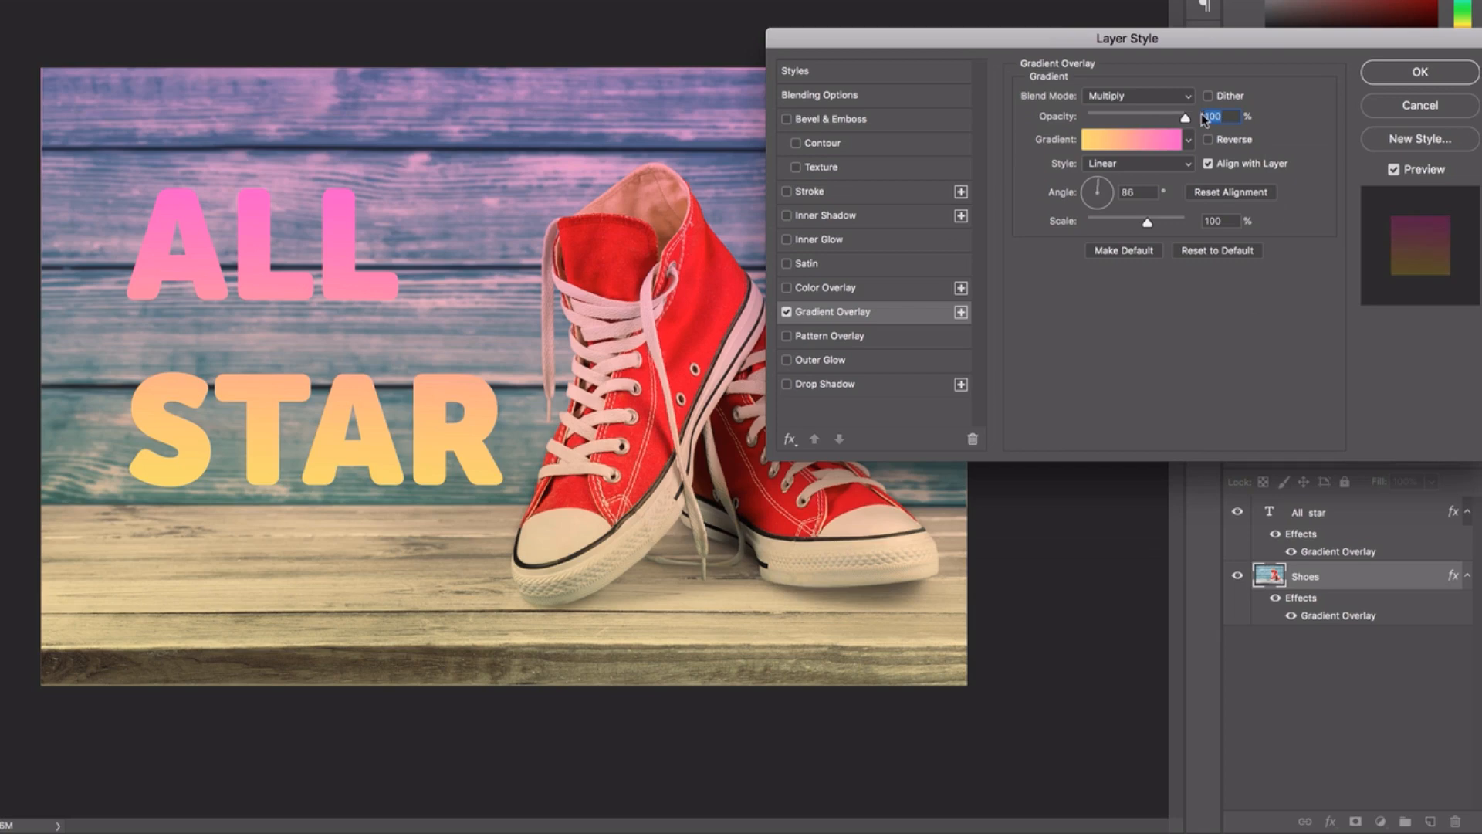
Step: Try the Color Burn, Linear Burn and Darker Color blend modes on the Shoes layer's gradient overlay
click(1119, 96)
click(1138, 106)
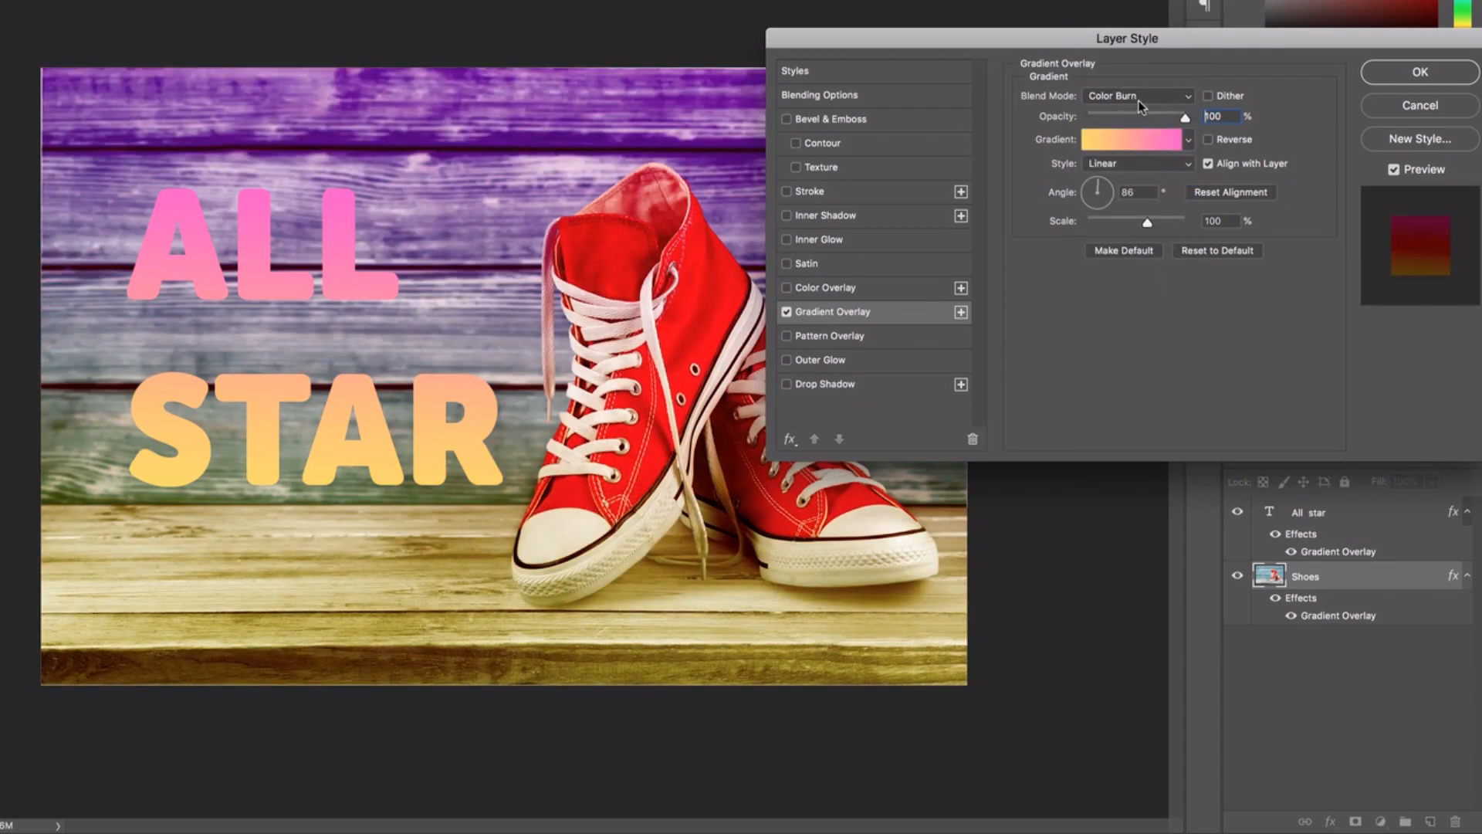
click(1138, 100)
click(1138, 116)
click(1138, 95)
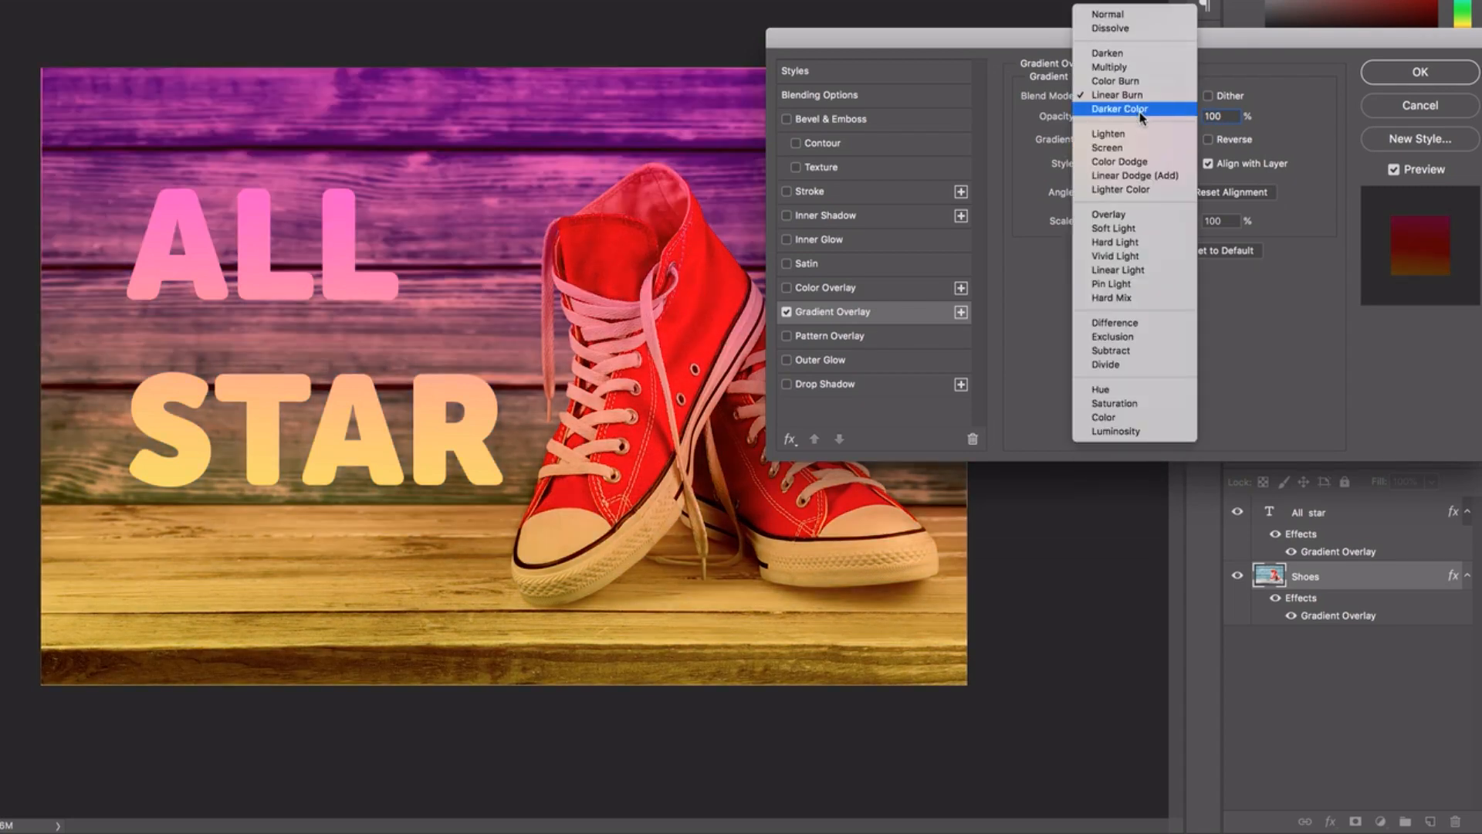
click(1141, 122)
Step: Try the Lighten, Screen, Color Dodge and Linear Dodge (Add) blend modes on the Shoes layer's gradient overlay
click(1133, 96)
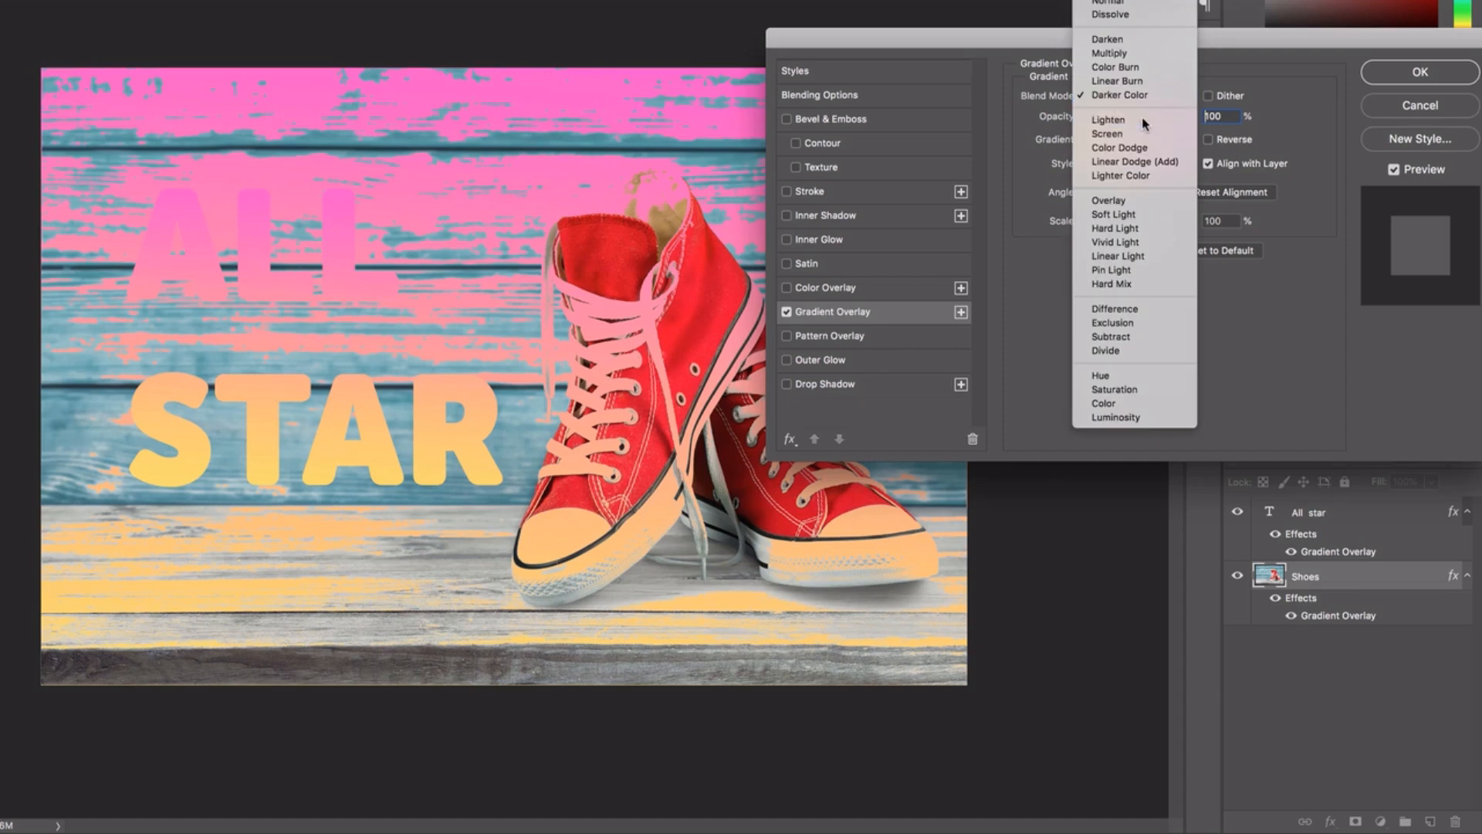
click(1130, 116)
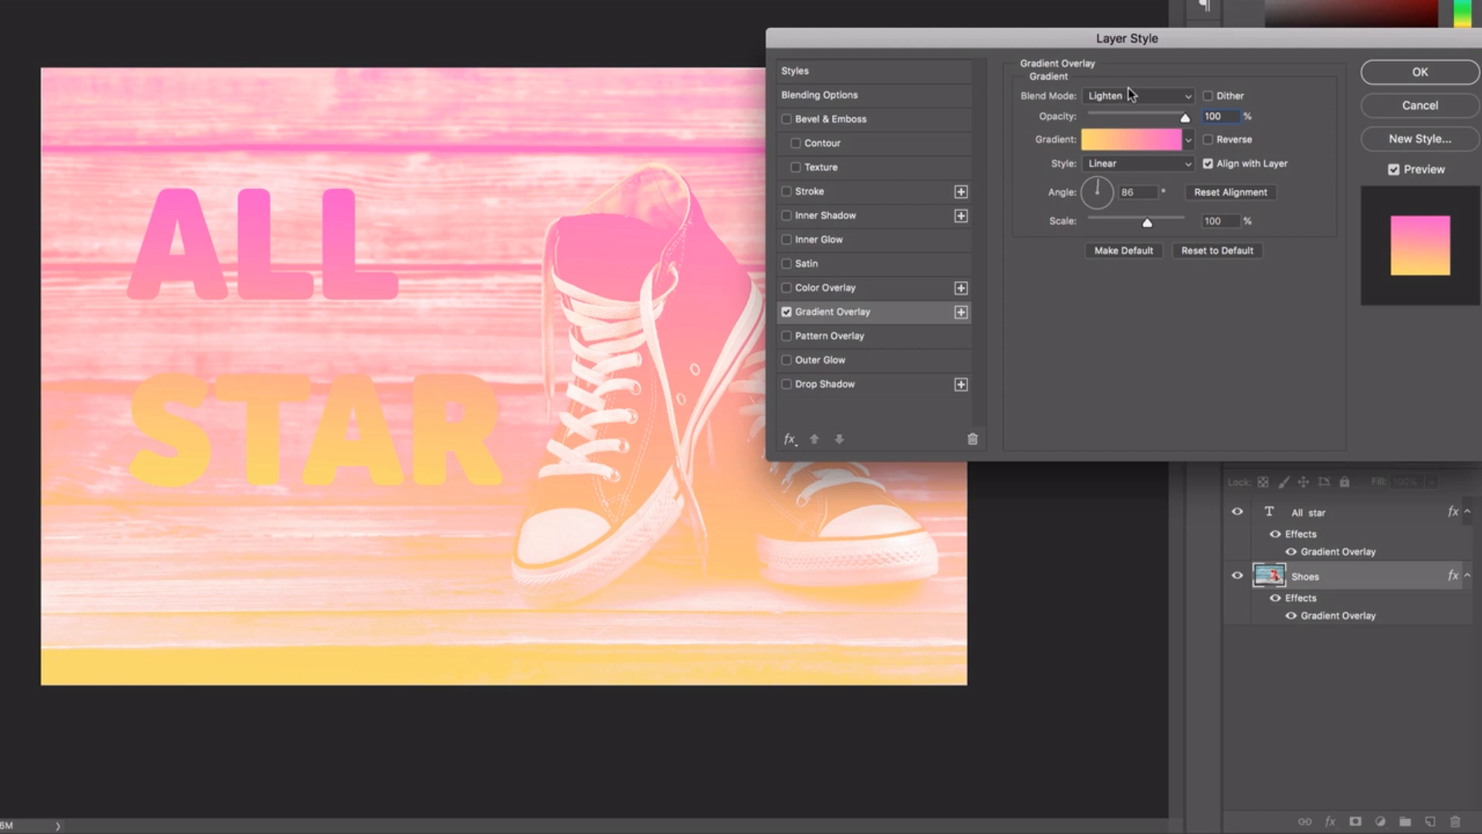
click(1131, 93)
click(1125, 111)
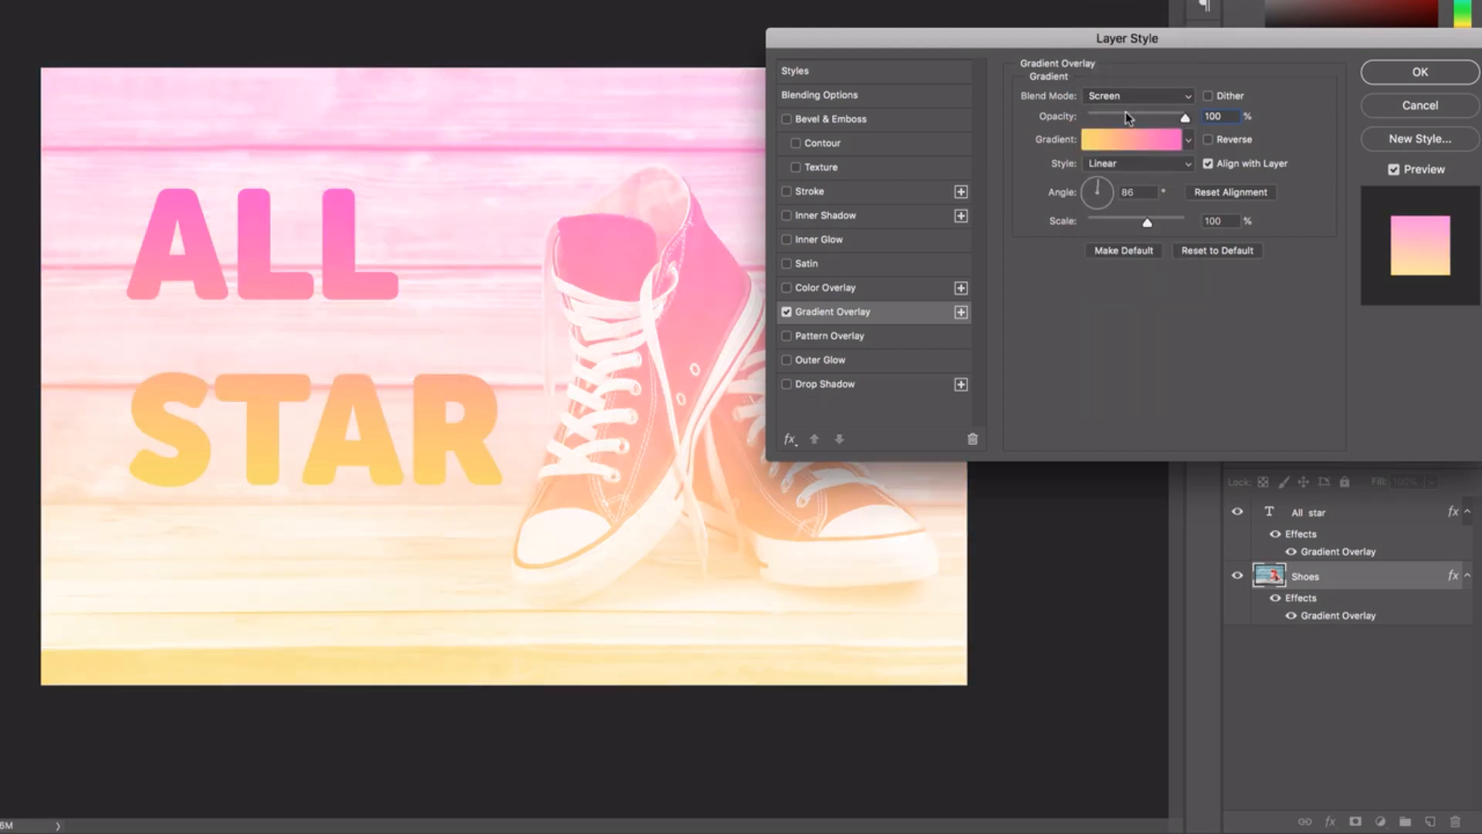
click(1130, 96)
click(1132, 109)
click(1134, 96)
click(1132, 109)
Step: Try the Overlay, Soft Light, Vivid Light and Hard Light blend modes on the Shoes layer's gradient overlay
click(1123, 98)
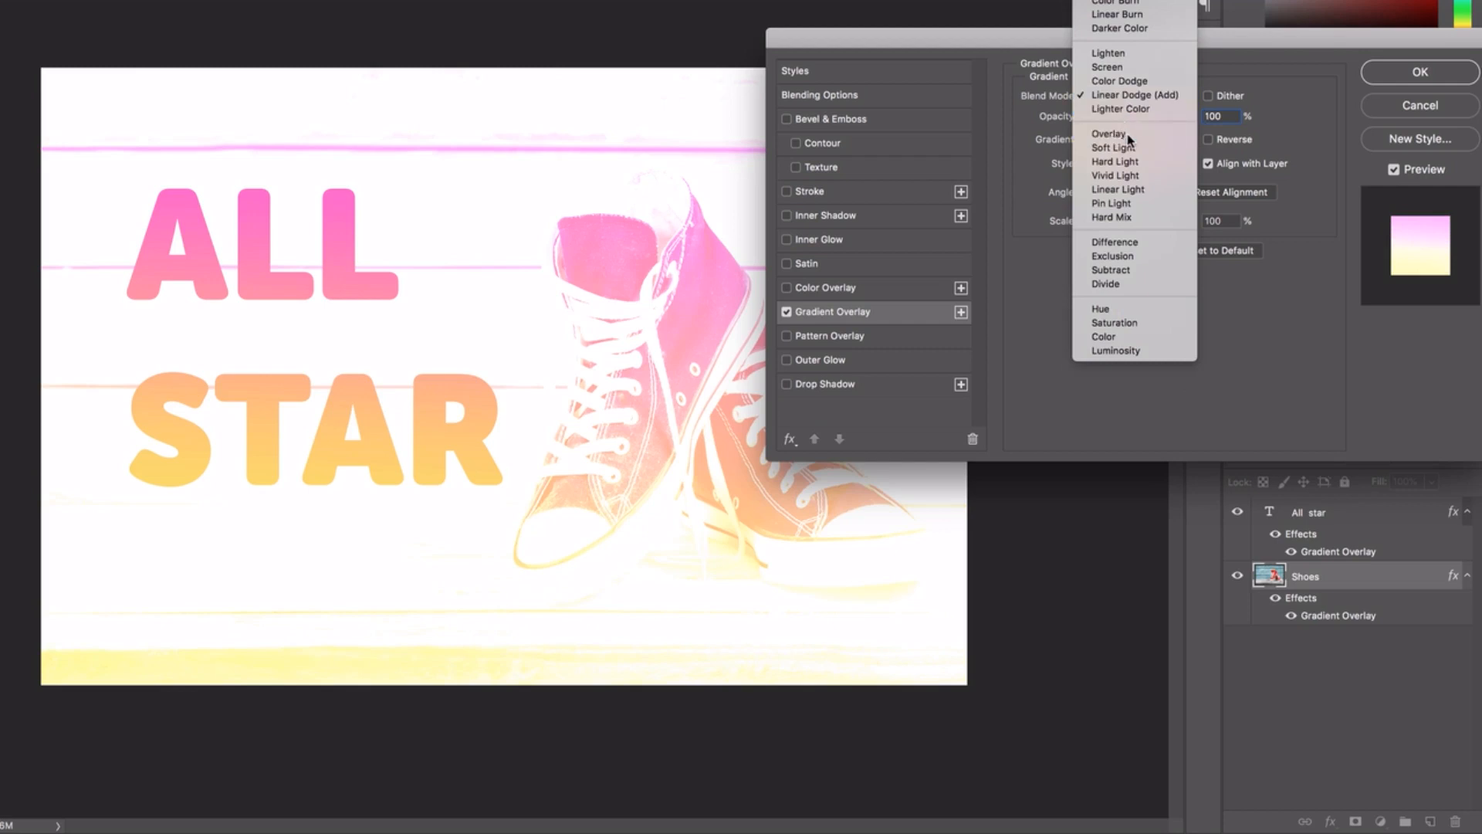
click(1129, 138)
click(1143, 99)
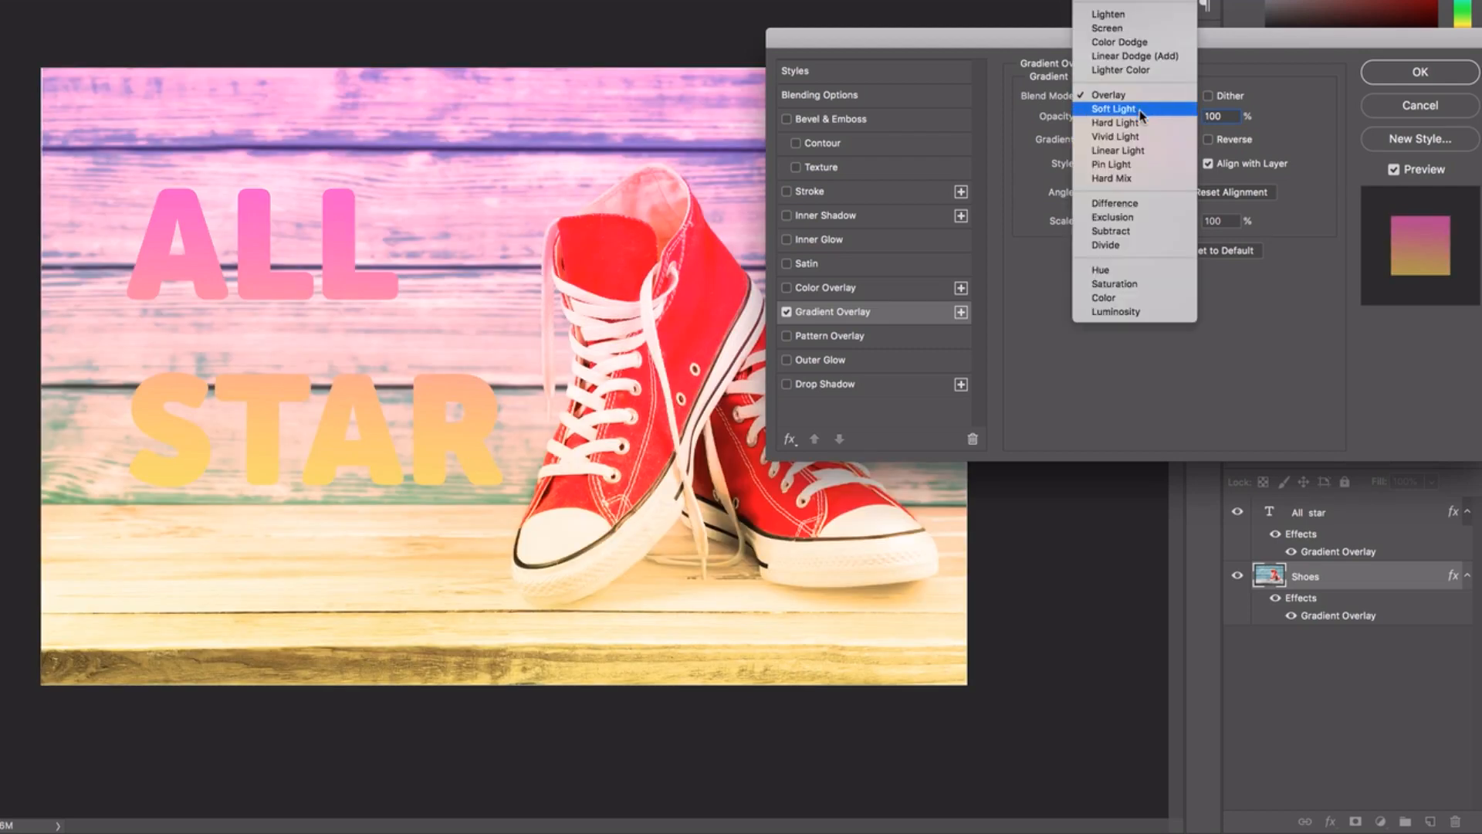
click(1140, 109)
click(1144, 101)
click(1139, 122)
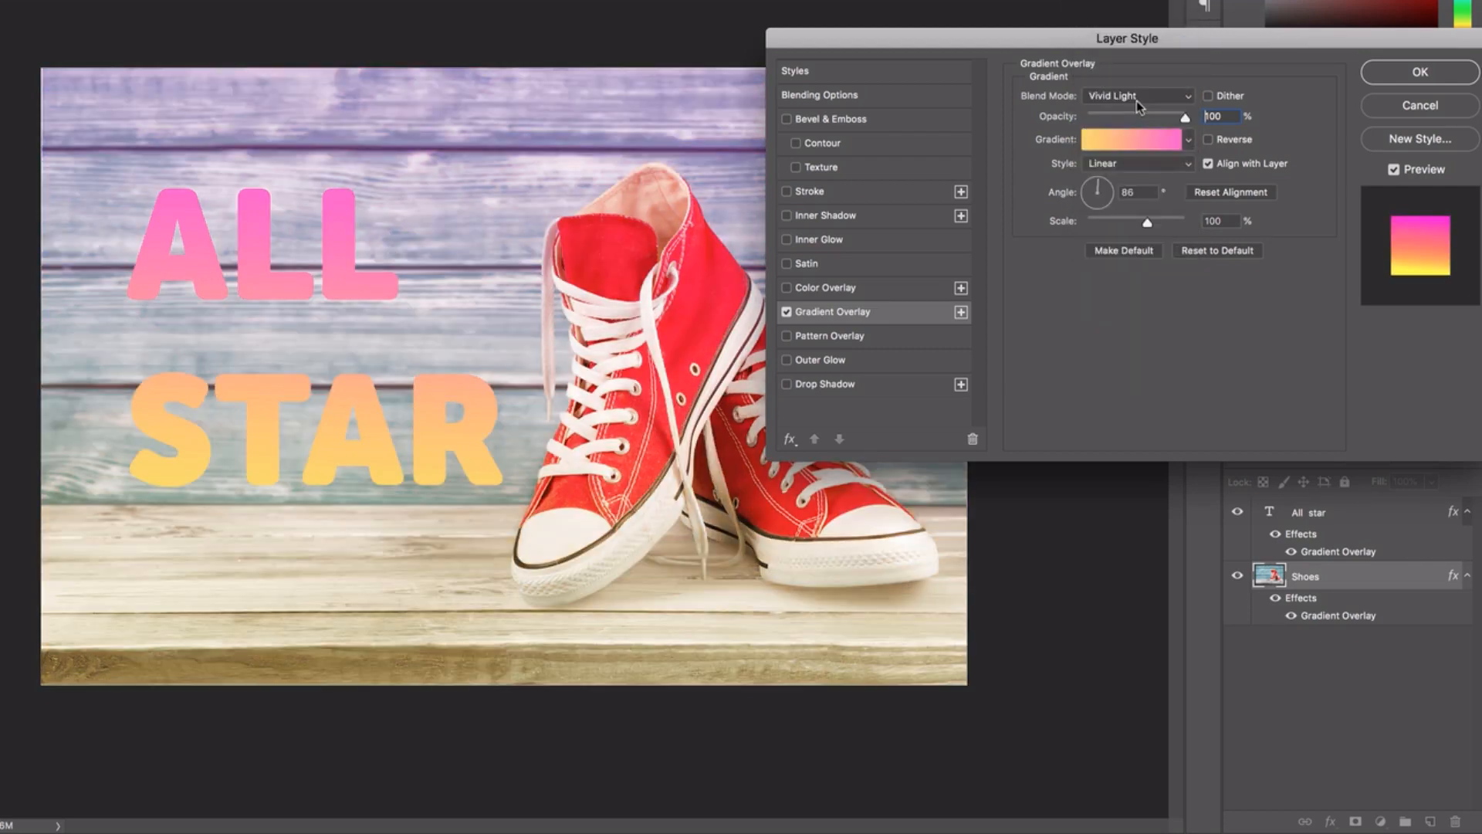
click(1139, 100)
click(1133, 83)
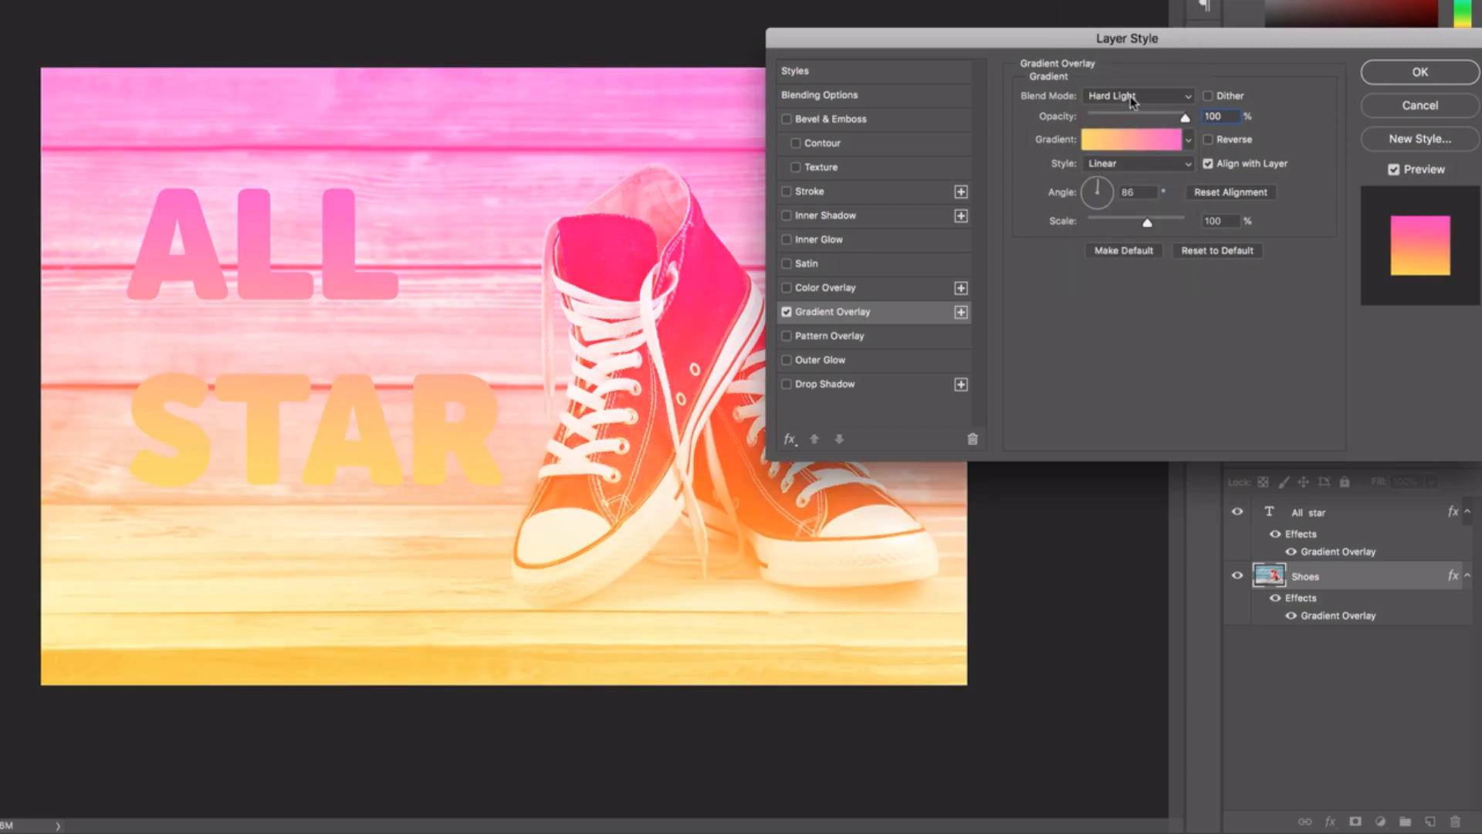
Step: Set the Shoes layer's gradient overlay blend mode to Lighten and accept the layer style
click(1136, 96)
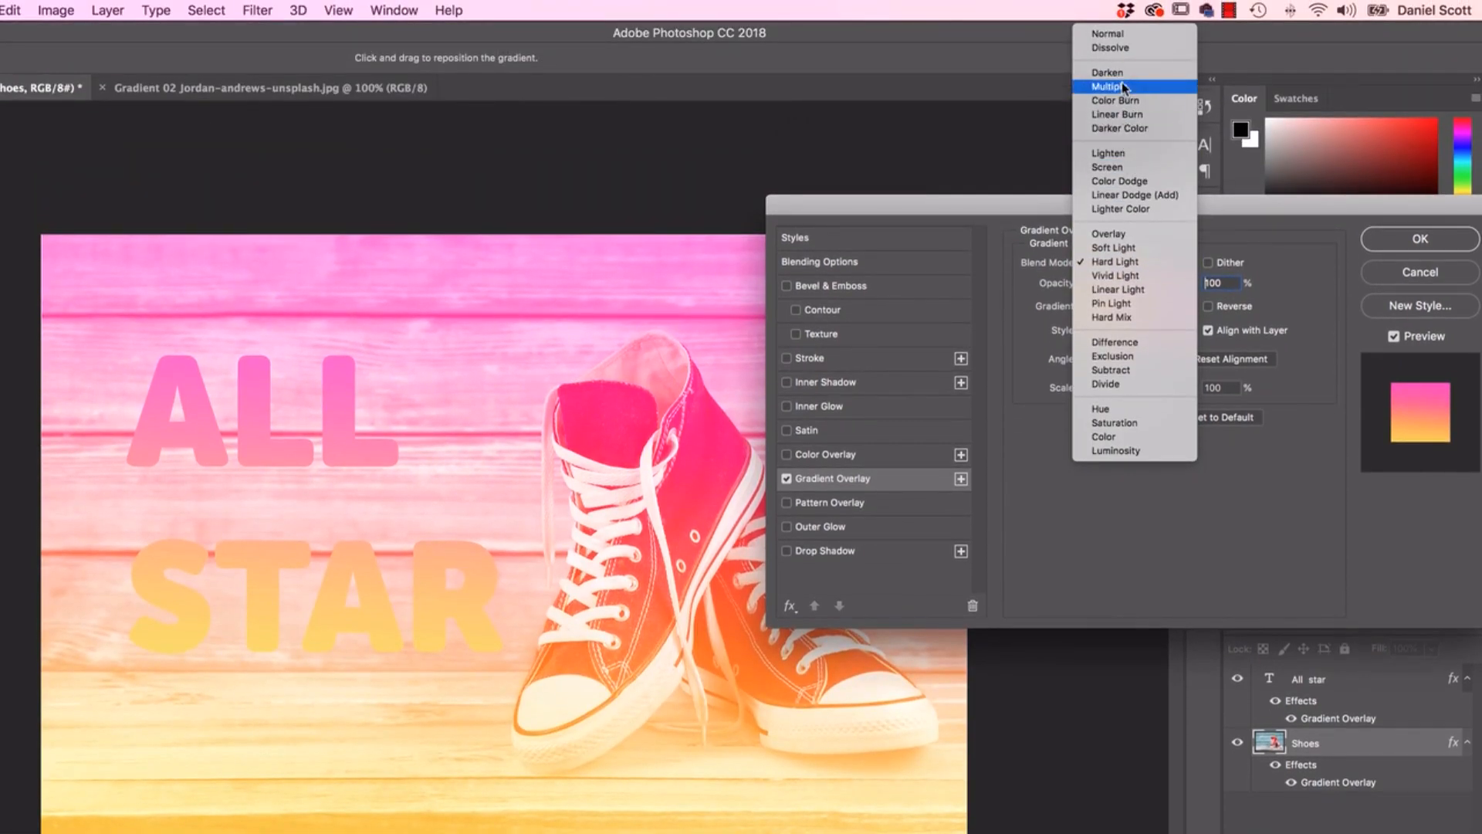
click(1144, 159)
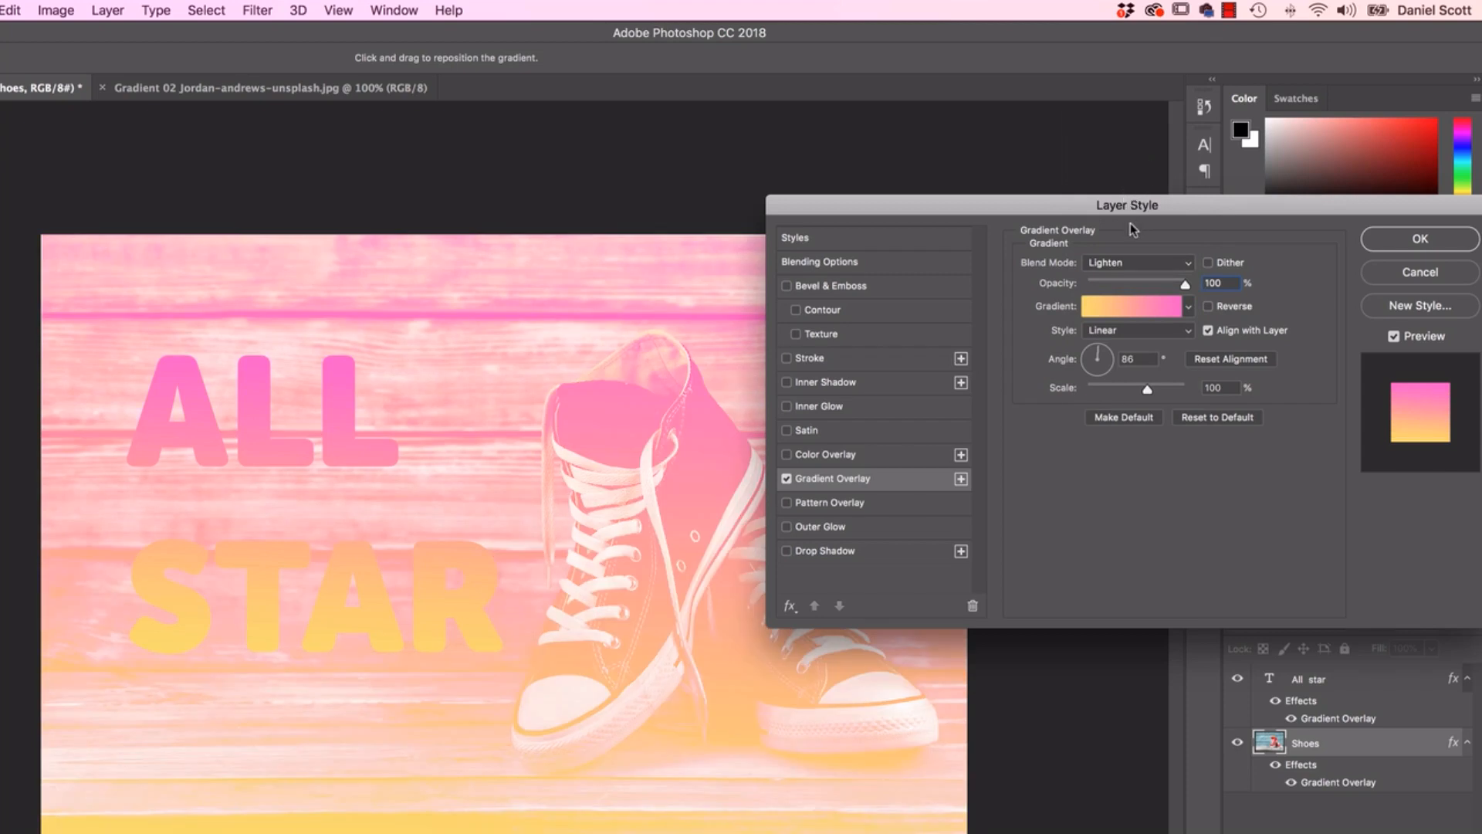
click(1443, 246)
click(1330, 683)
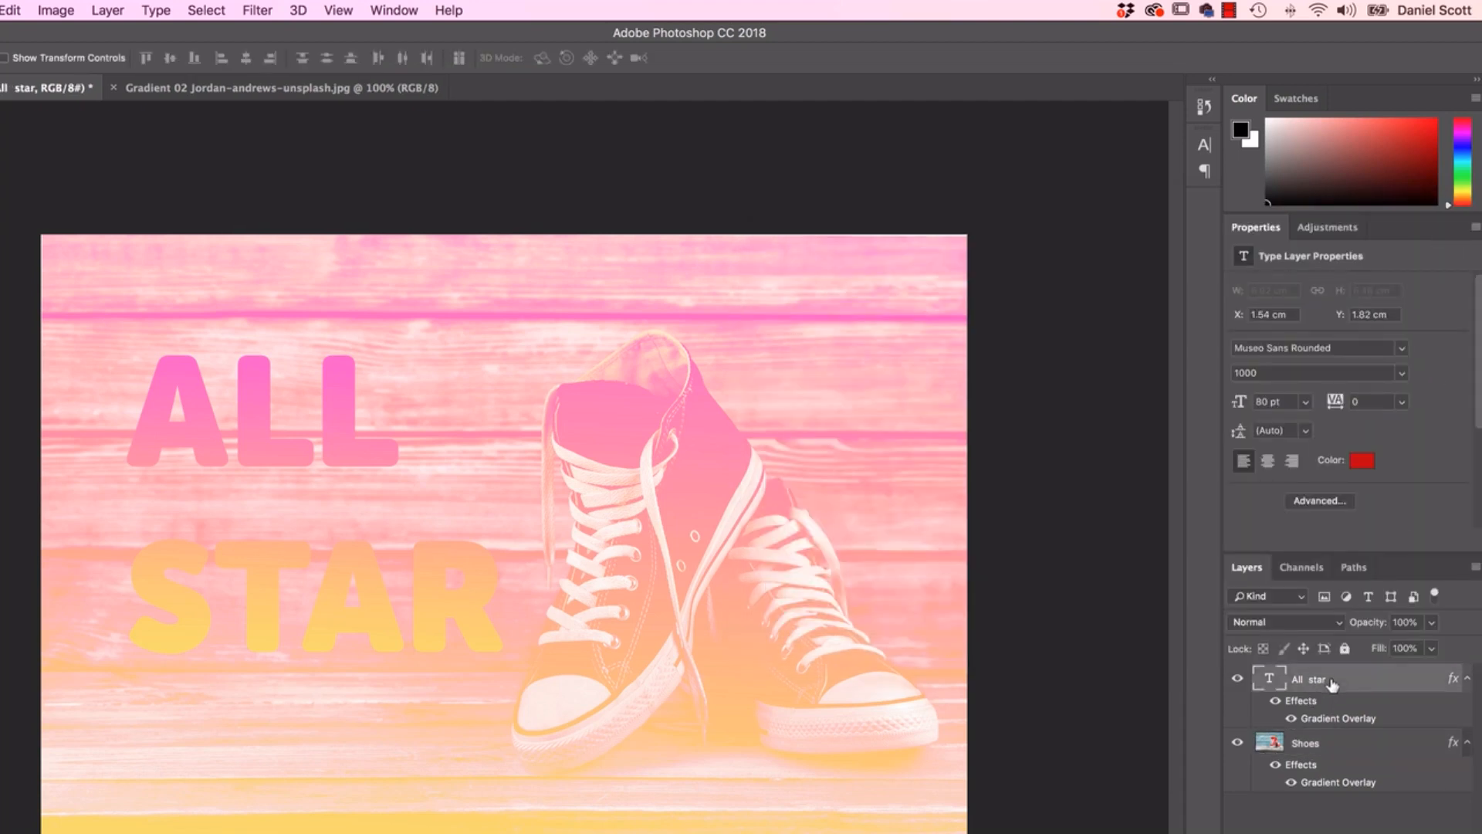
click(1323, 744)
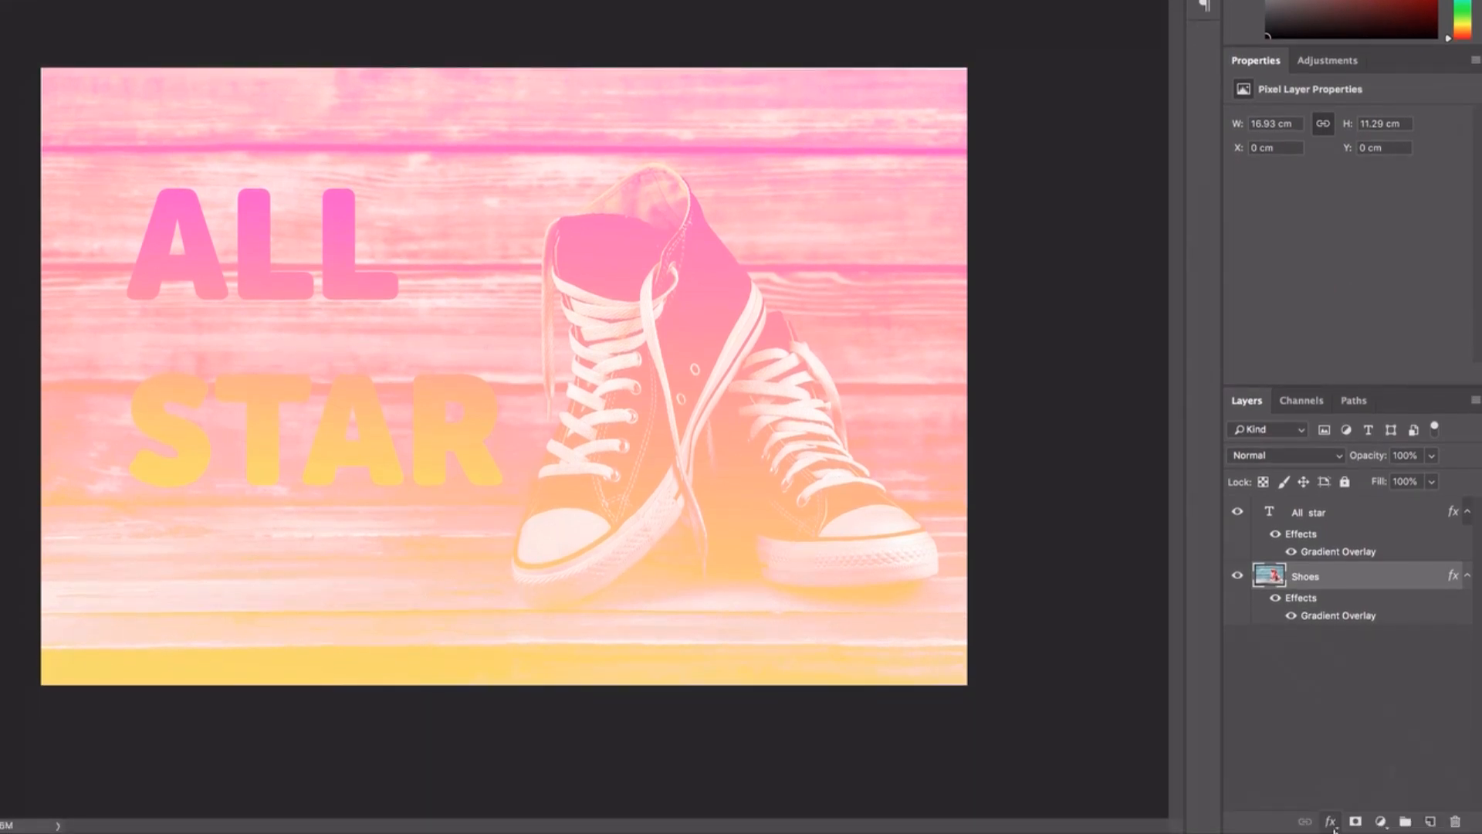
click(1330, 821)
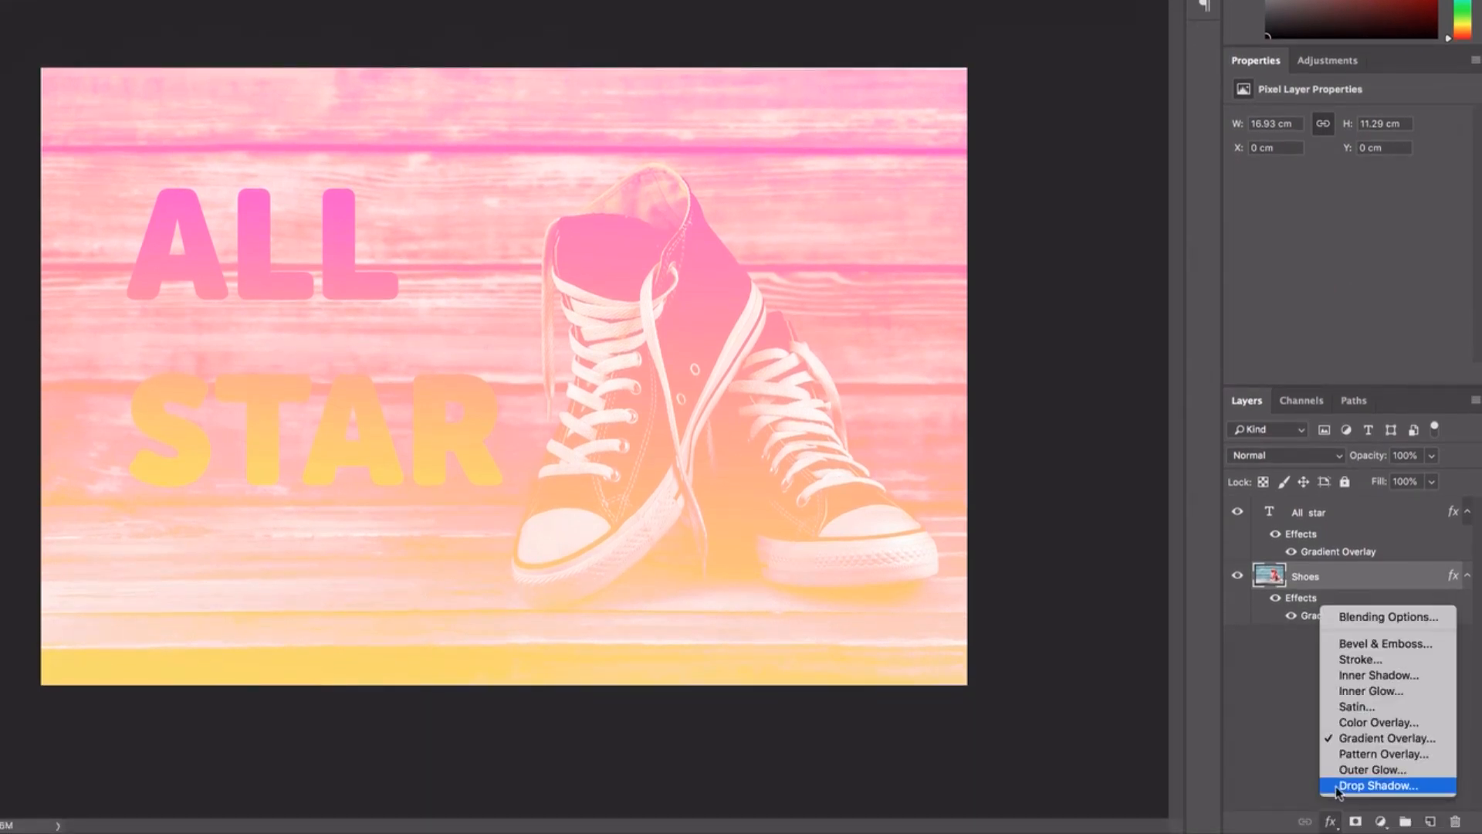
click(1357, 738)
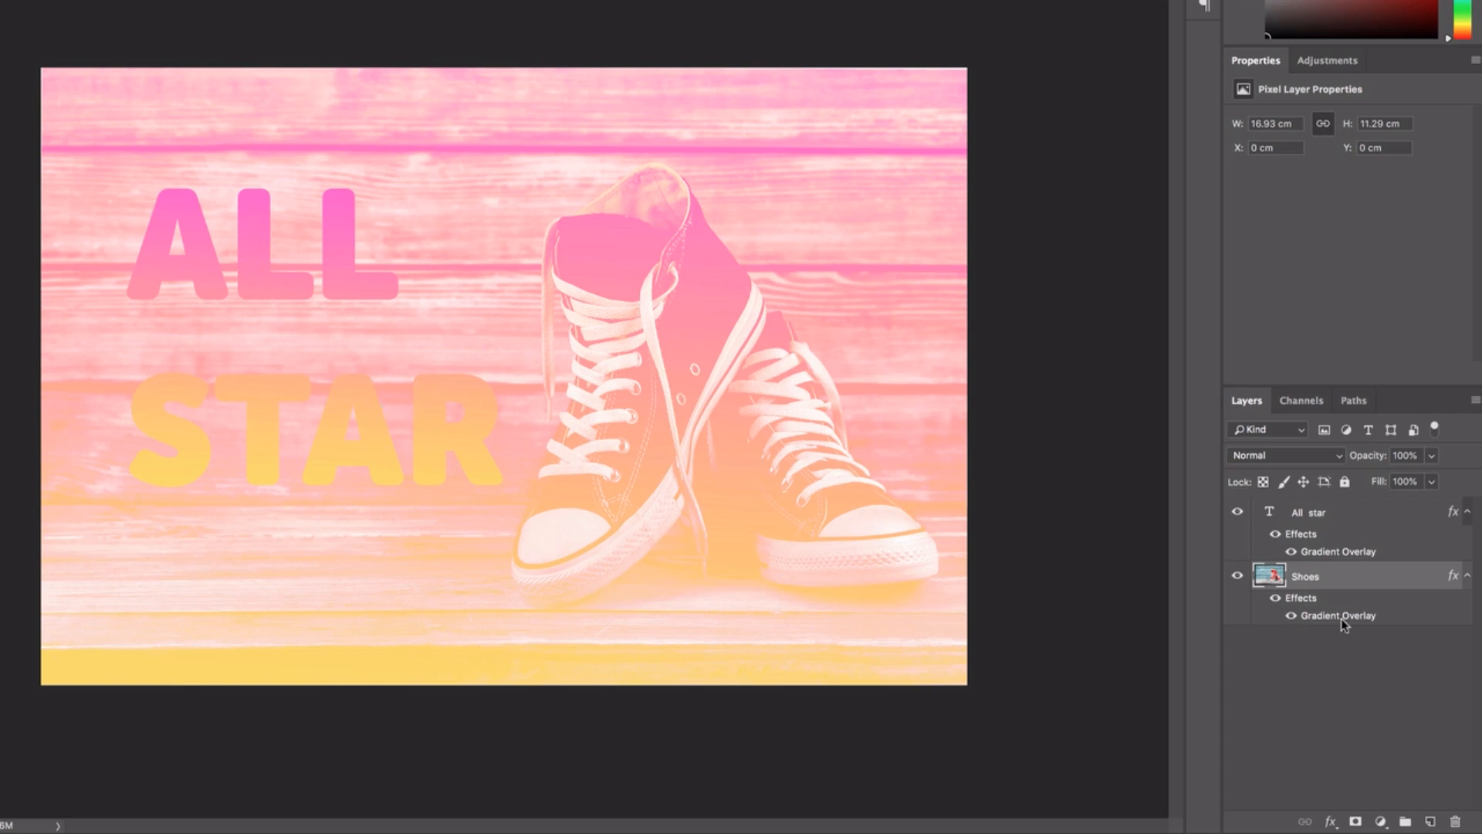
Step: Compare the All star text with and without its Gradient Overlay by toggling the visibility of the layer and the effect
click(1352, 516)
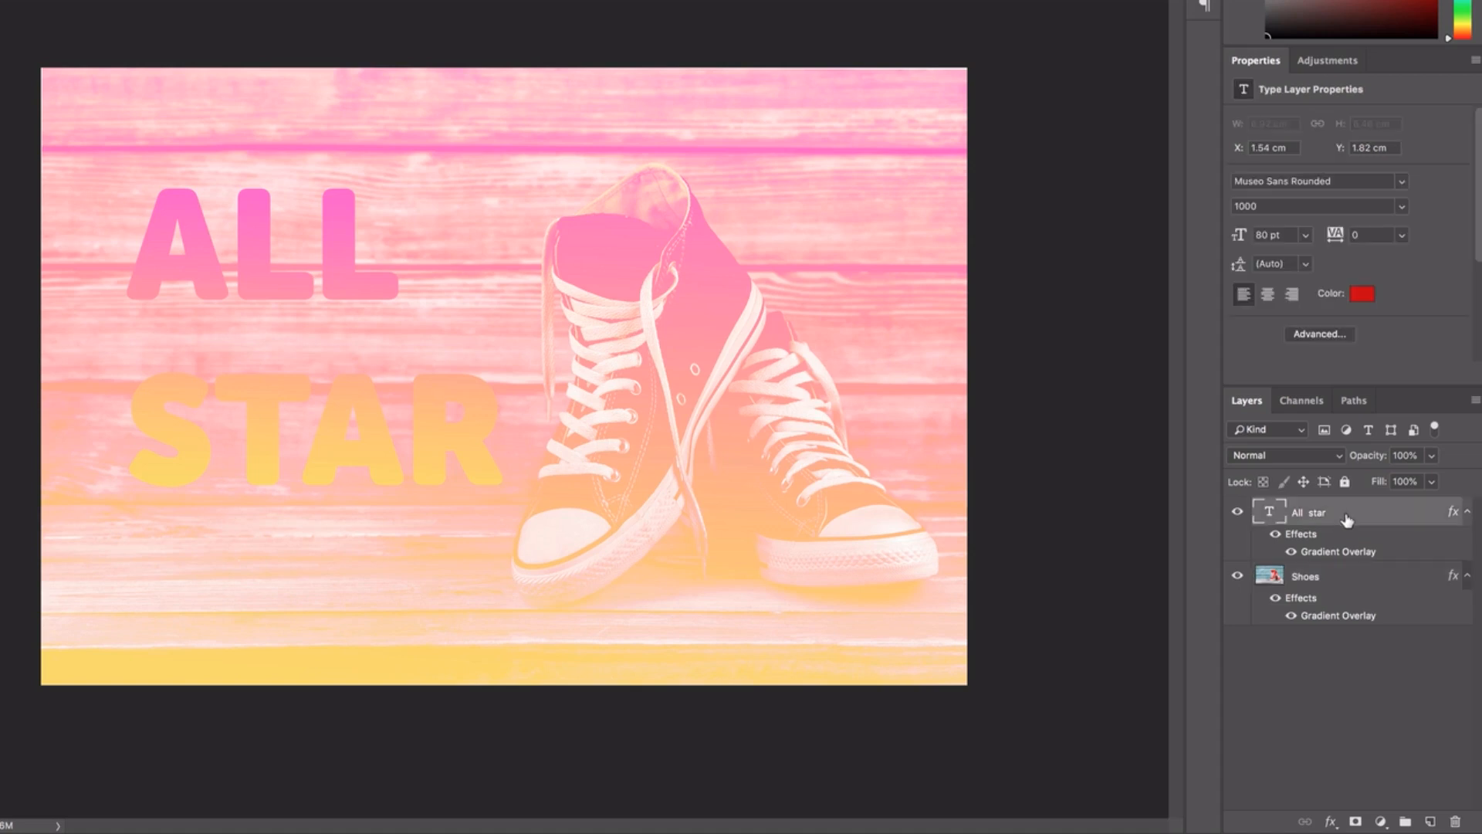
click(1238, 511)
click(1237, 511)
click(1287, 551)
click(1288, 550)
click(1292, 552)
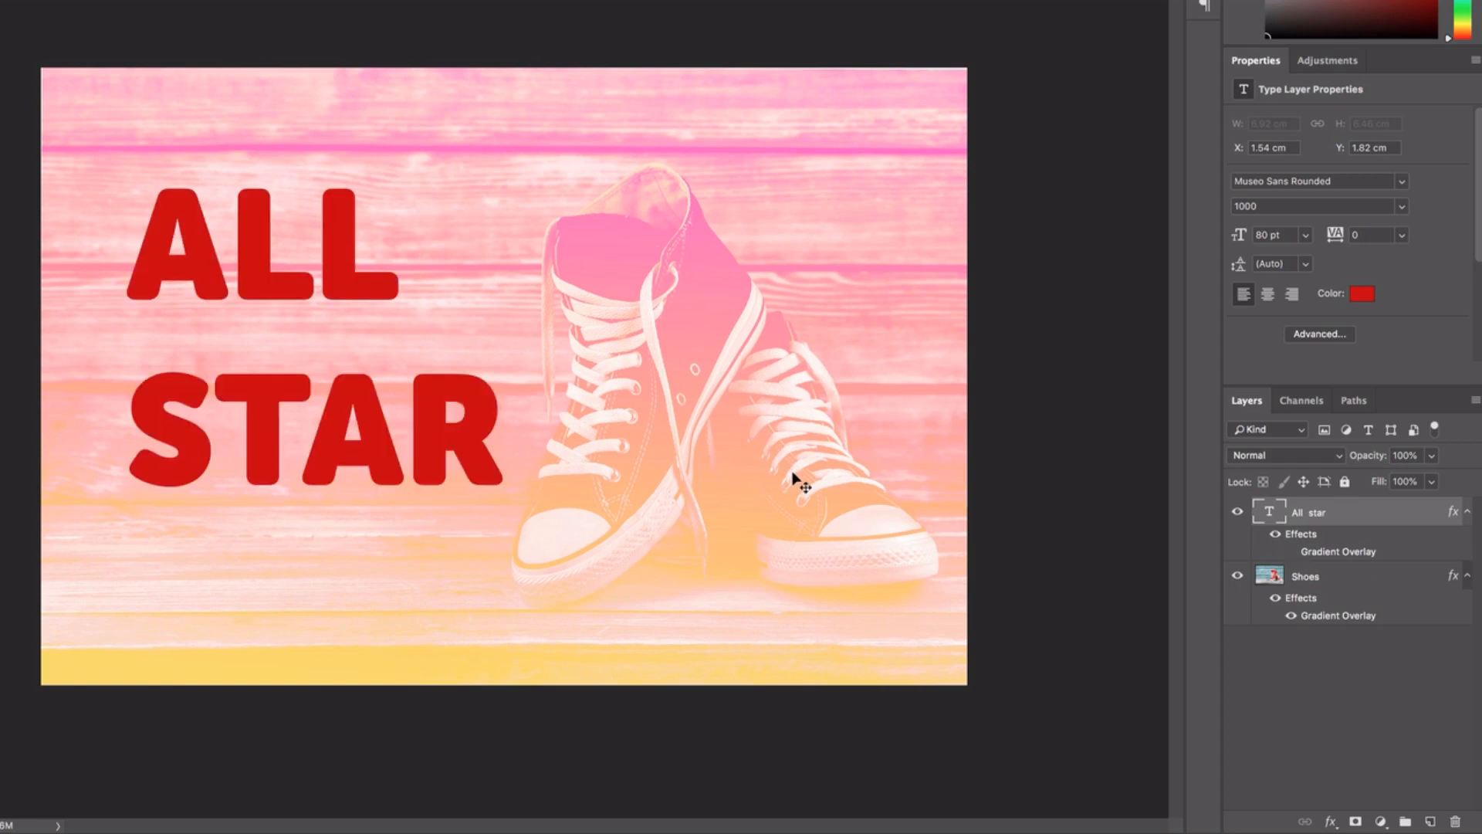
click(1290, 551)
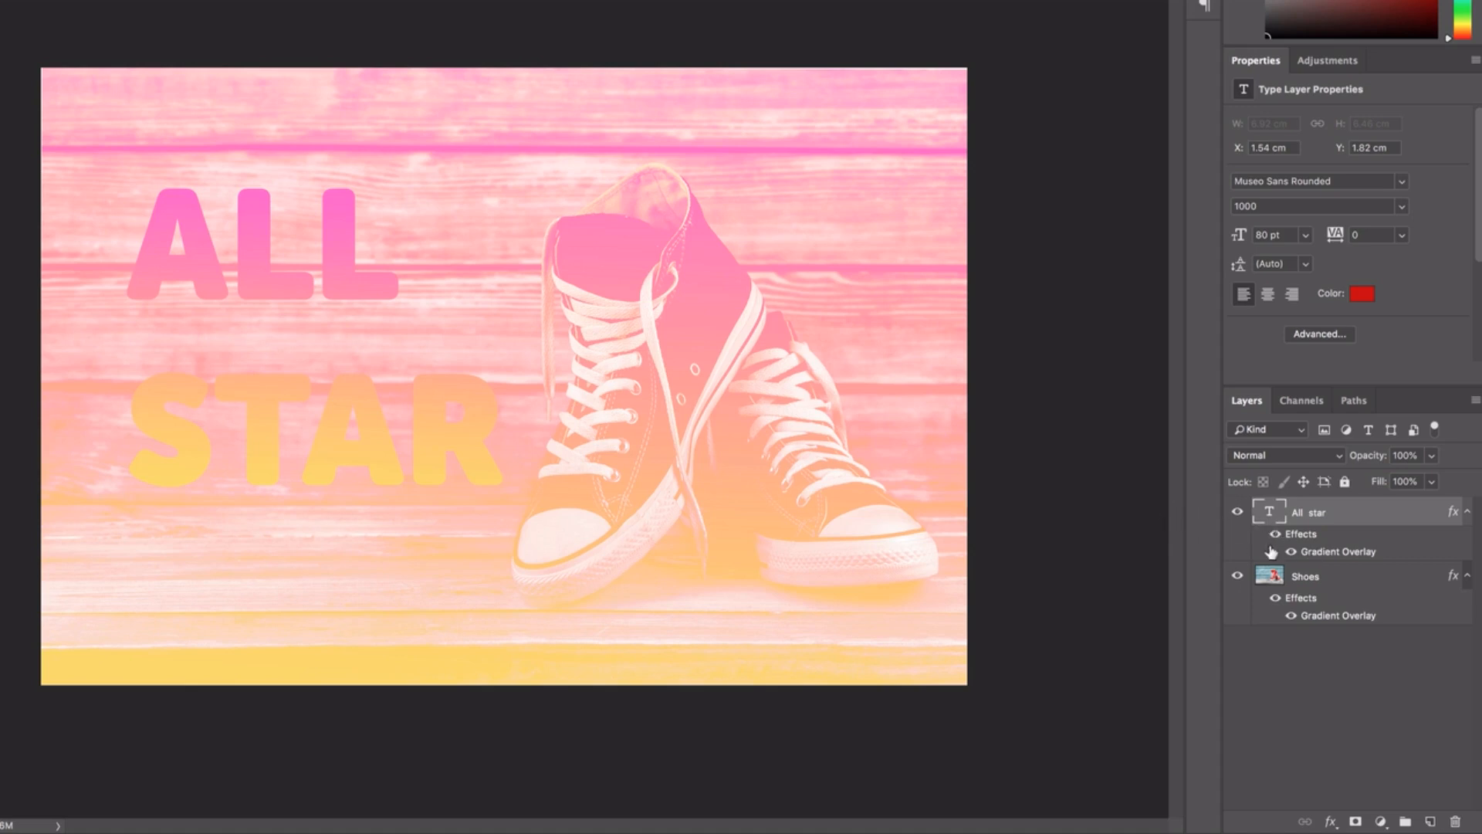
click(1290, 552)
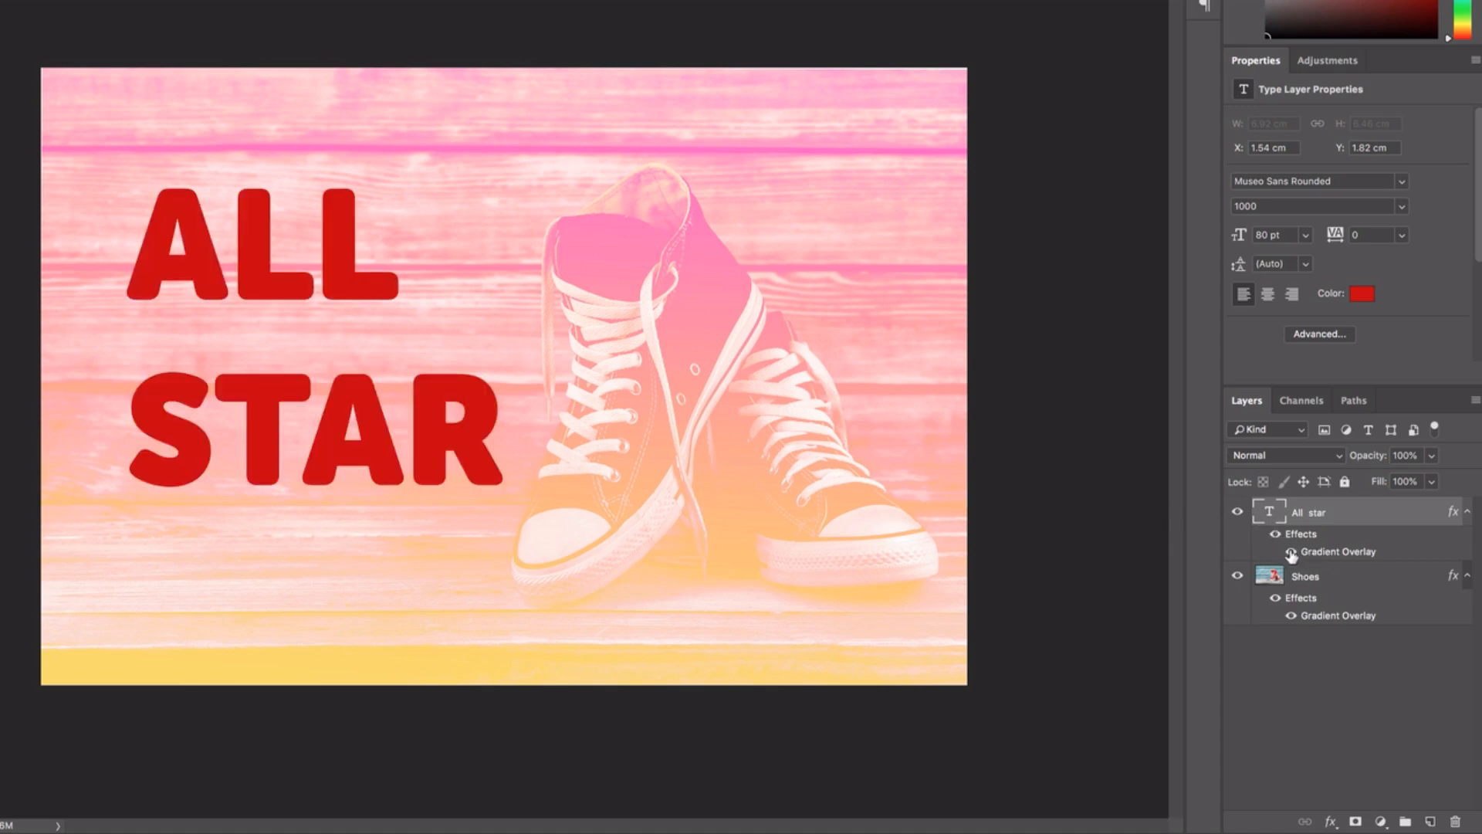
click(1290, 552)
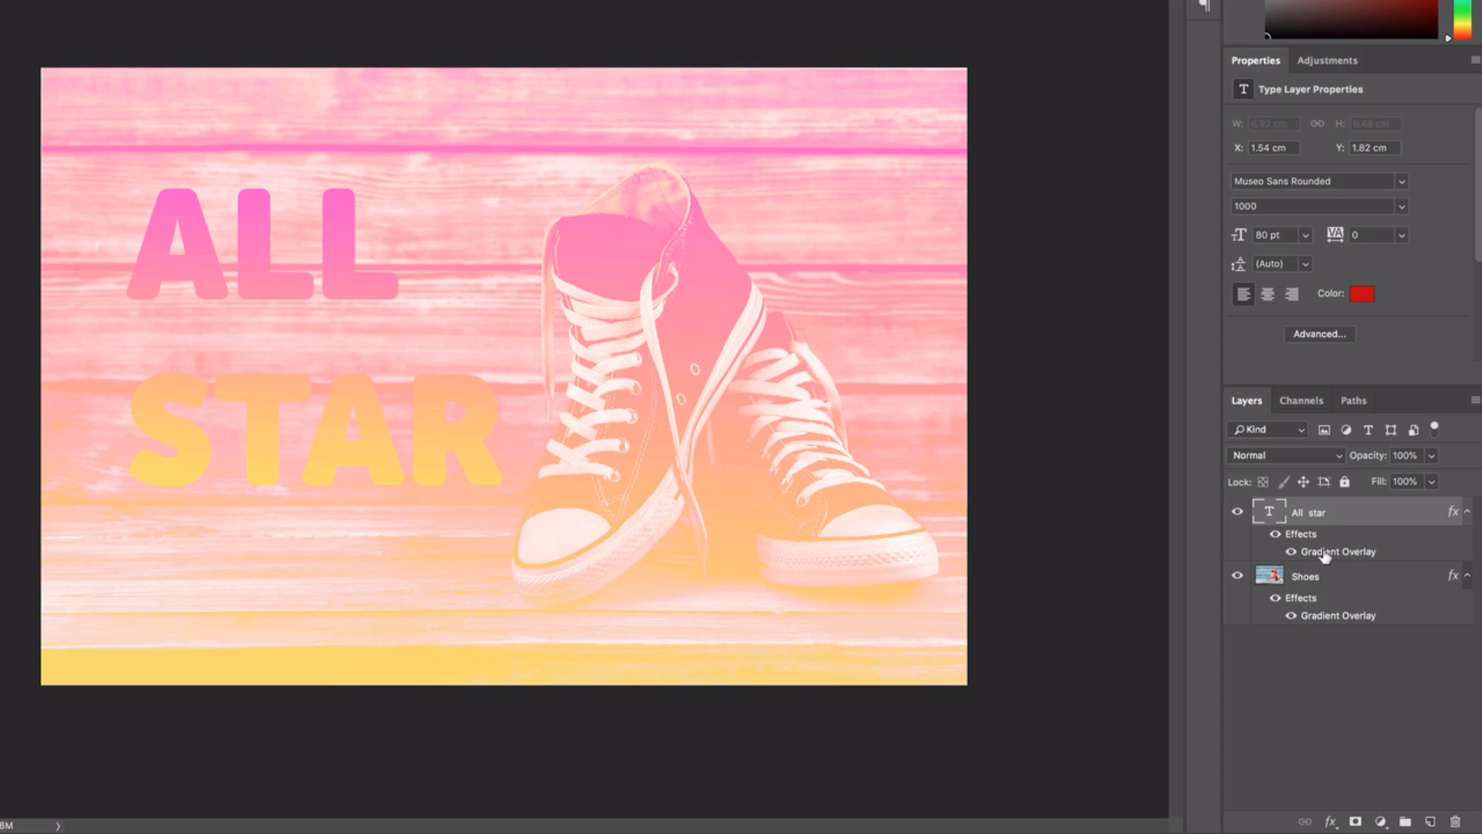
Step: Reopen the All star layer's Gradient Overlay settings and try reversing the gradient, restoring its original direction
double_click(1323, 553)
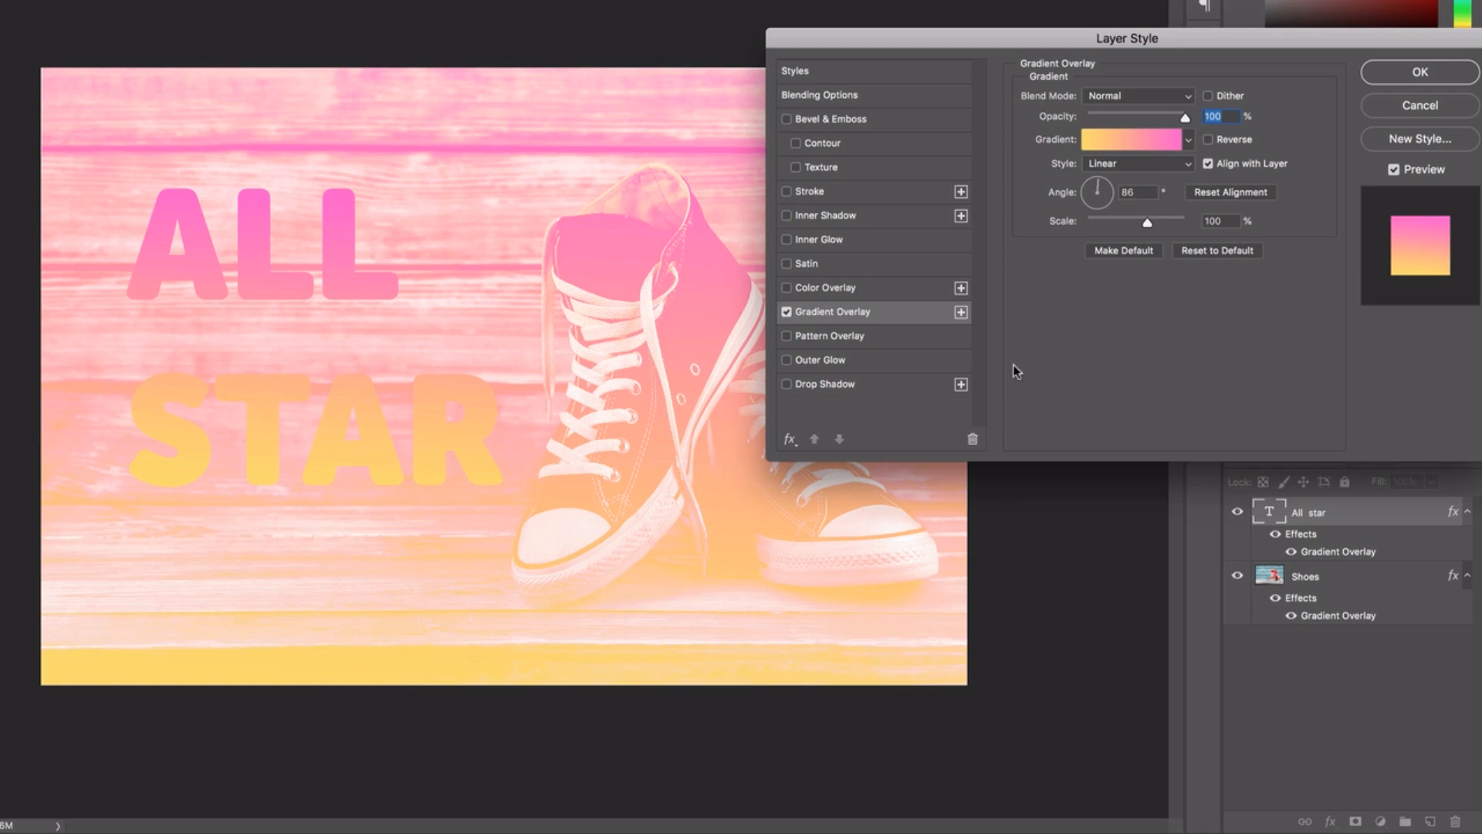
click(914, 341)
click(789, 336)
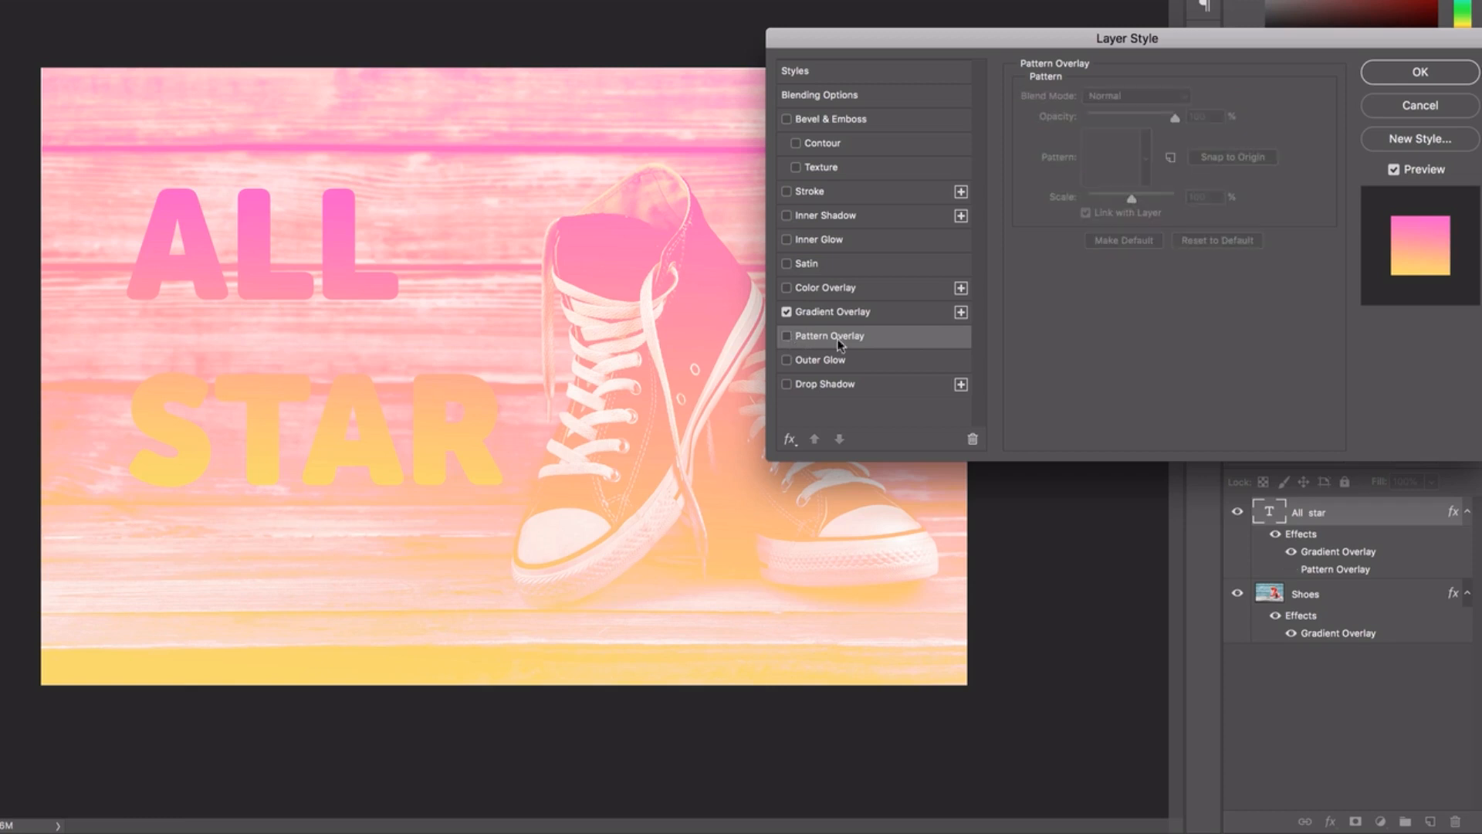
click(894, 315)
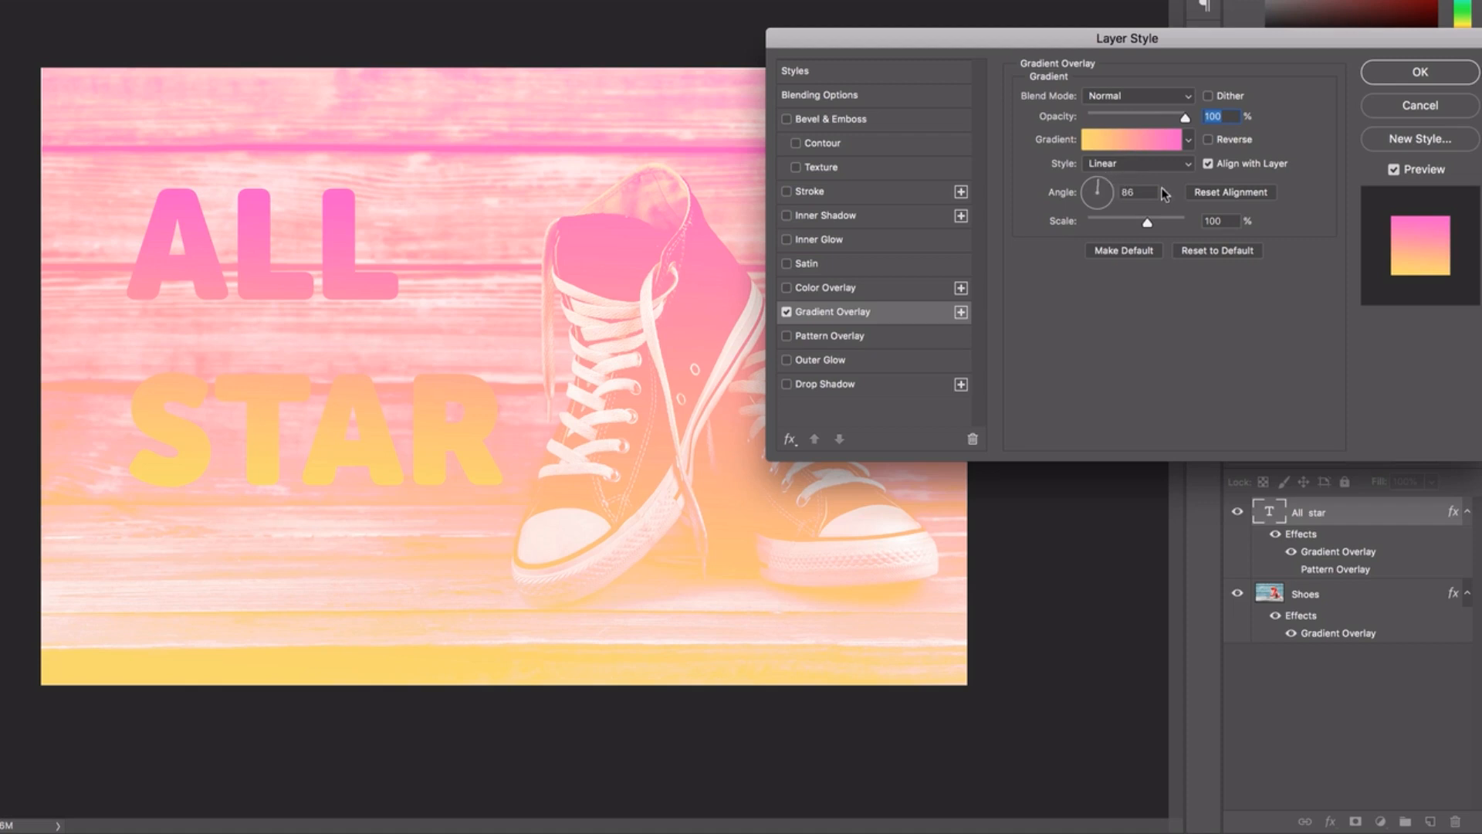
click(1208, 139)
click(1208, 139)
Step: Try the Color Burn blend mode on the All star text's gradient overlay, restore Normal, and accept the layer style
click(1123, 96)
click(1127, 158)
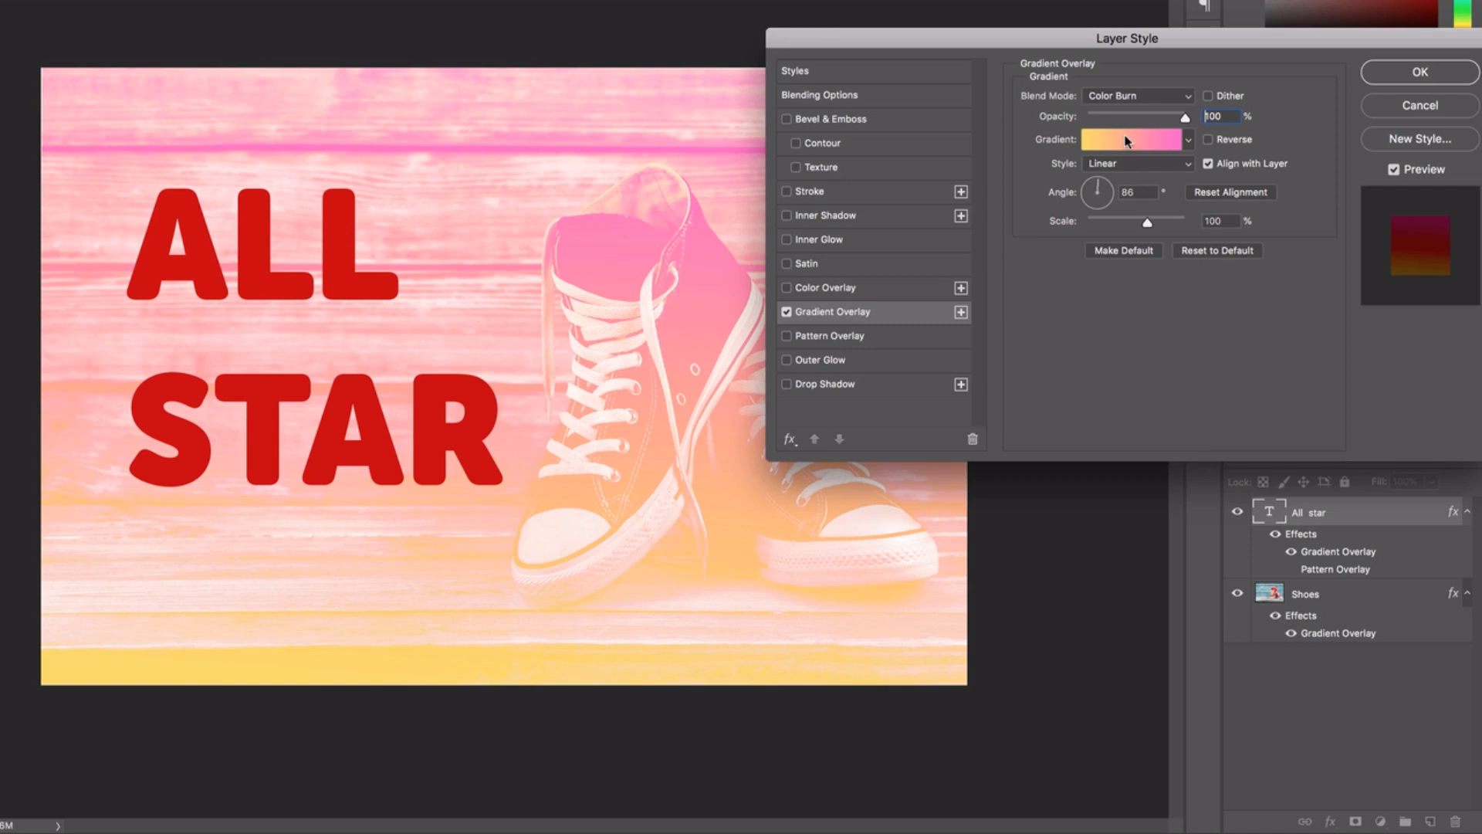
click(1141, 95)
click(1112, 23)
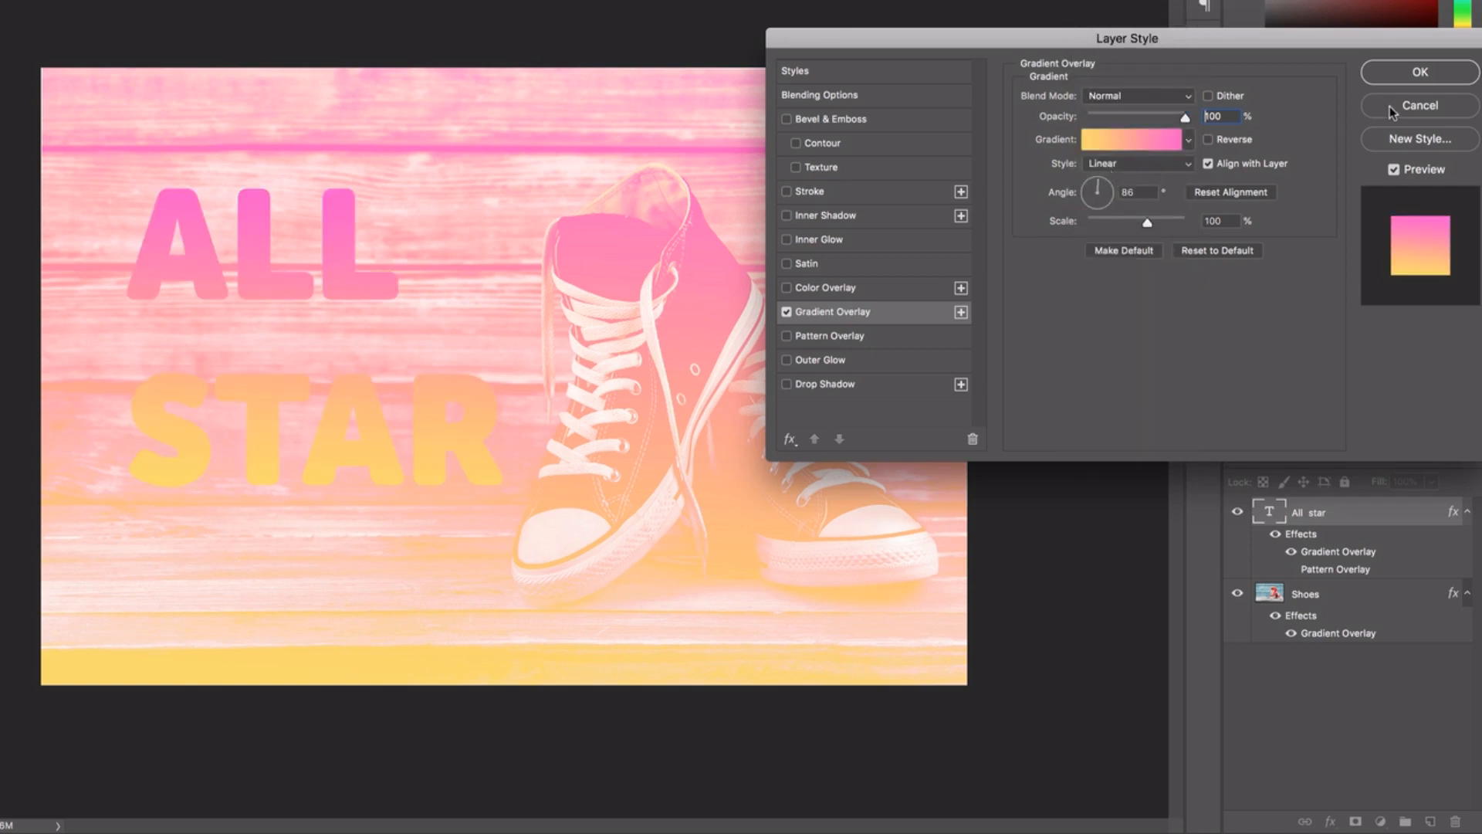
click(1445, 79)
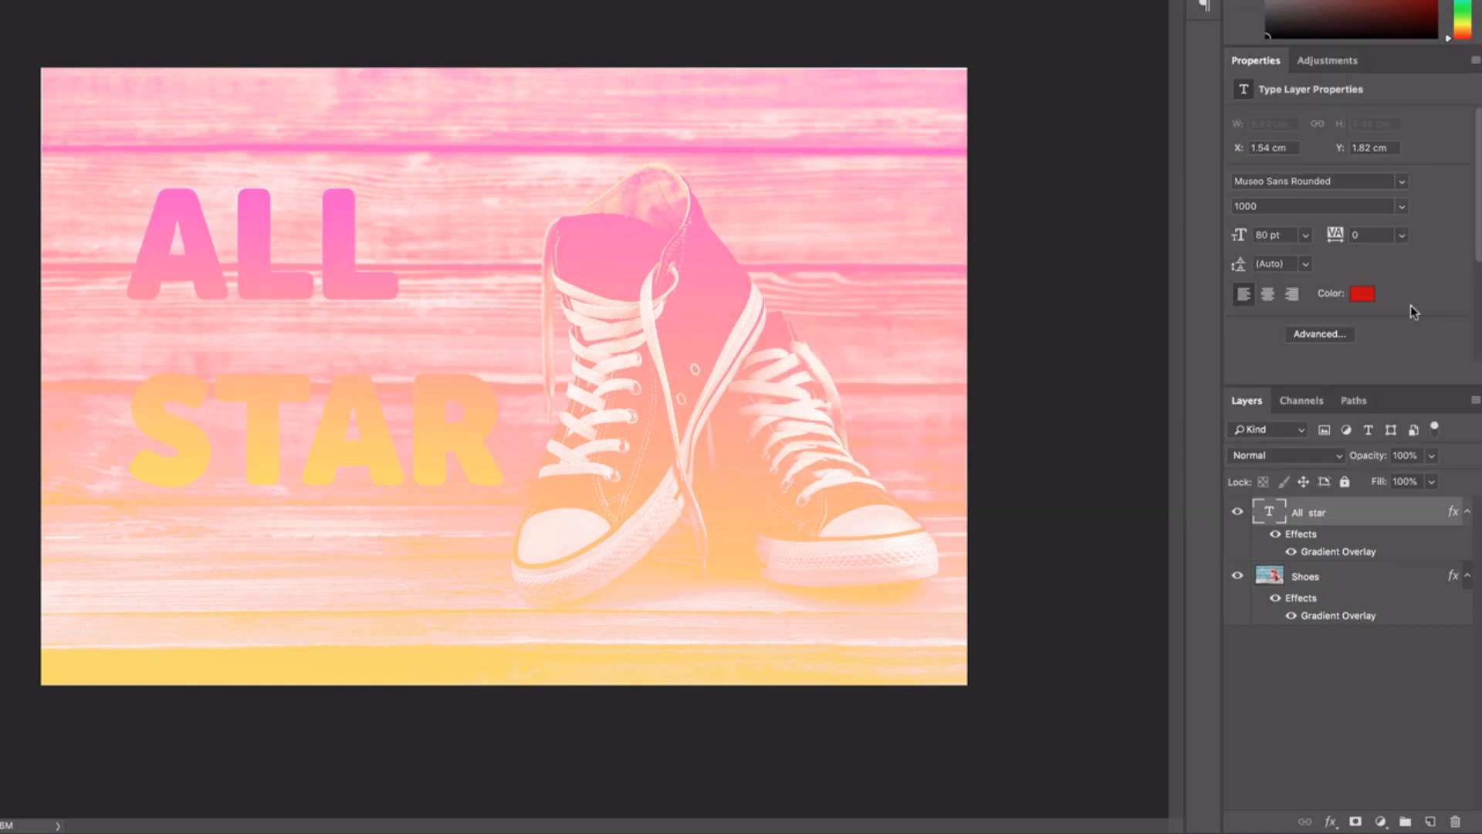
Step: Hide the All star layer's effects and set the text color to white, ffffff
click(1275, 533)
click(1360, 298)
drag(945, 224, 714, 84)
click(1254, 134)
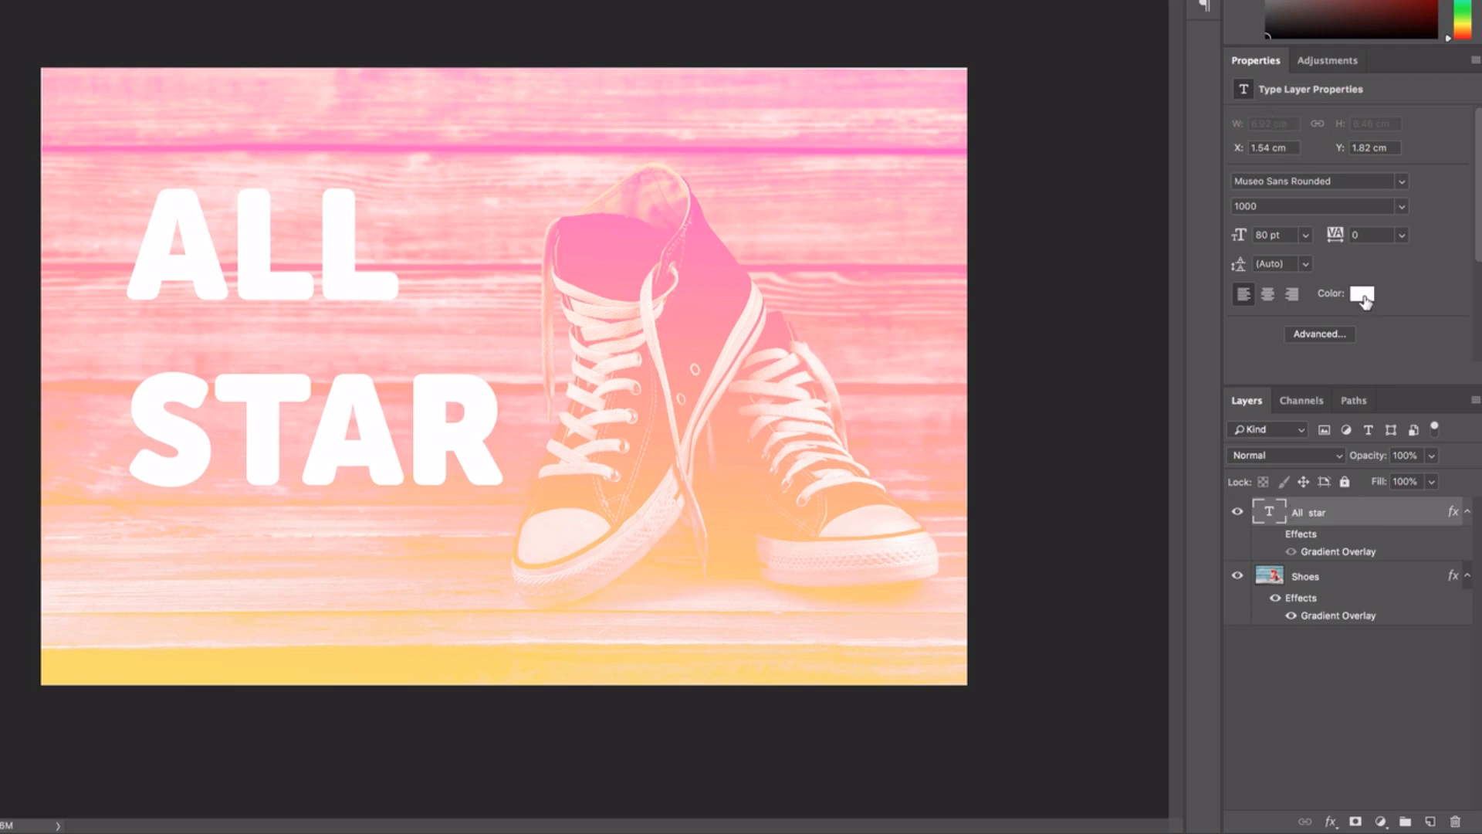
Step: Try blue tints with a hue of 195° for the All star text color, then return it to white and accept
click(1363, 299)
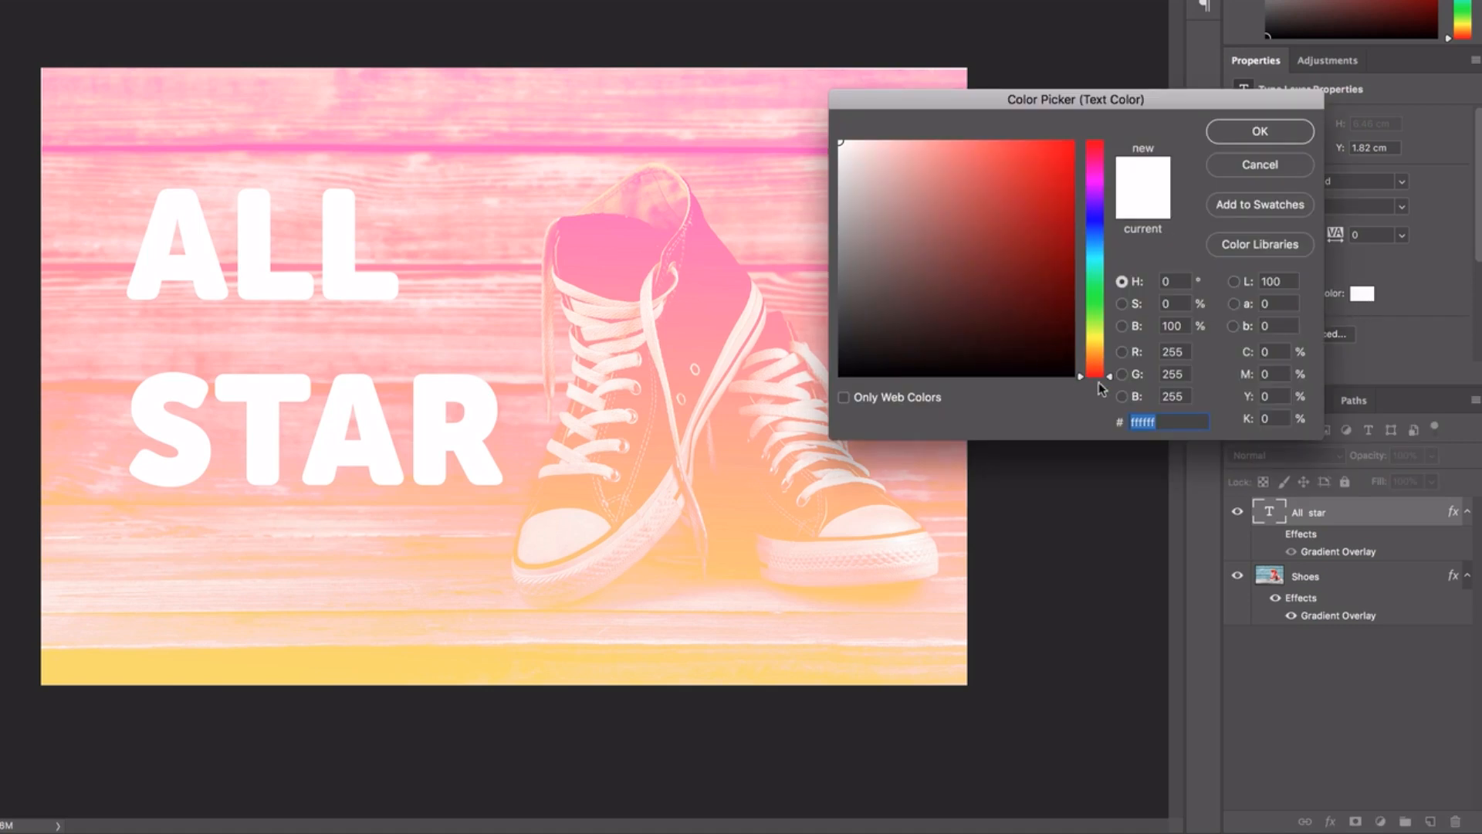
drag(1111, 381, 1109, 249)
click(976, 205)
mouse_move(976, 205)
mouse_down()
mouse_move(797, 120)
mouse_move(745, 423)
mouse_move(928, 239)
mouse_move(839, 140)
mouse_up()
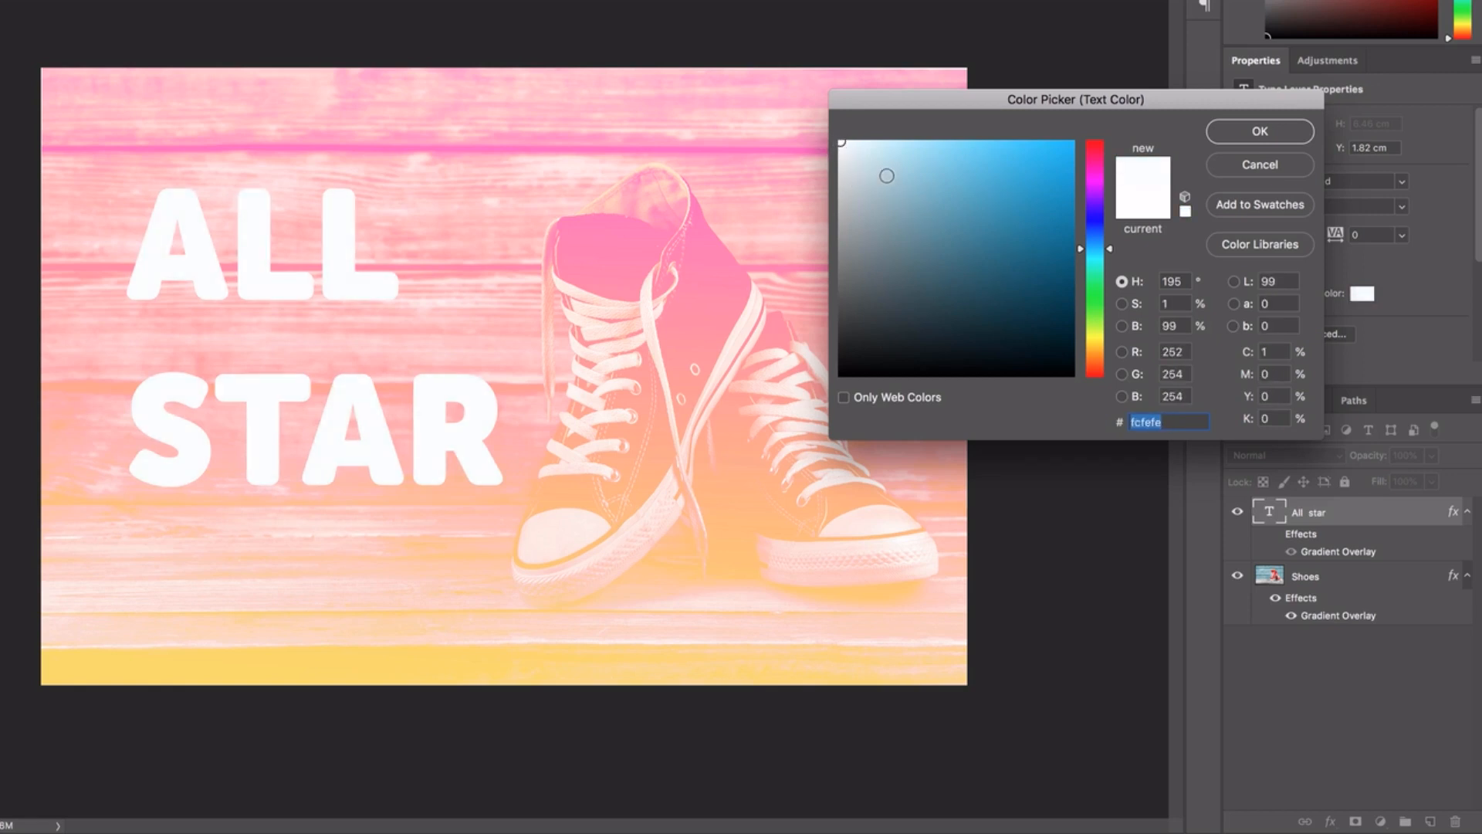
drag(905, 197, 804, 112)
click(1284, 133)
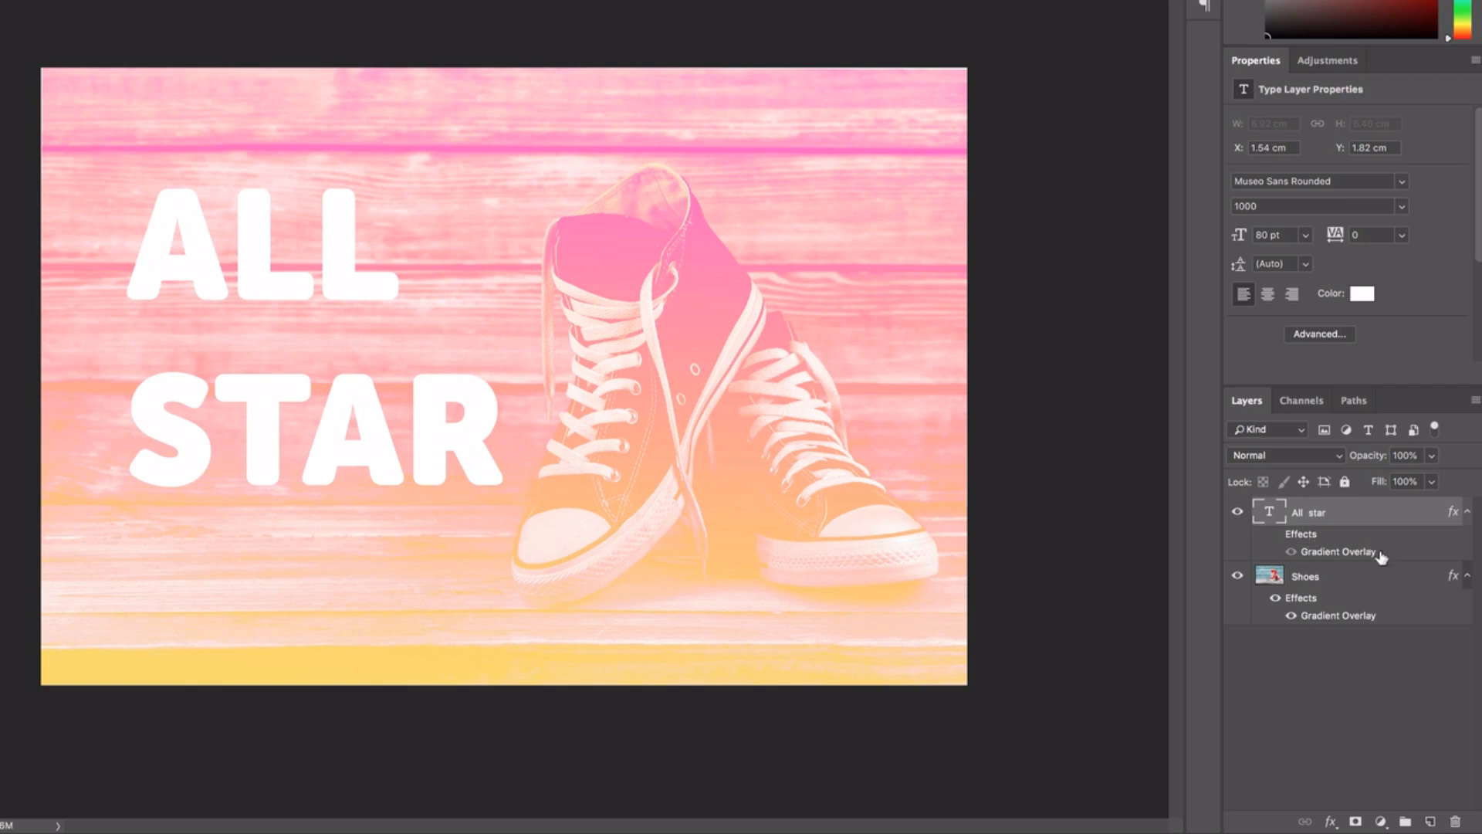
Step: Delete the Gradient Overlay effect from the All star layer and switch to the Gradient 02 document
drag(1355, 554, 1455, 821)
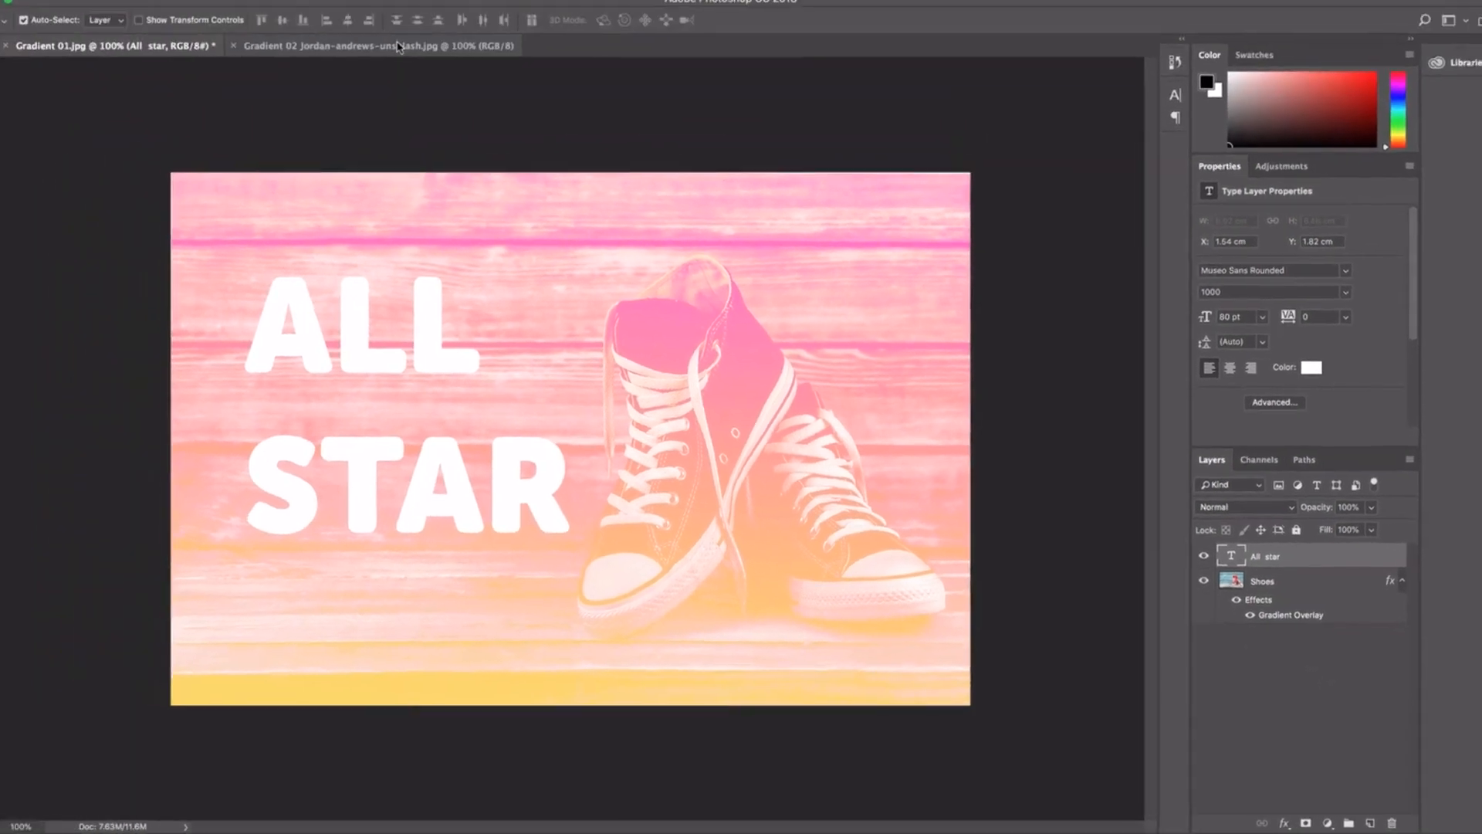
click(401, 73)
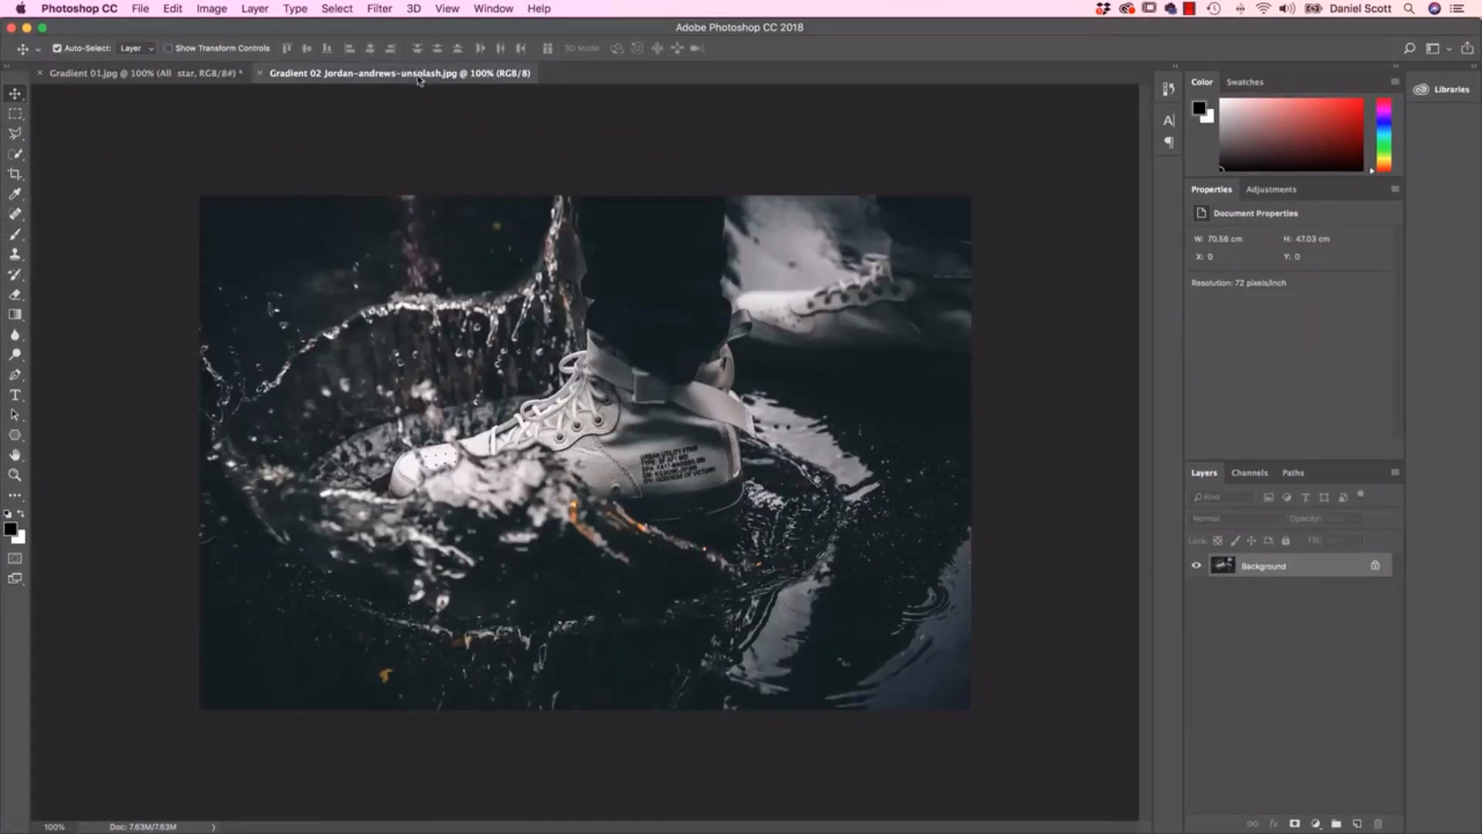